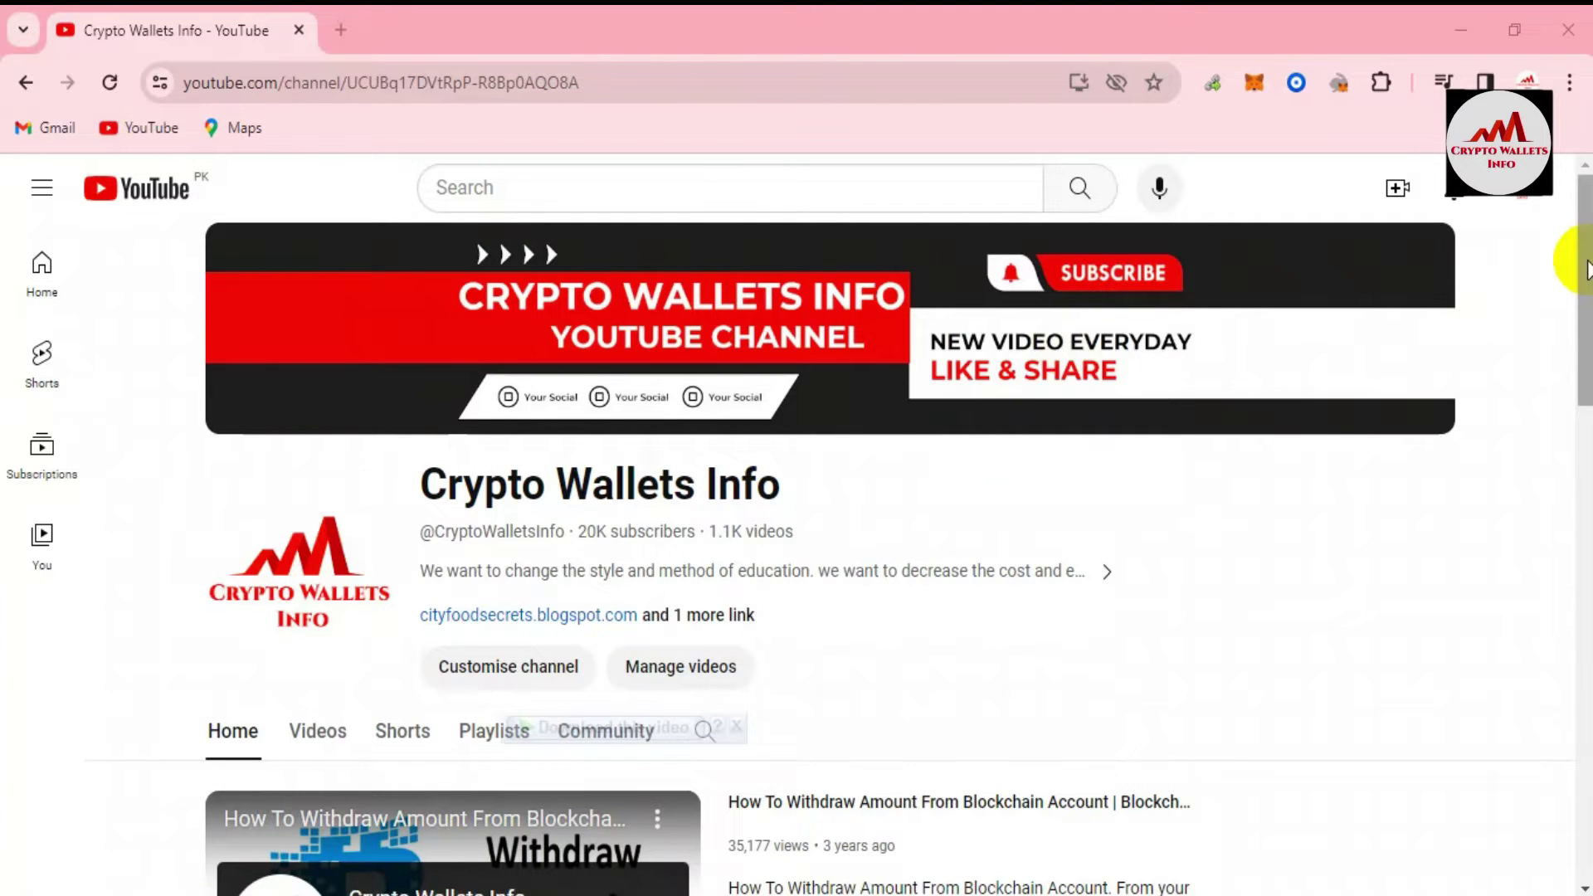
Step: Scroll the channel page, then unlock MetaMask with the wallet password to show Account 1's 0 ETH balance
scroll(1586, 270, "down", 2)
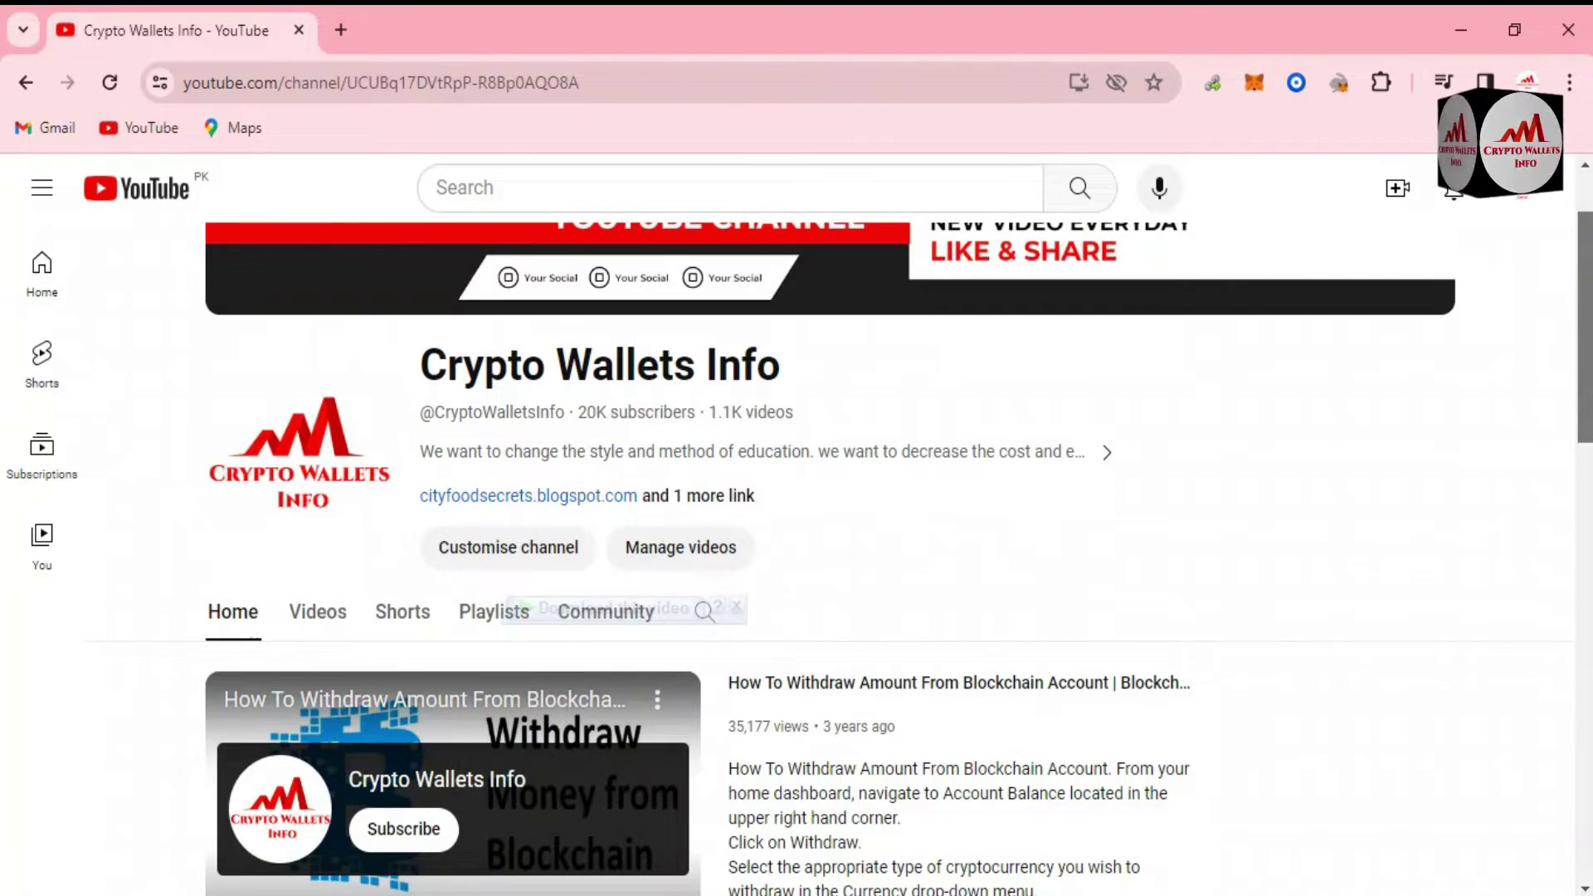
scroll(839, 559, "up", 1)
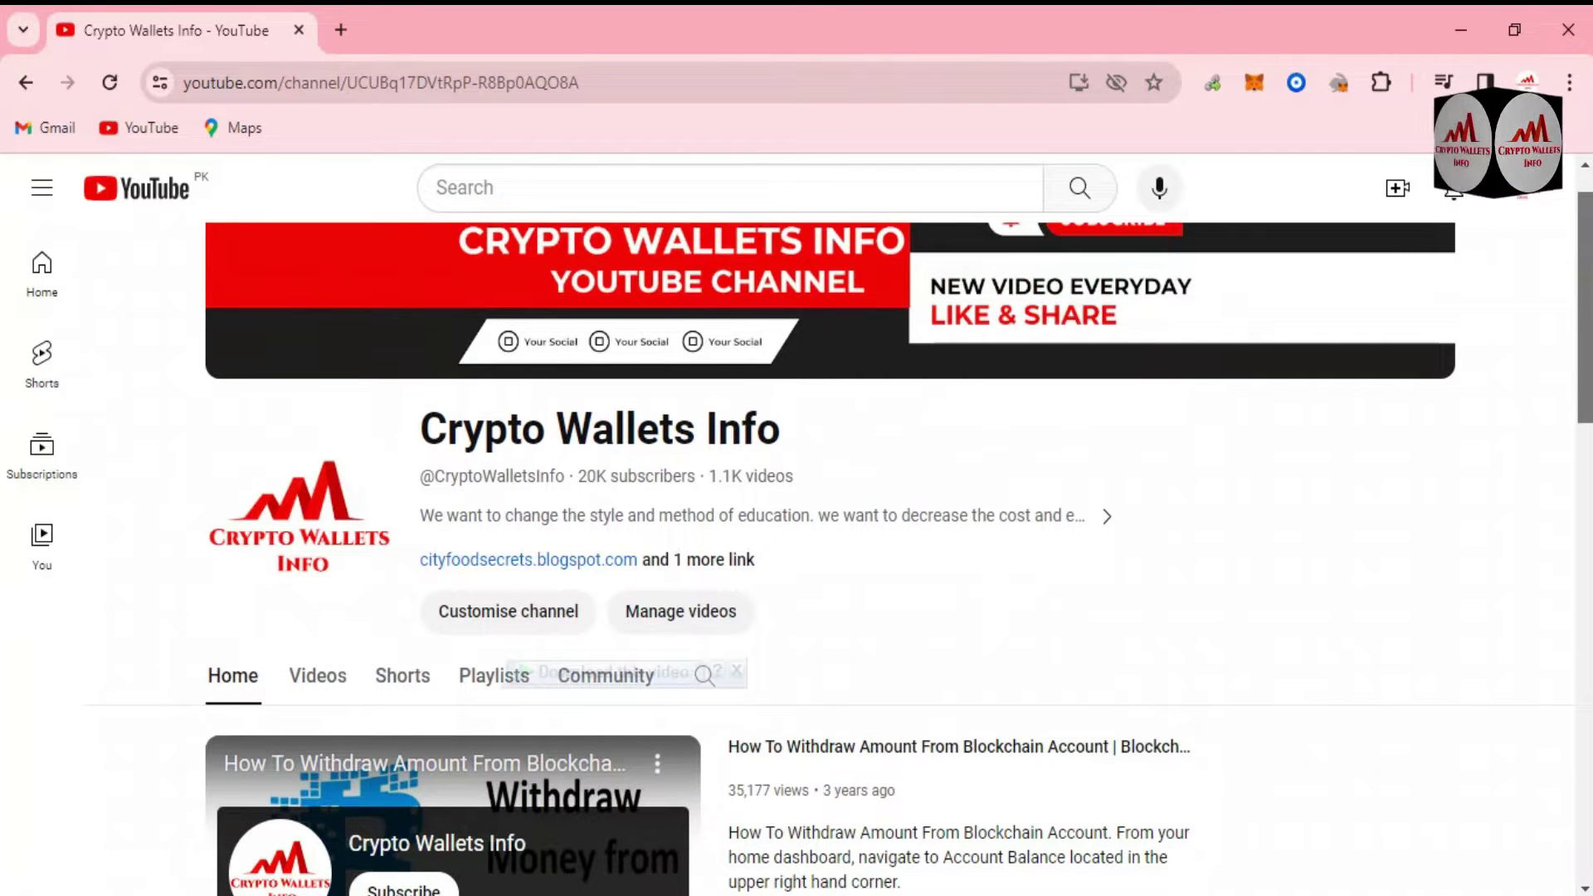
left_click_drag(1587, 278, 1585, 736)
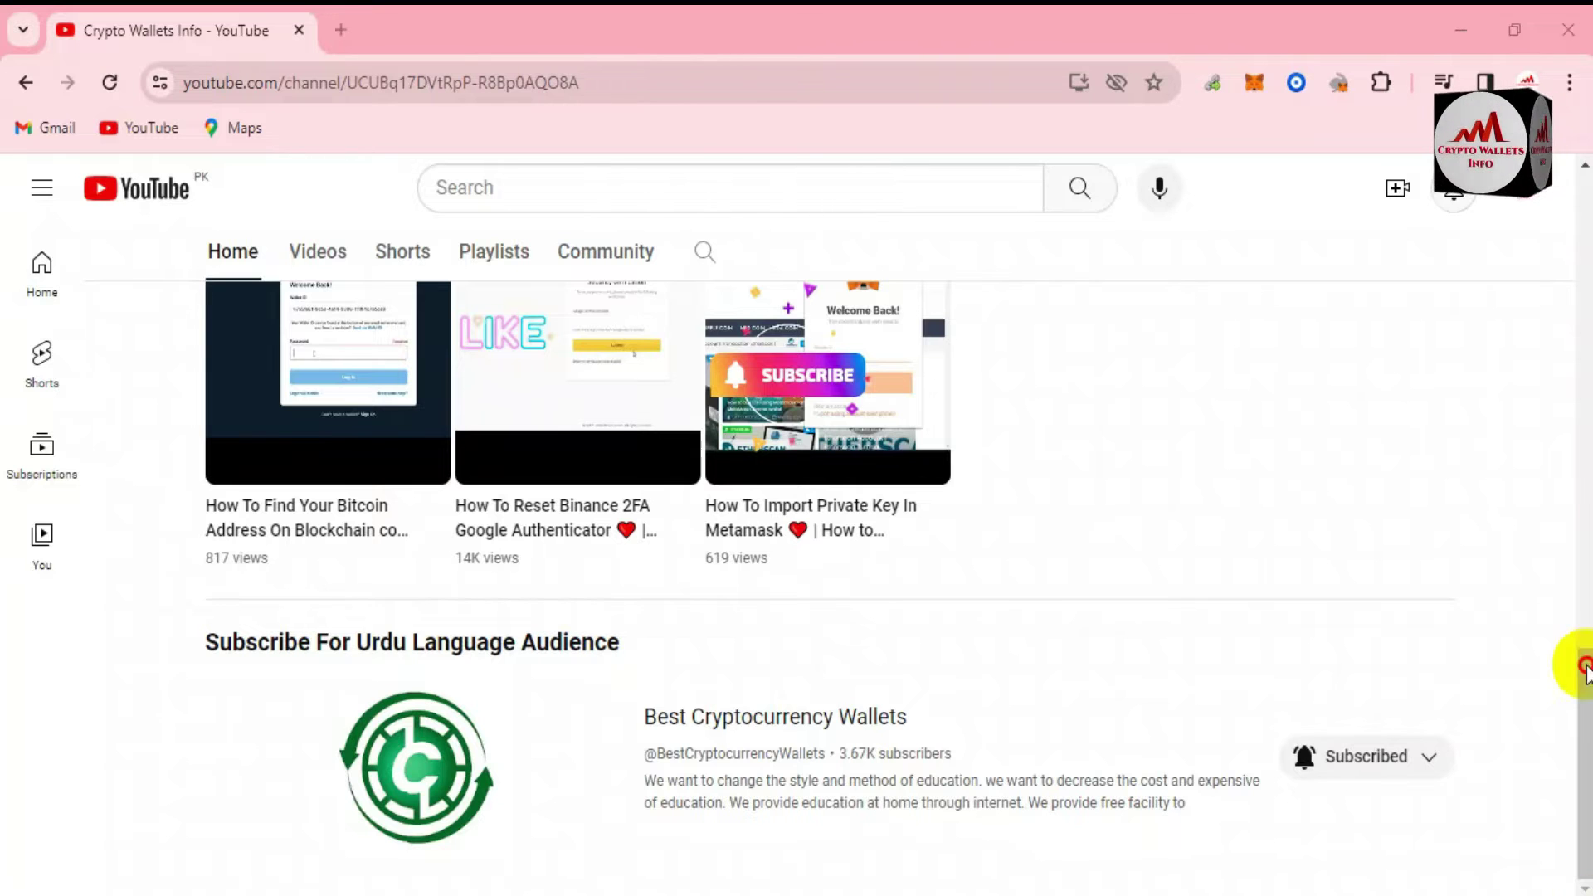
left_click_drag(1581, 664, 1576, 481)
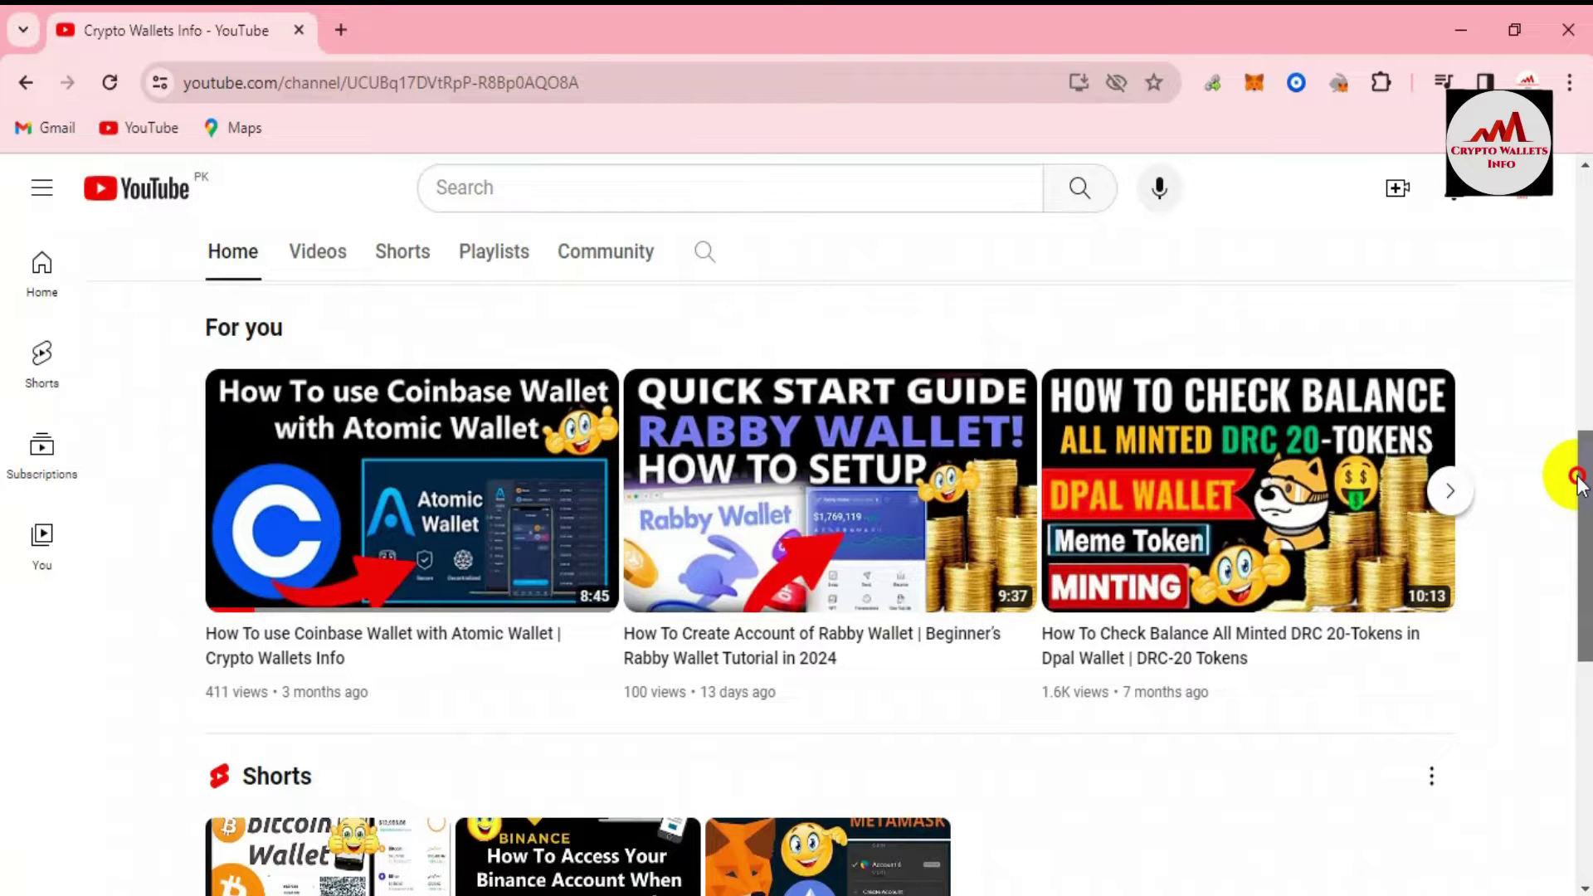
left_click_drag(1578, 486, 1578, 490)
mouse_move(607, 440)
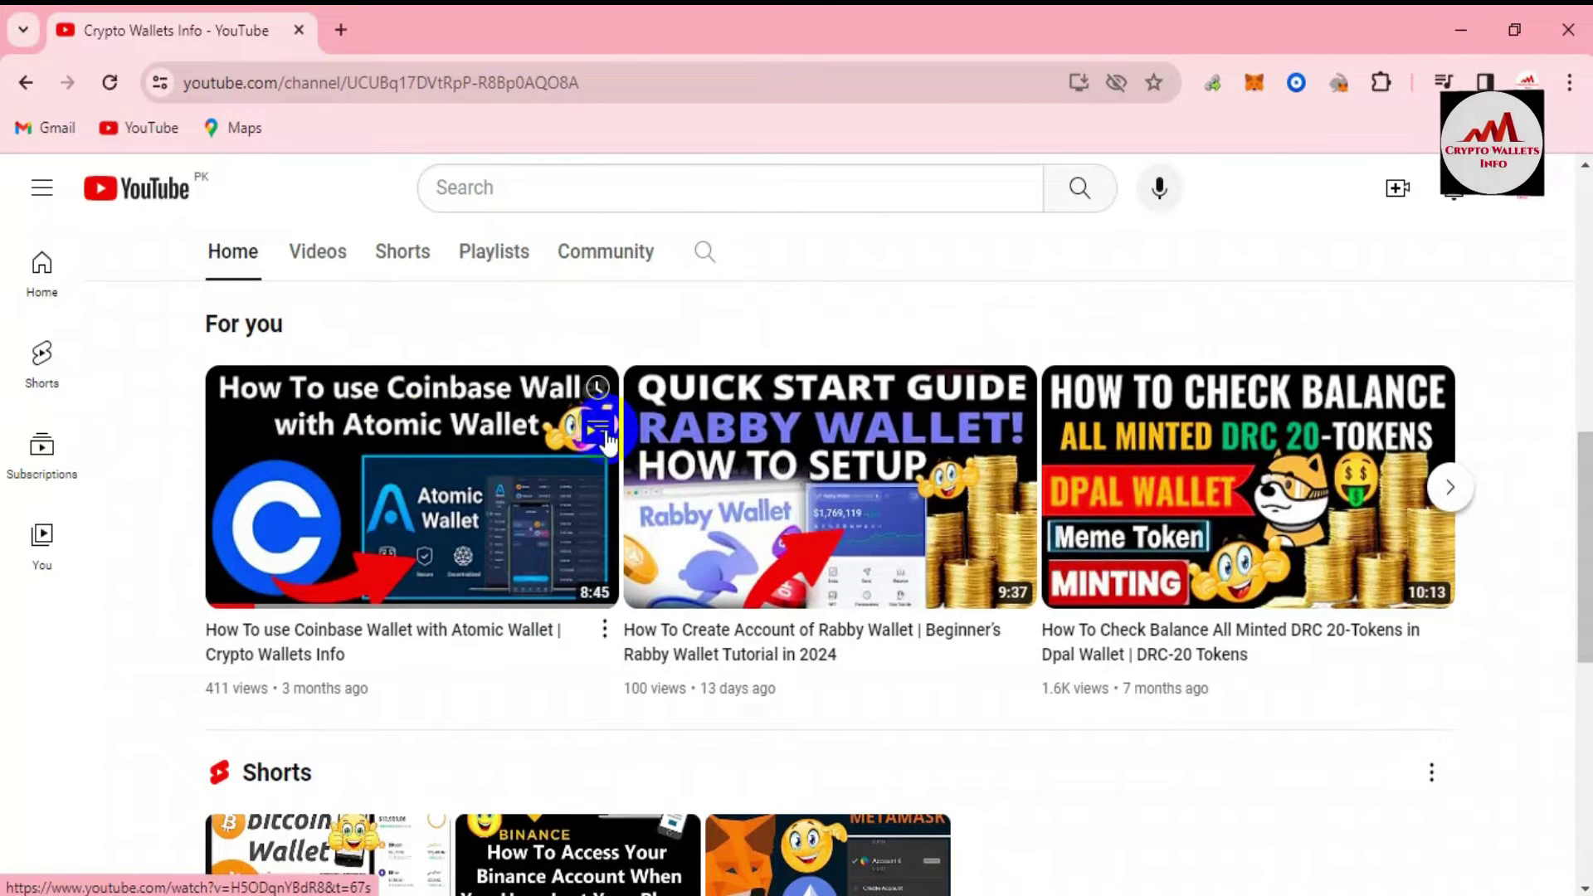
mouse_move(764, 380)
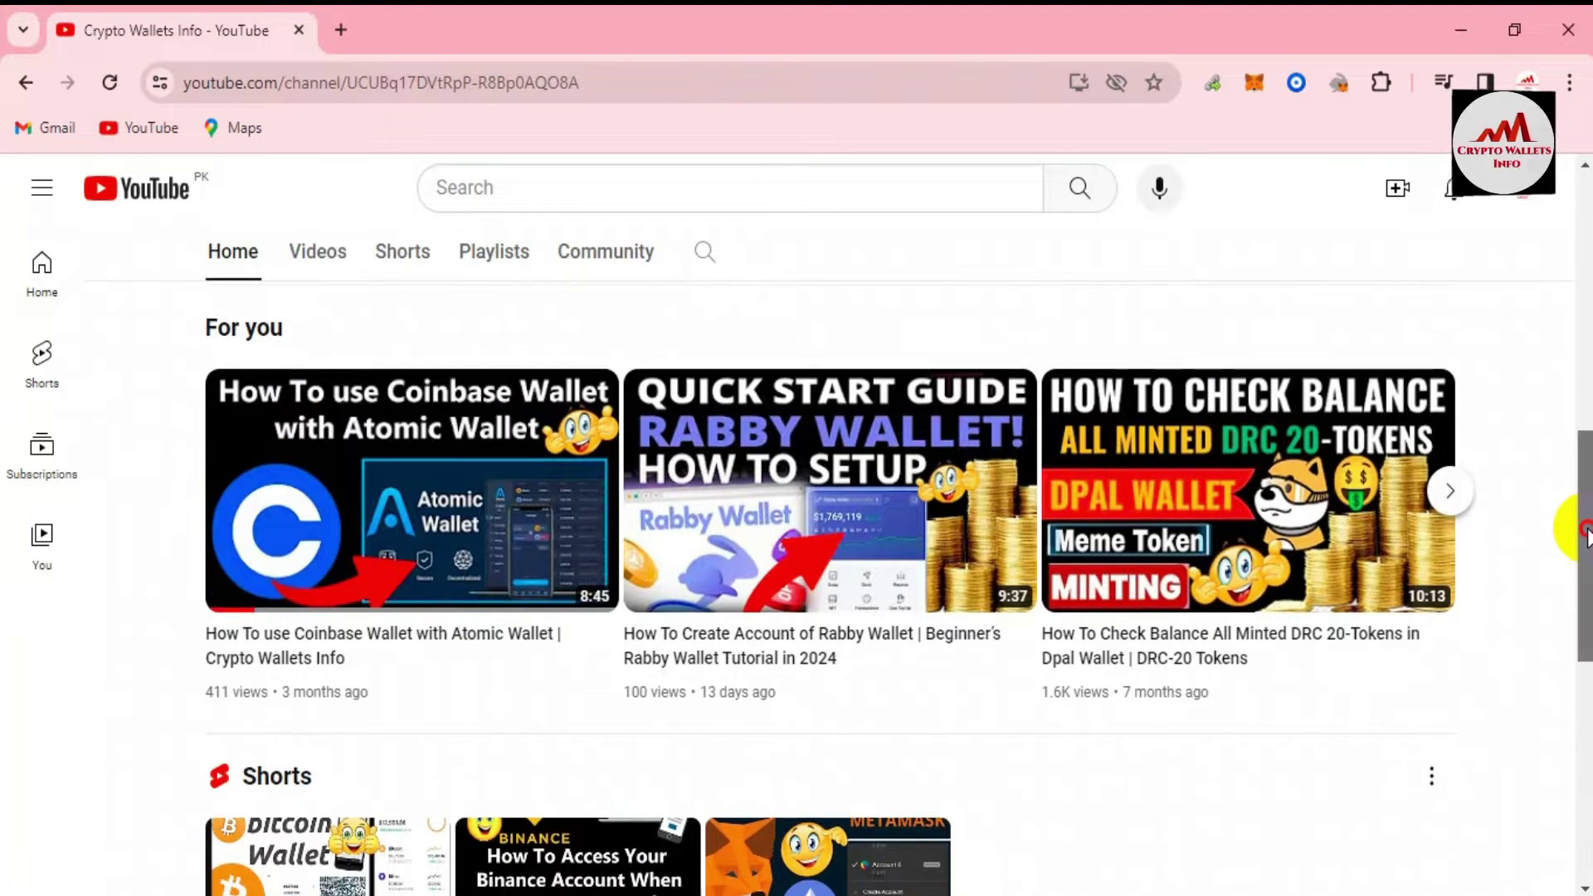
left_click_drag(1586, 527, 1587, 302)
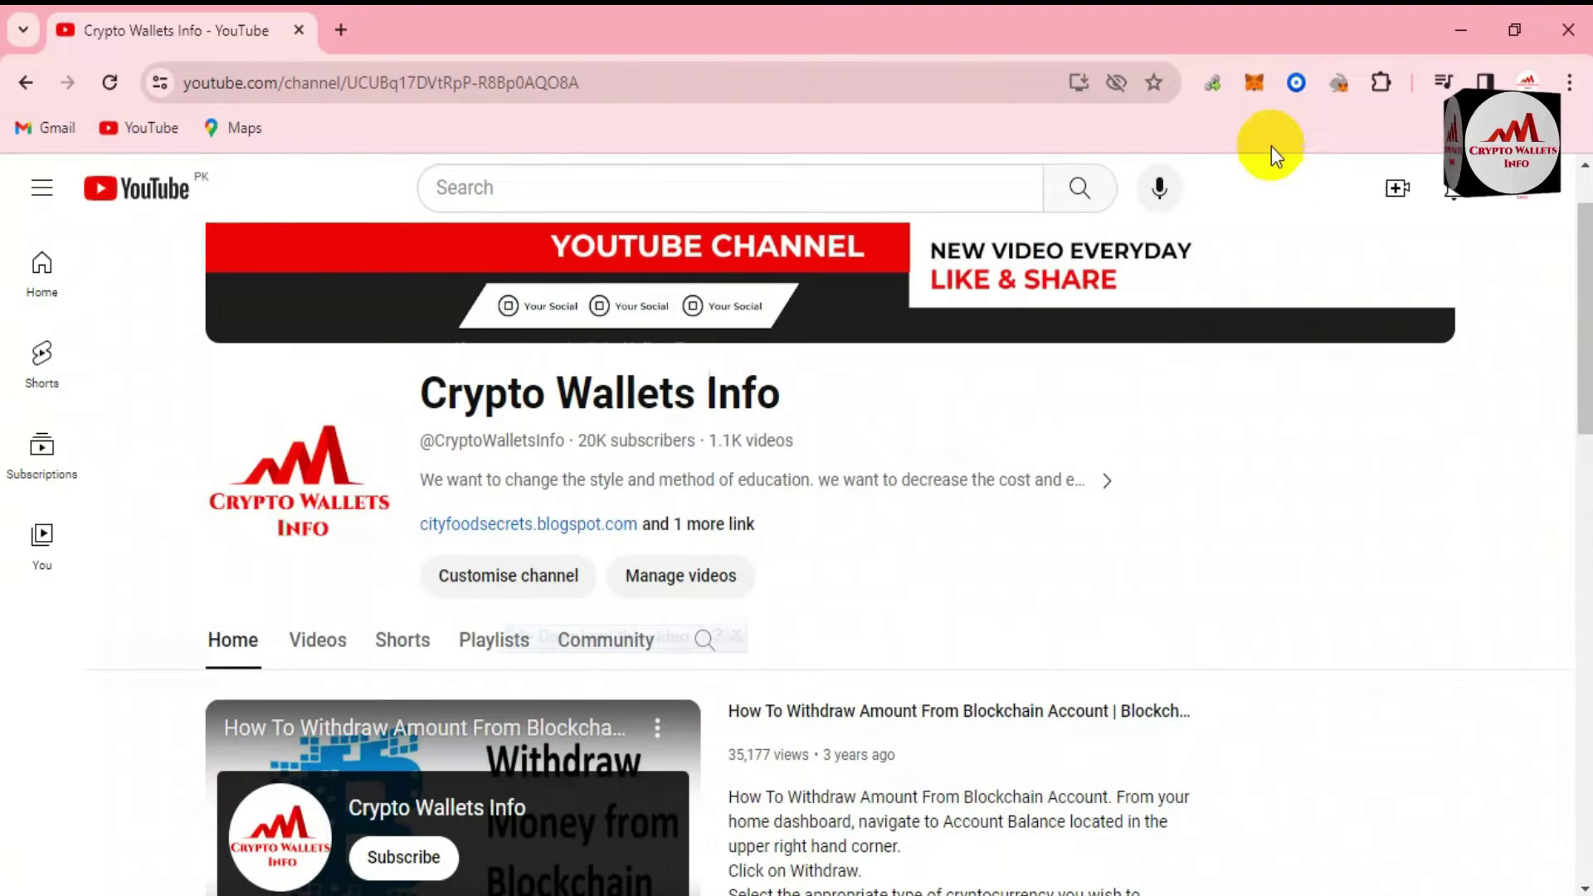
left_click(1254, 83)
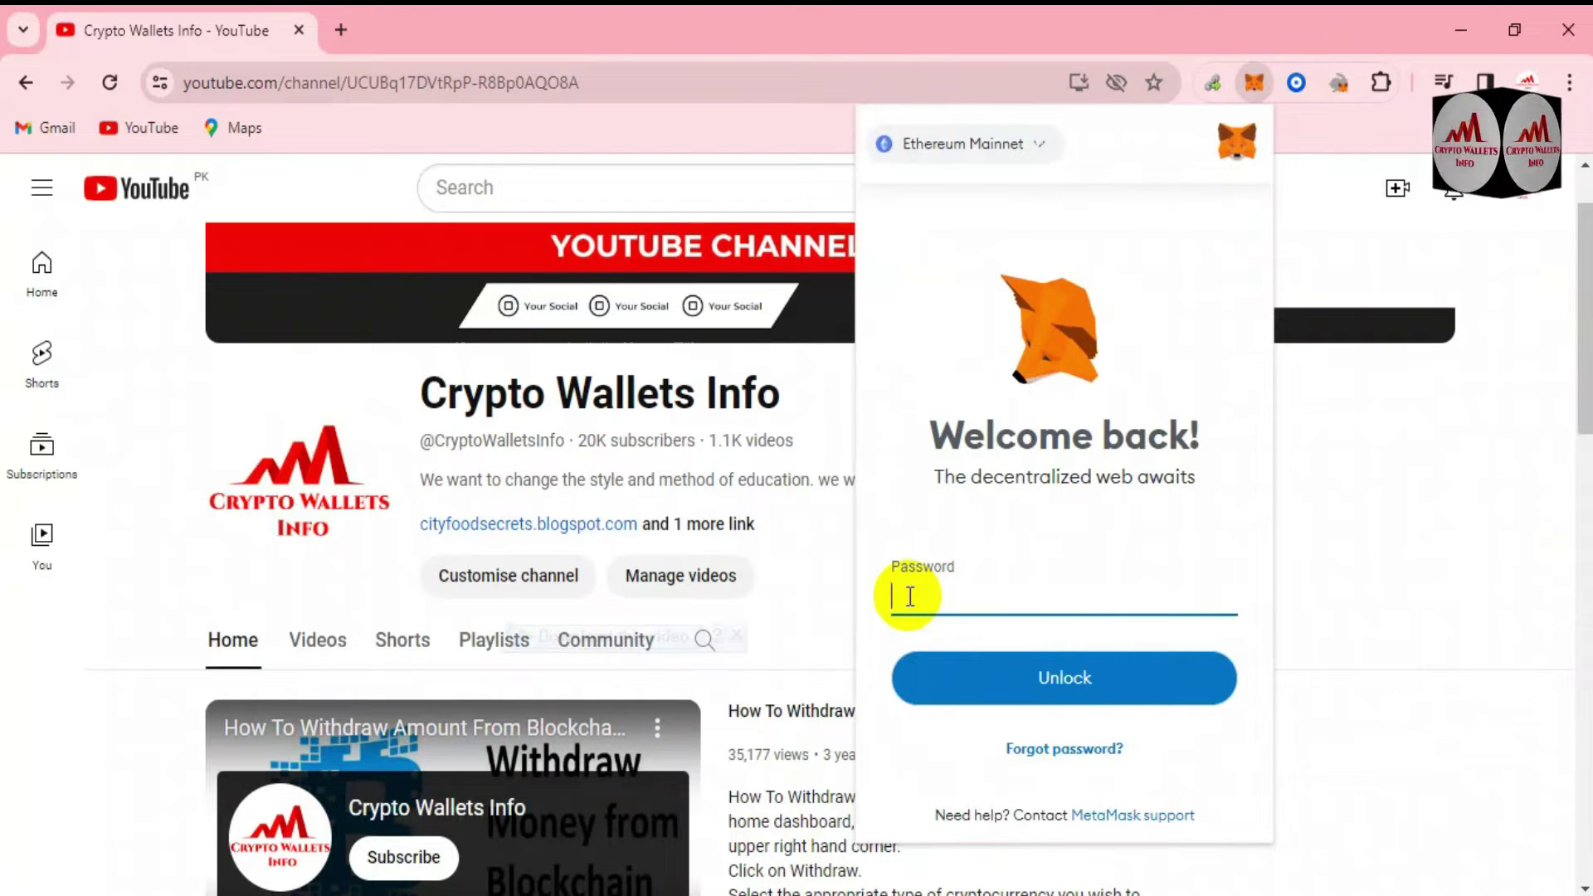
type("****")
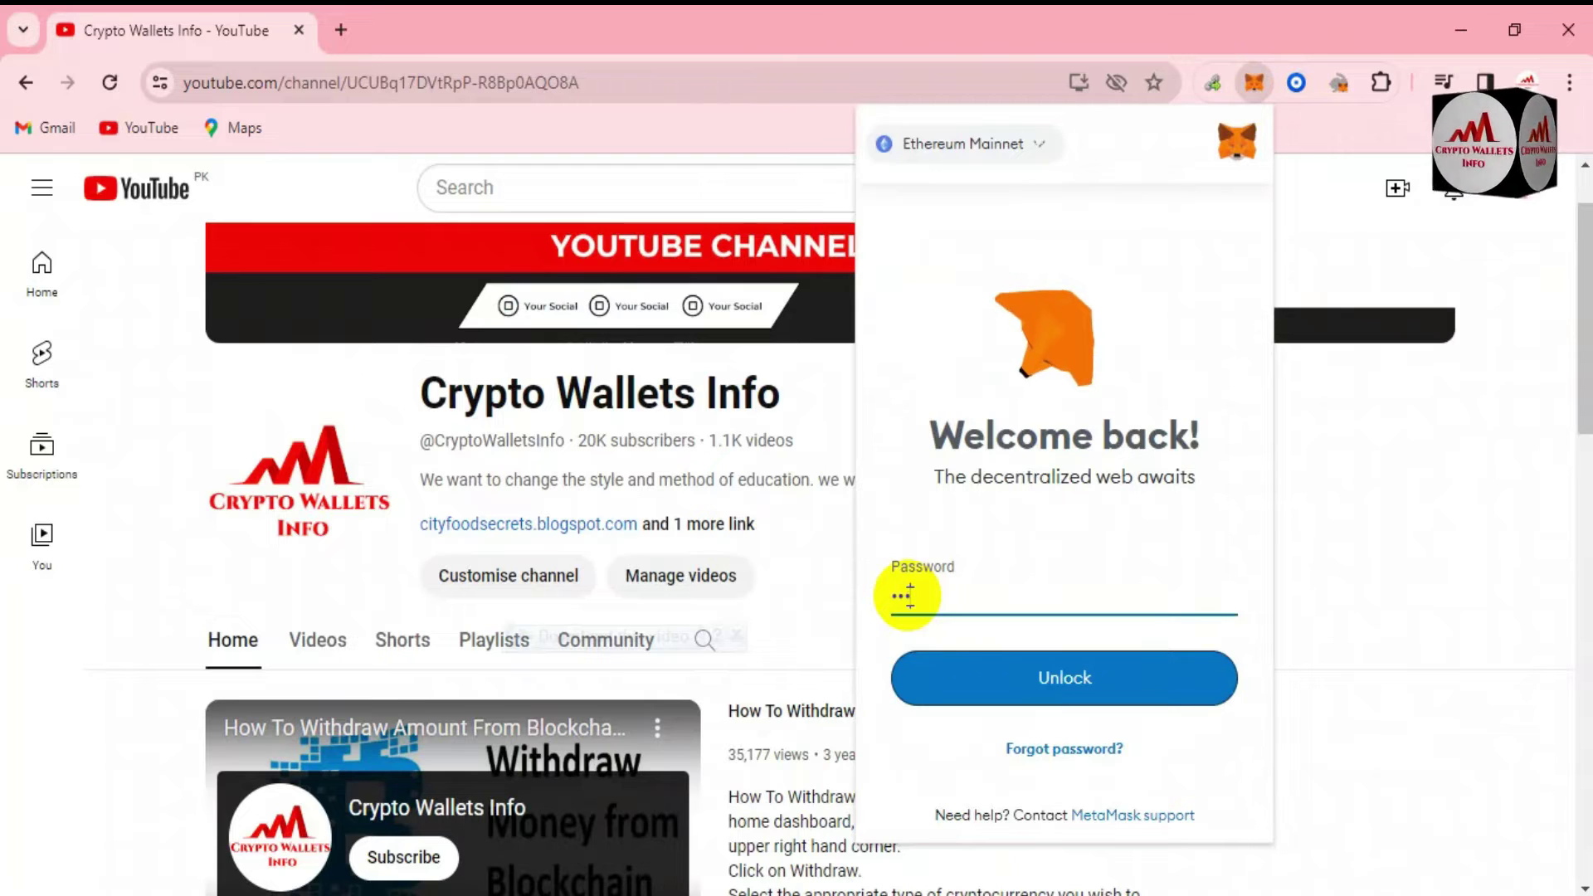
type("*")
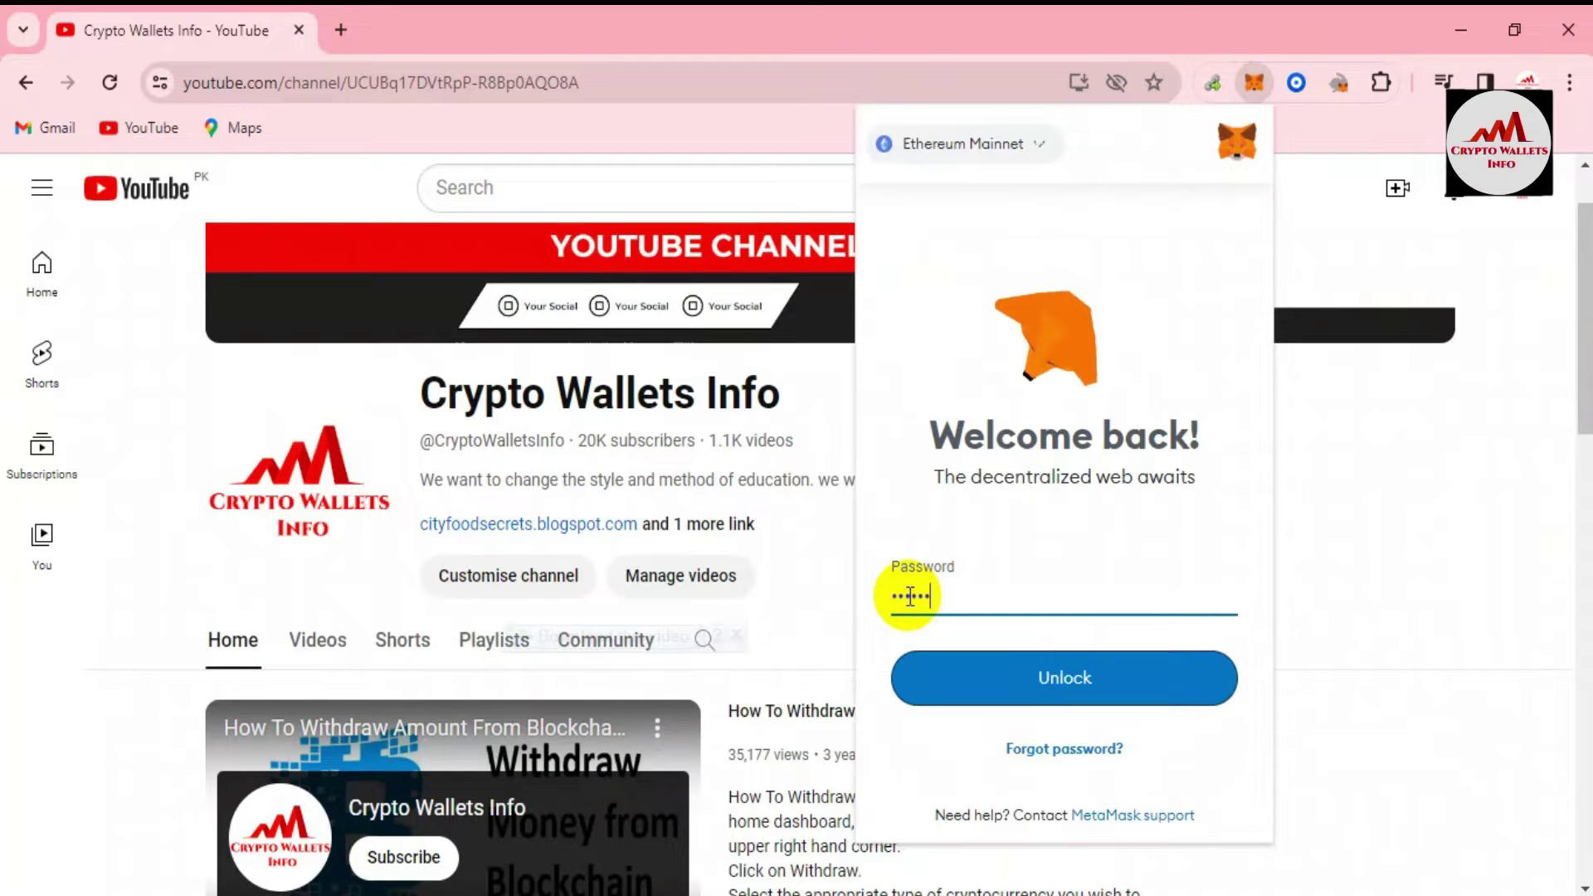
type("*******")
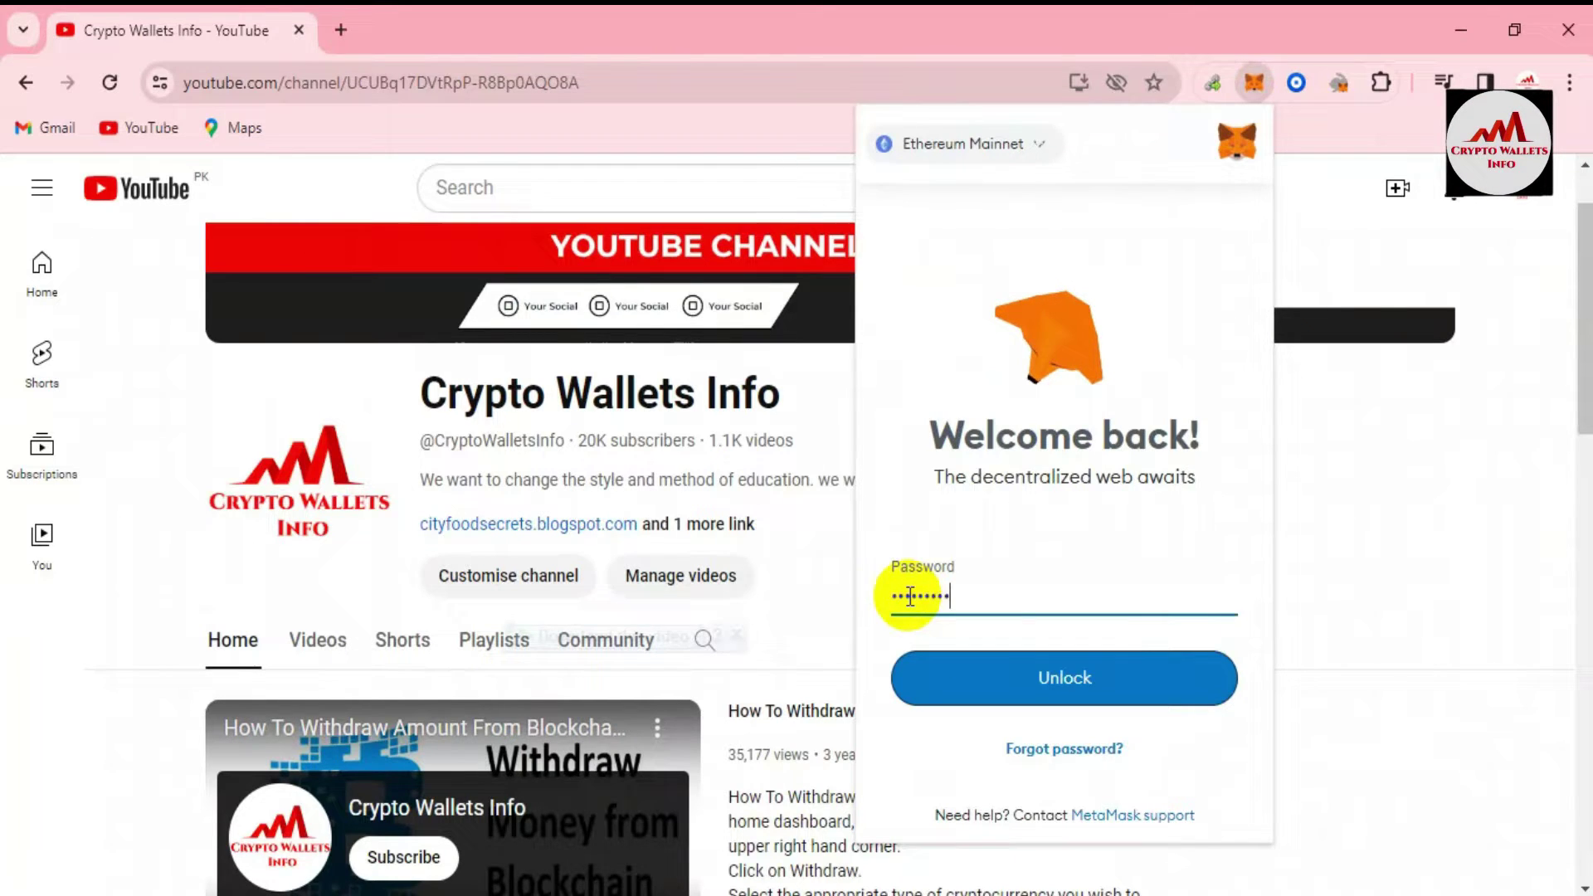
left_click(1112, 687)
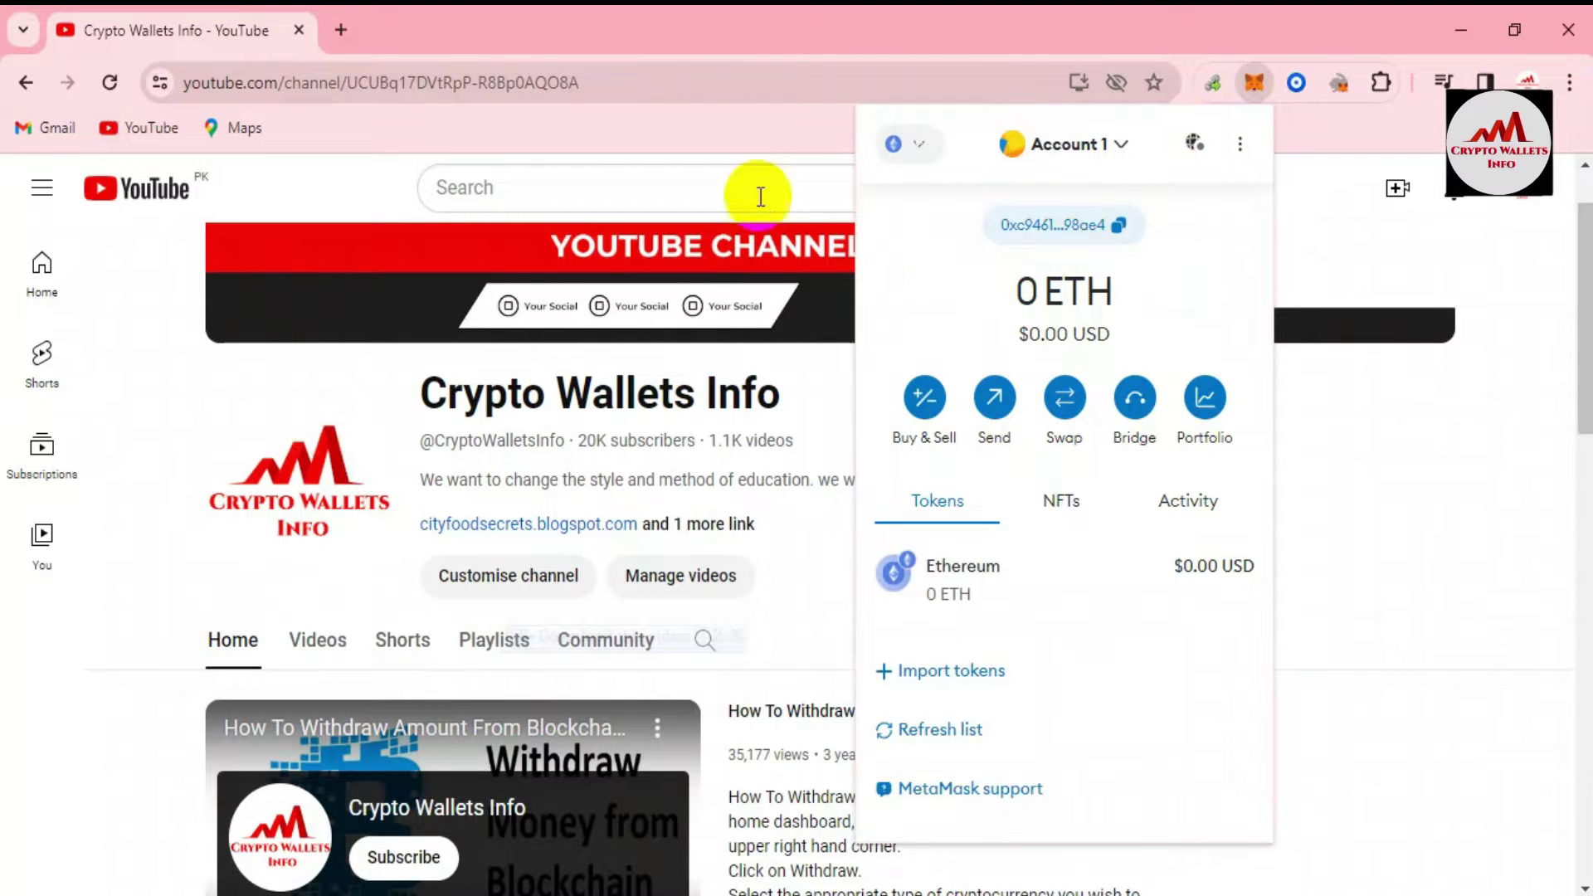
Step: Open coingecko.com in a new tab via the 'coin' address-bar suggestion and scroll its market-cap table
left_click(339, 32)
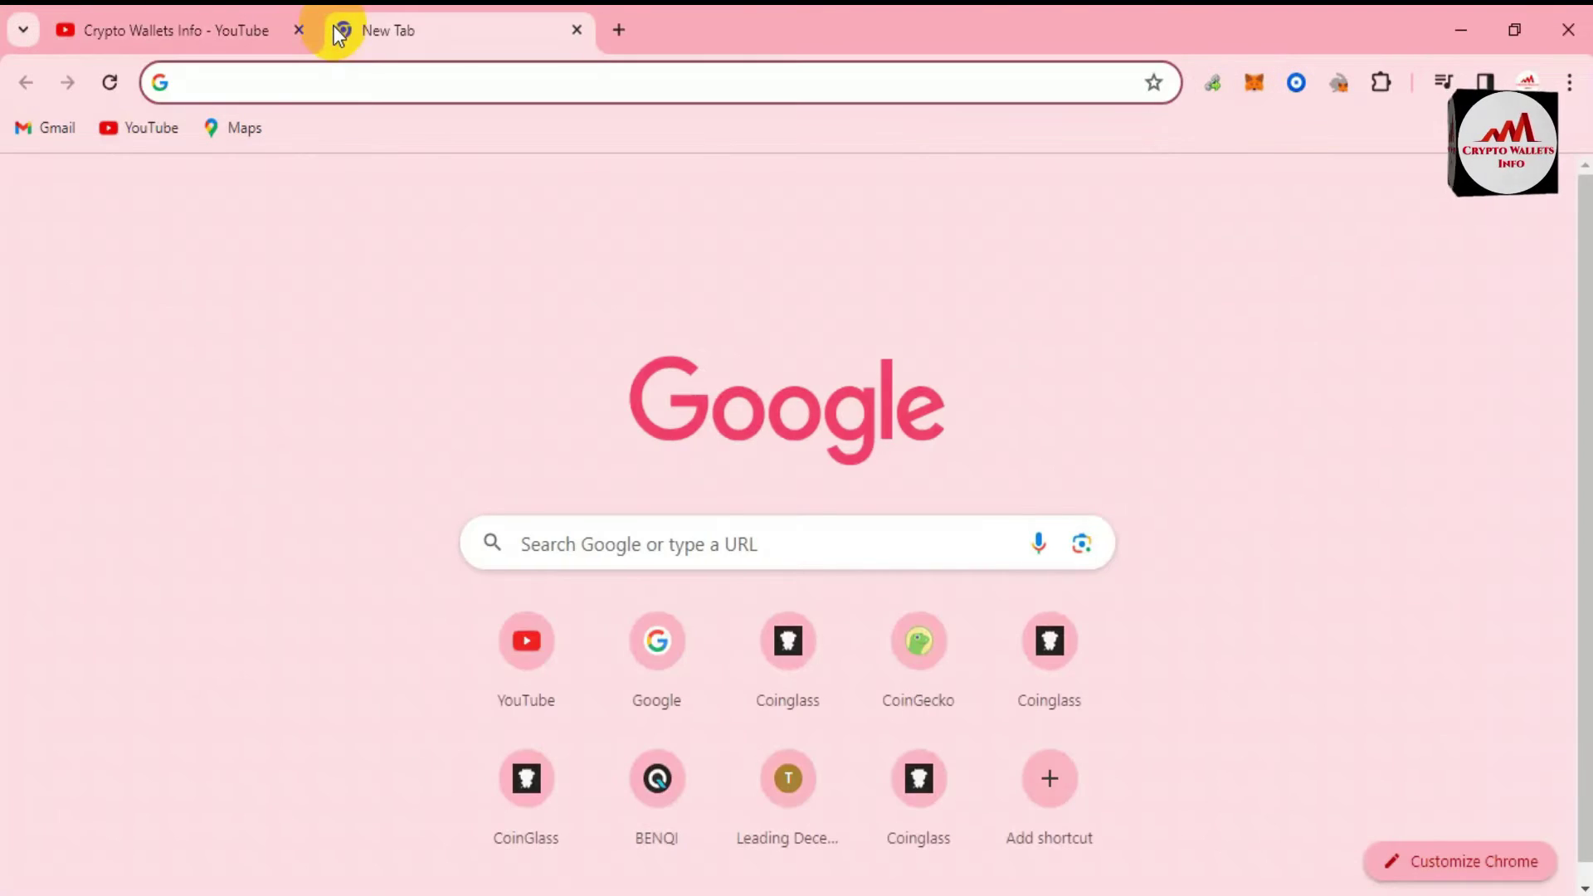
type("coinglass.com/tv")
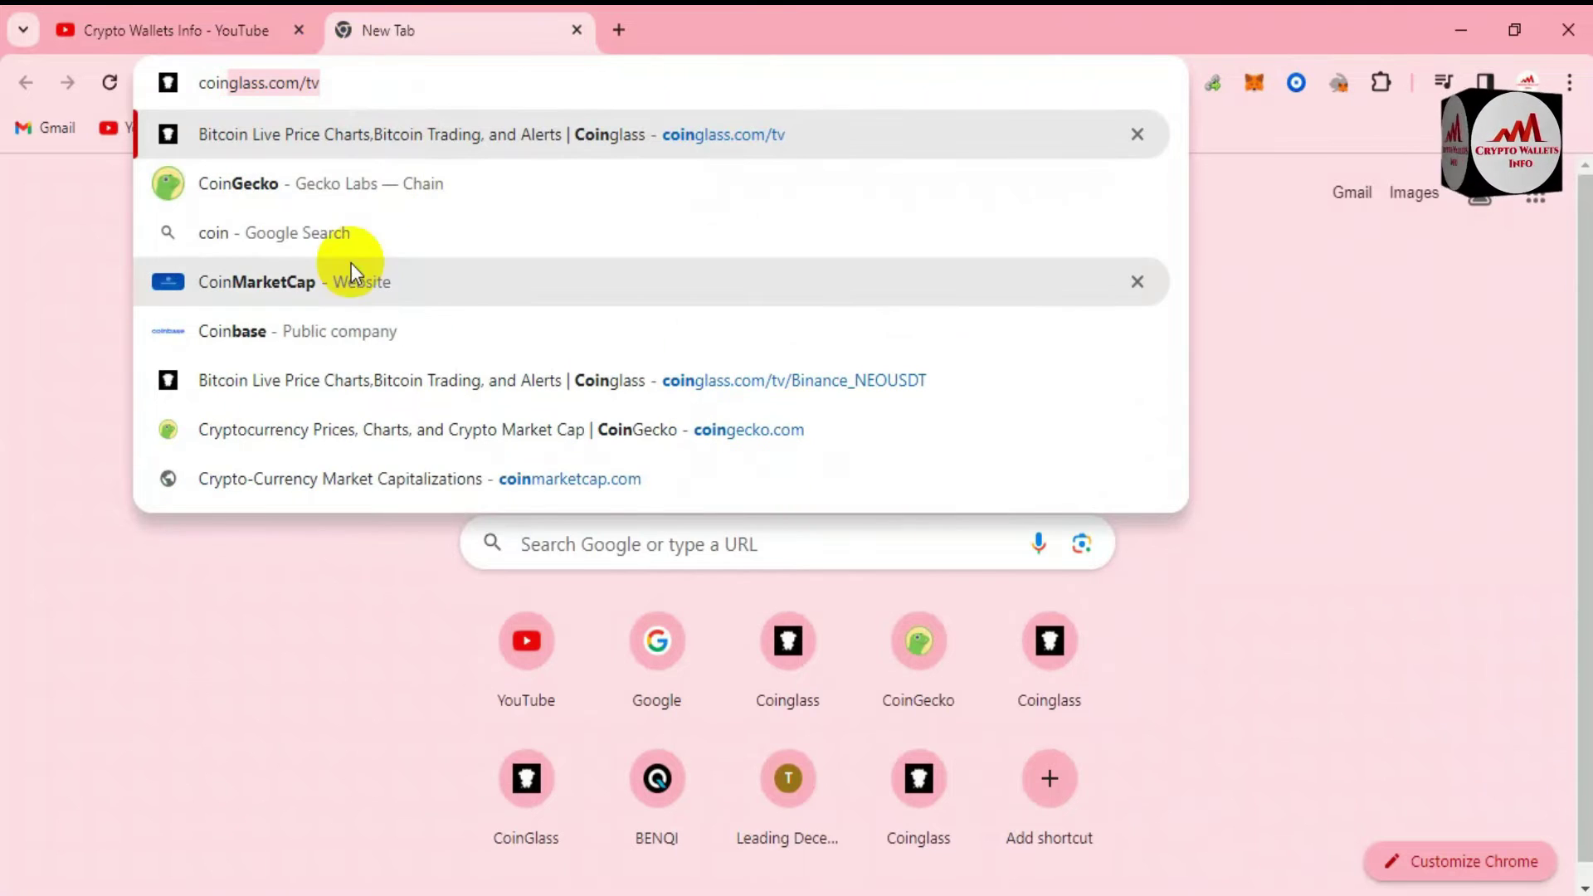
left_click(337, 190)
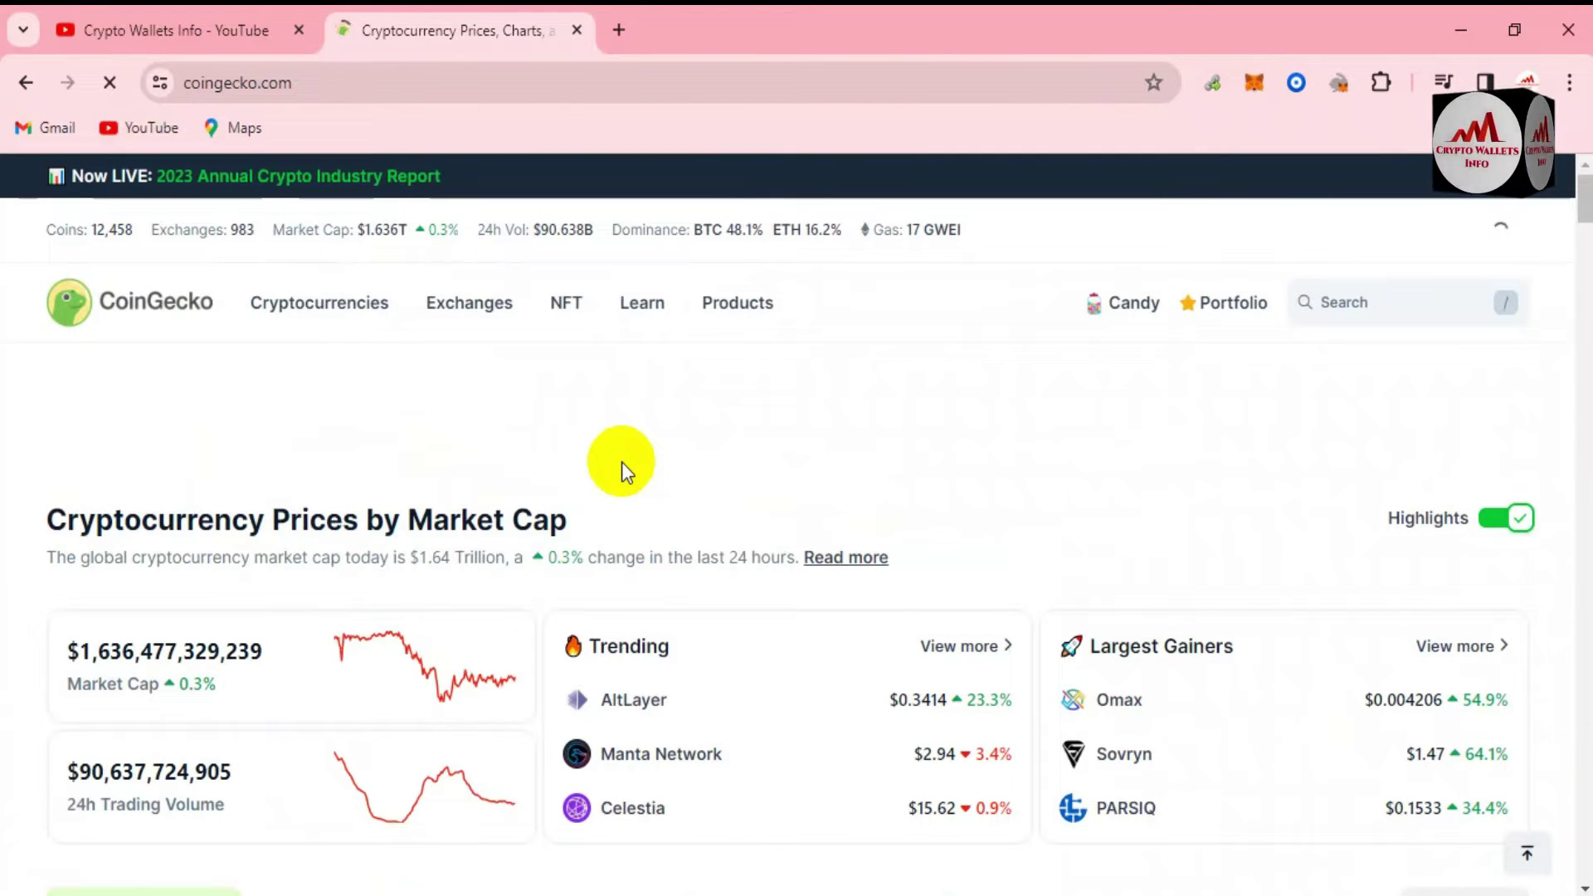
left_click_drag(1585, 179, 1586, 219)
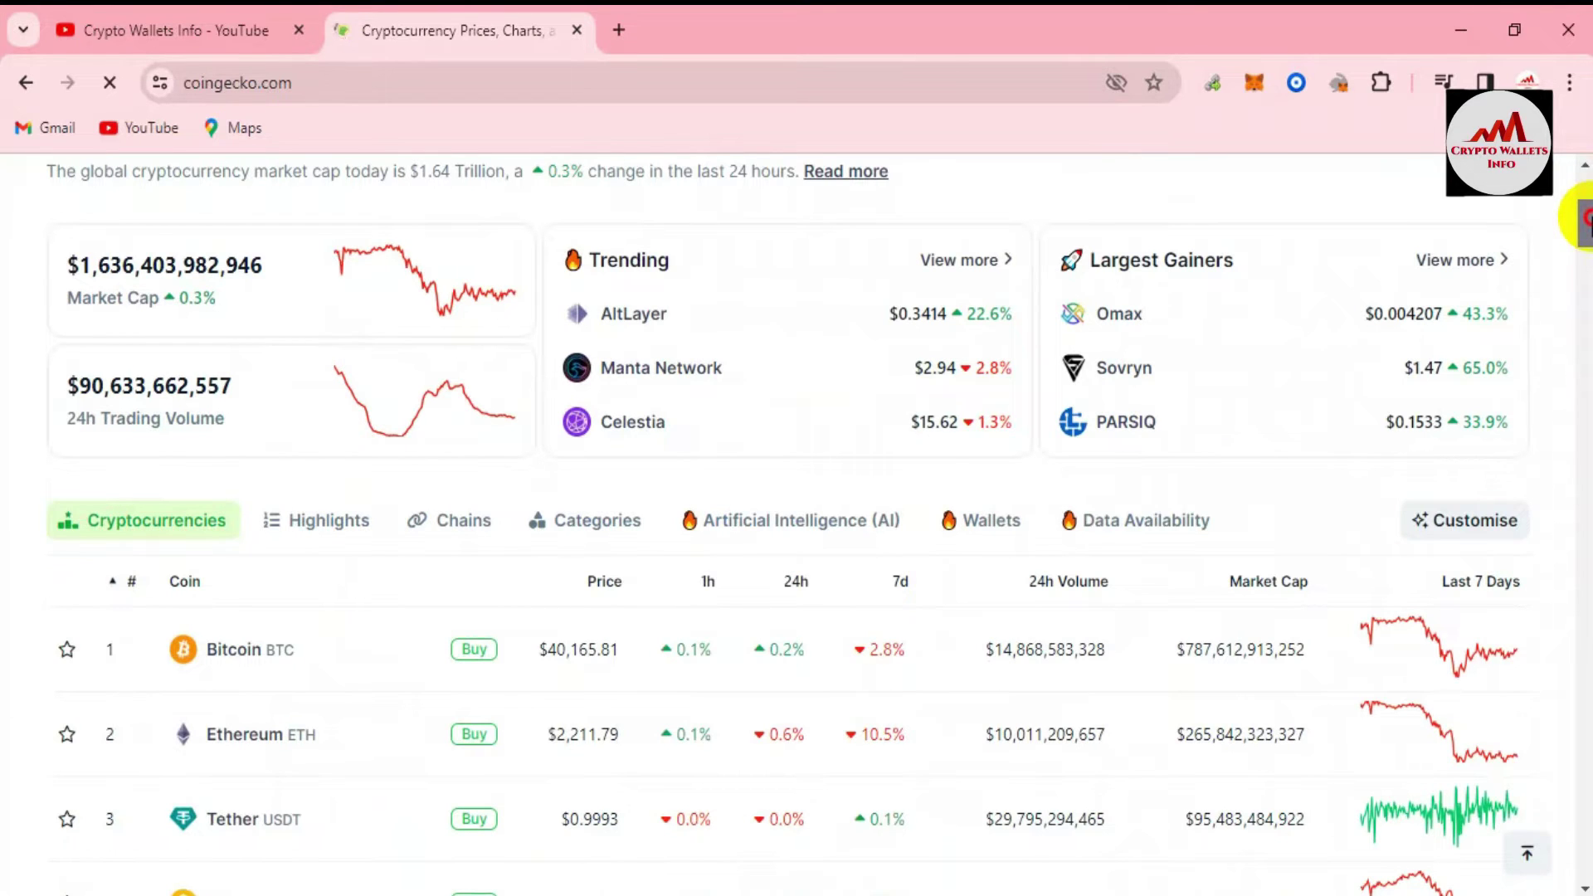
left_click_drag(1587, 219, 1584, 237)
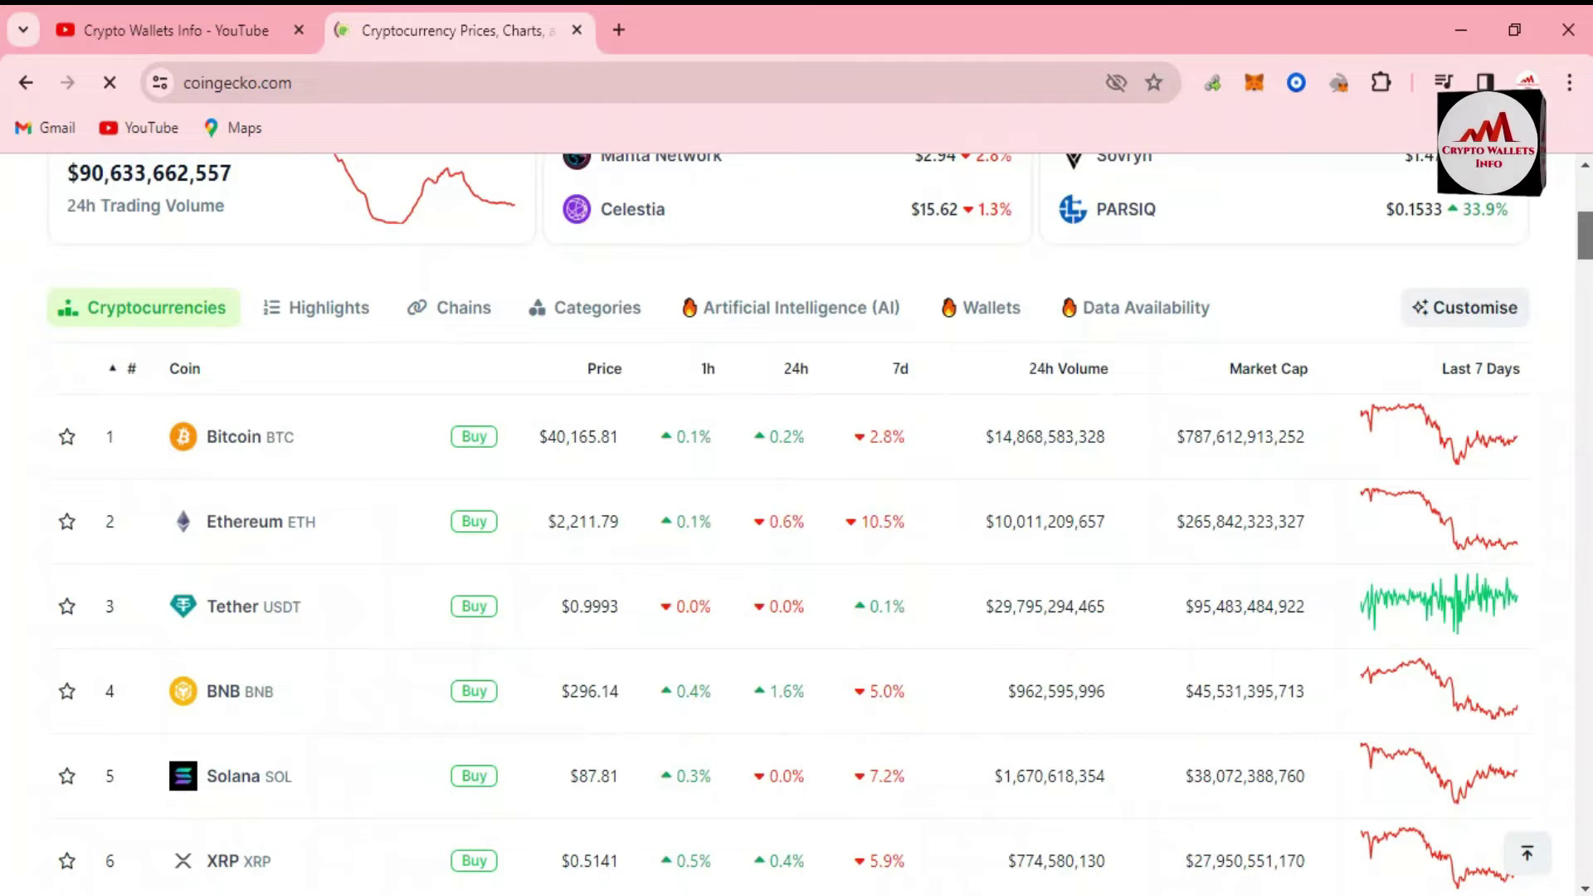
scroll(796, 523, "down", 4)
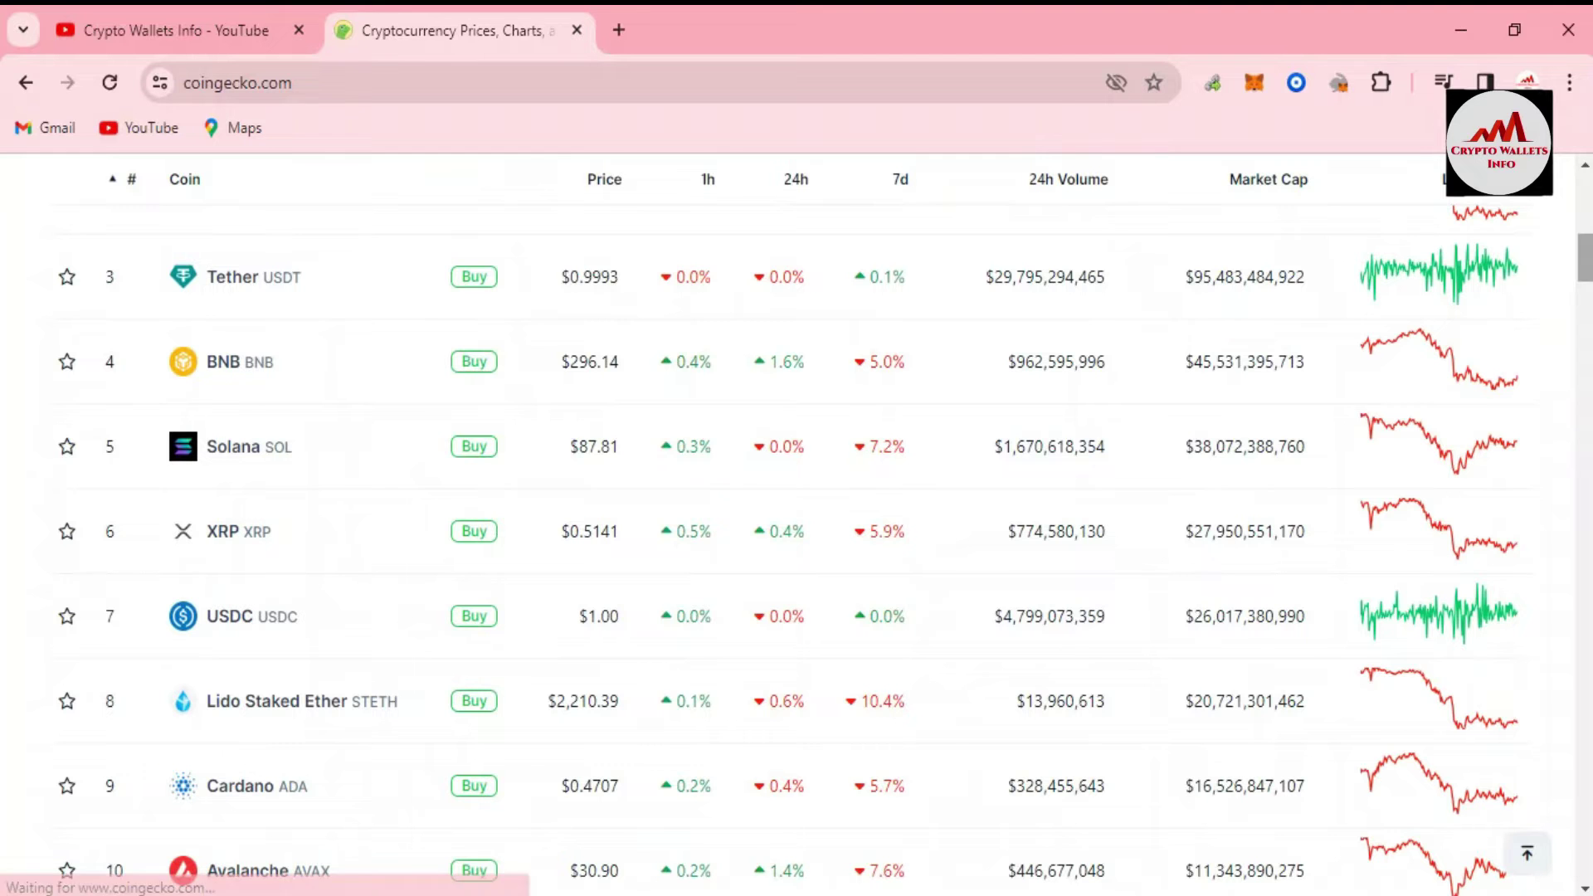
left_click_drag(1583, 249, 1587, 386)
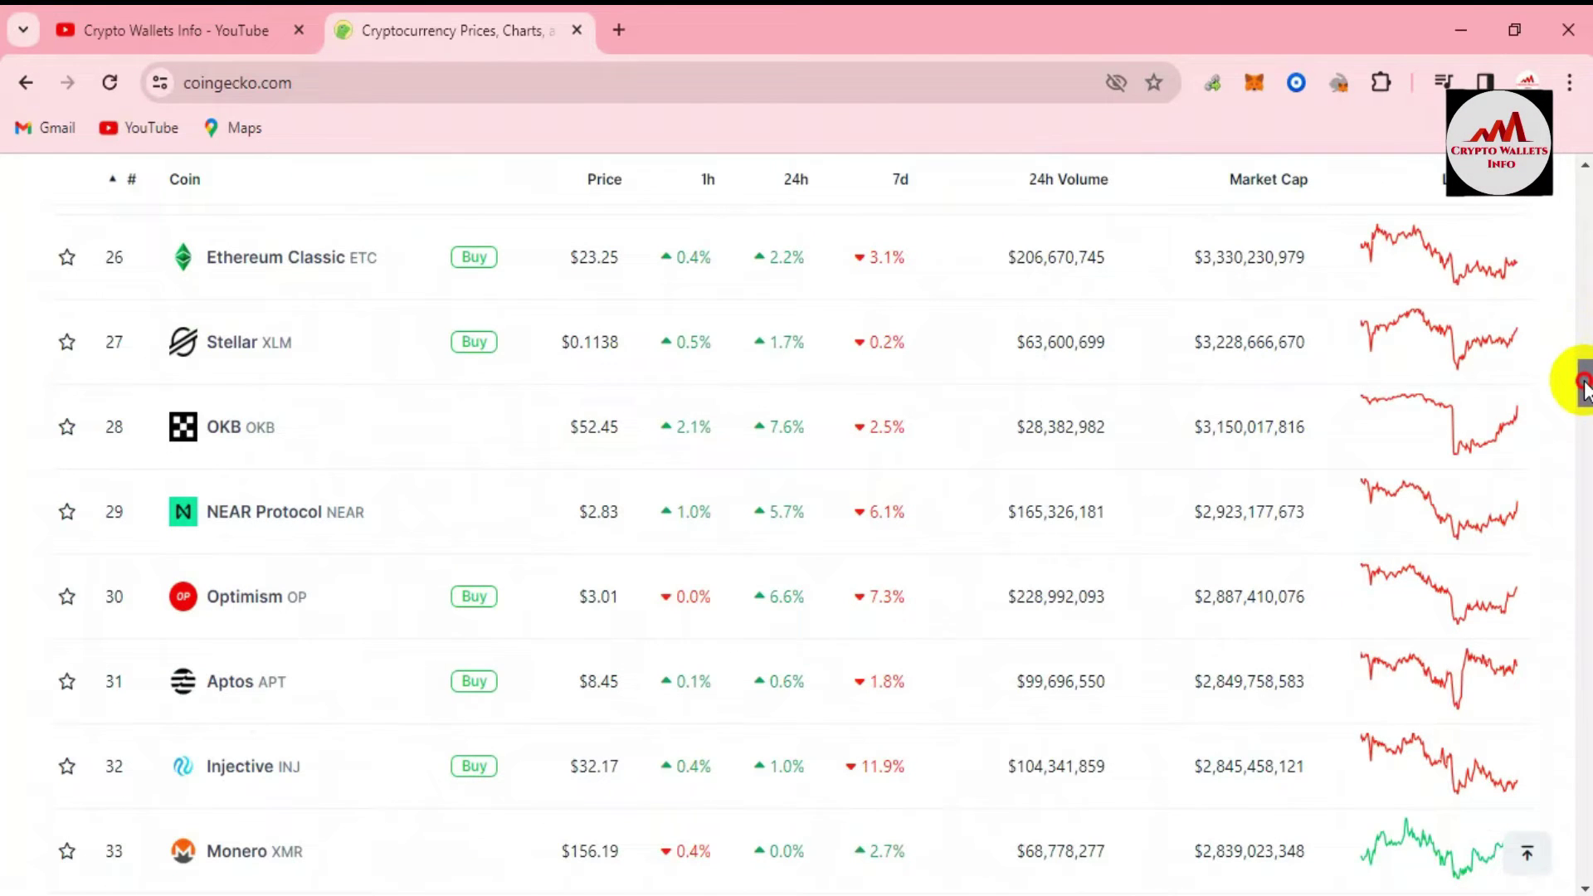
left_click_drag(1585, 386, 1585, 465)
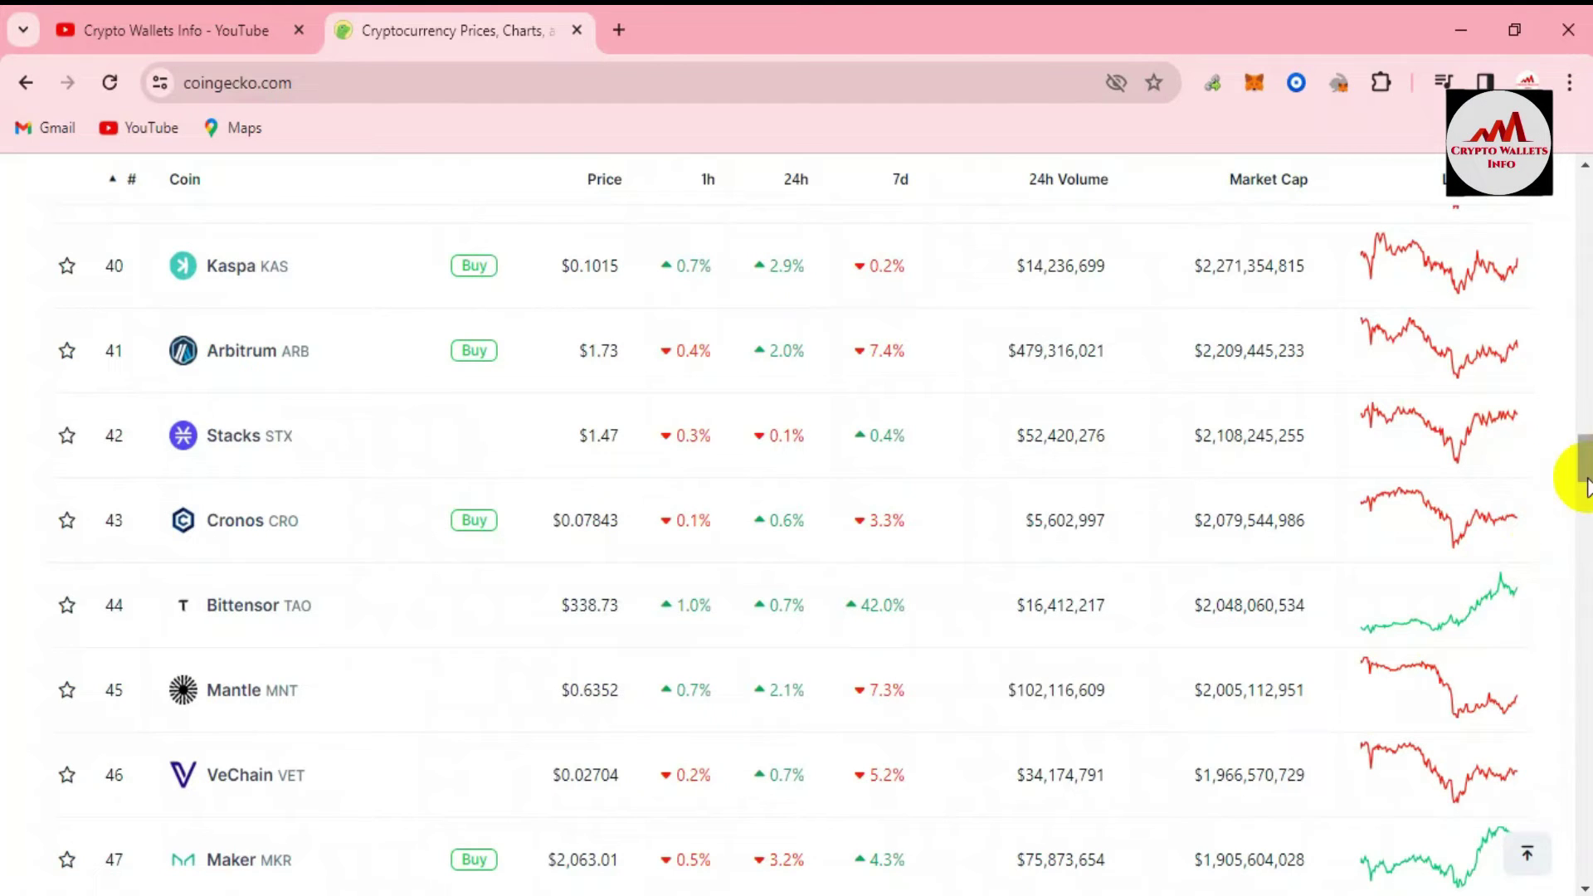
left_click_drag(1582, 456, 1586, 174)
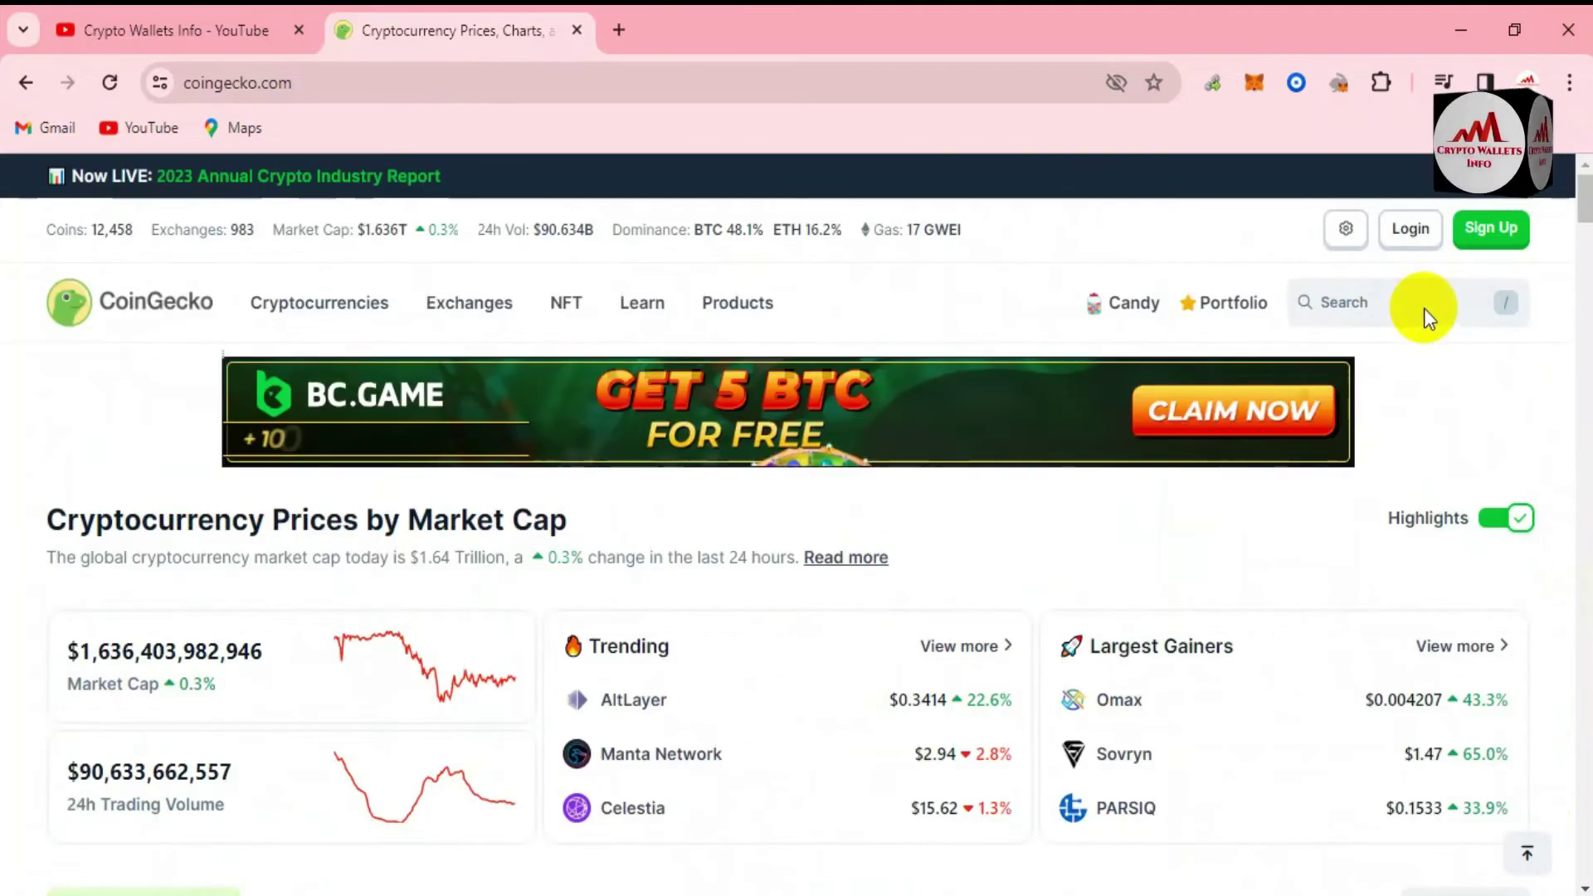
Step: Search CoinGecko for 'flo' and open the FLOKI result from Cryptocurrencies
left_click(1418, 301)
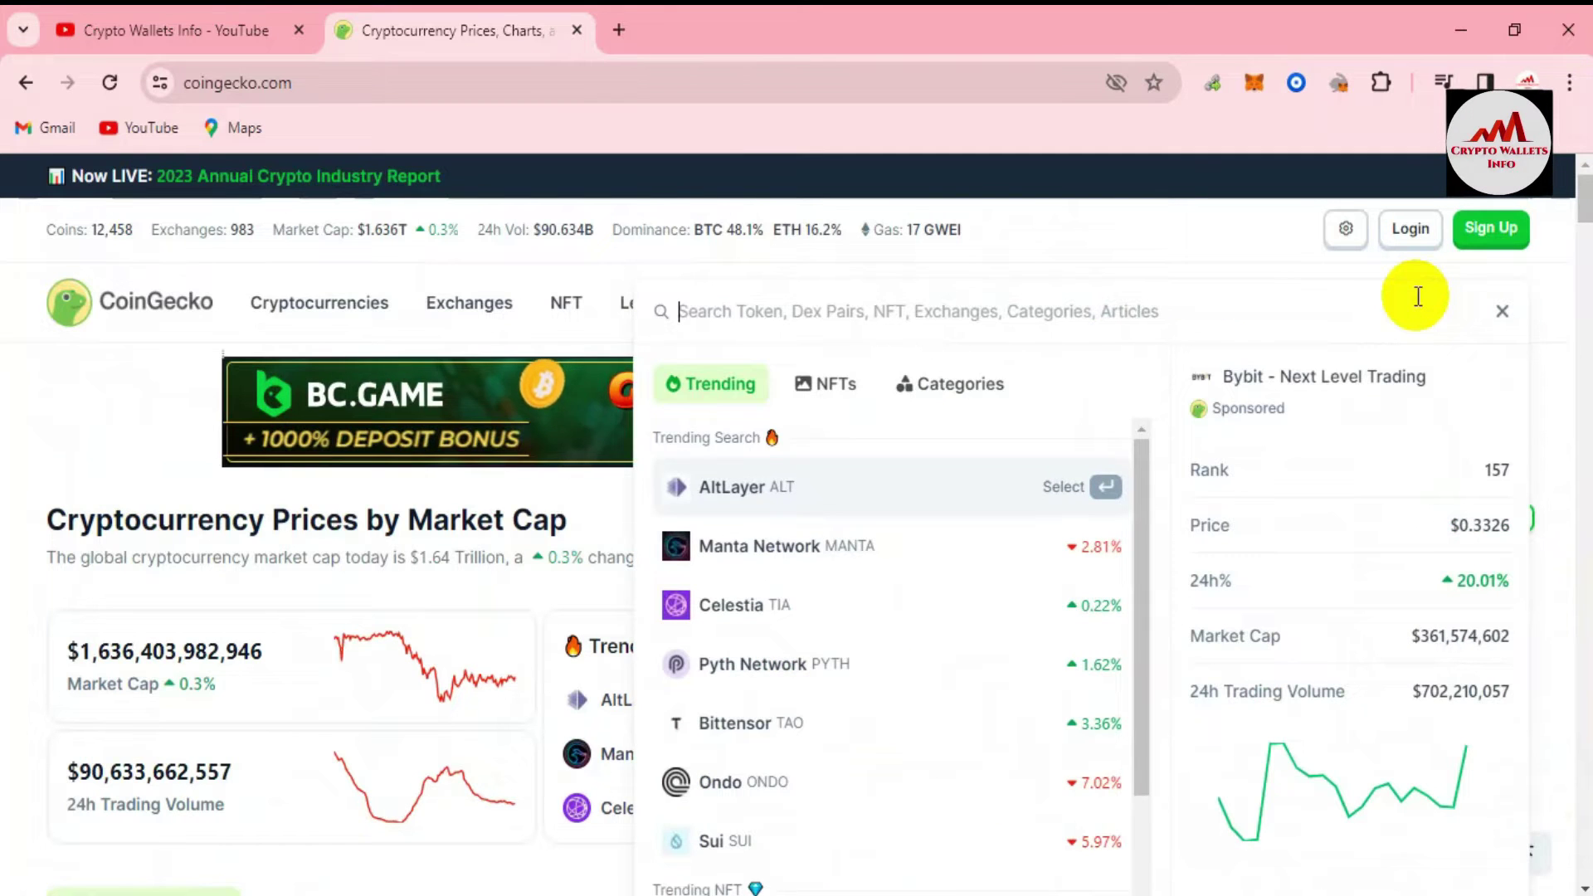
type("s")
key("BackSpace")
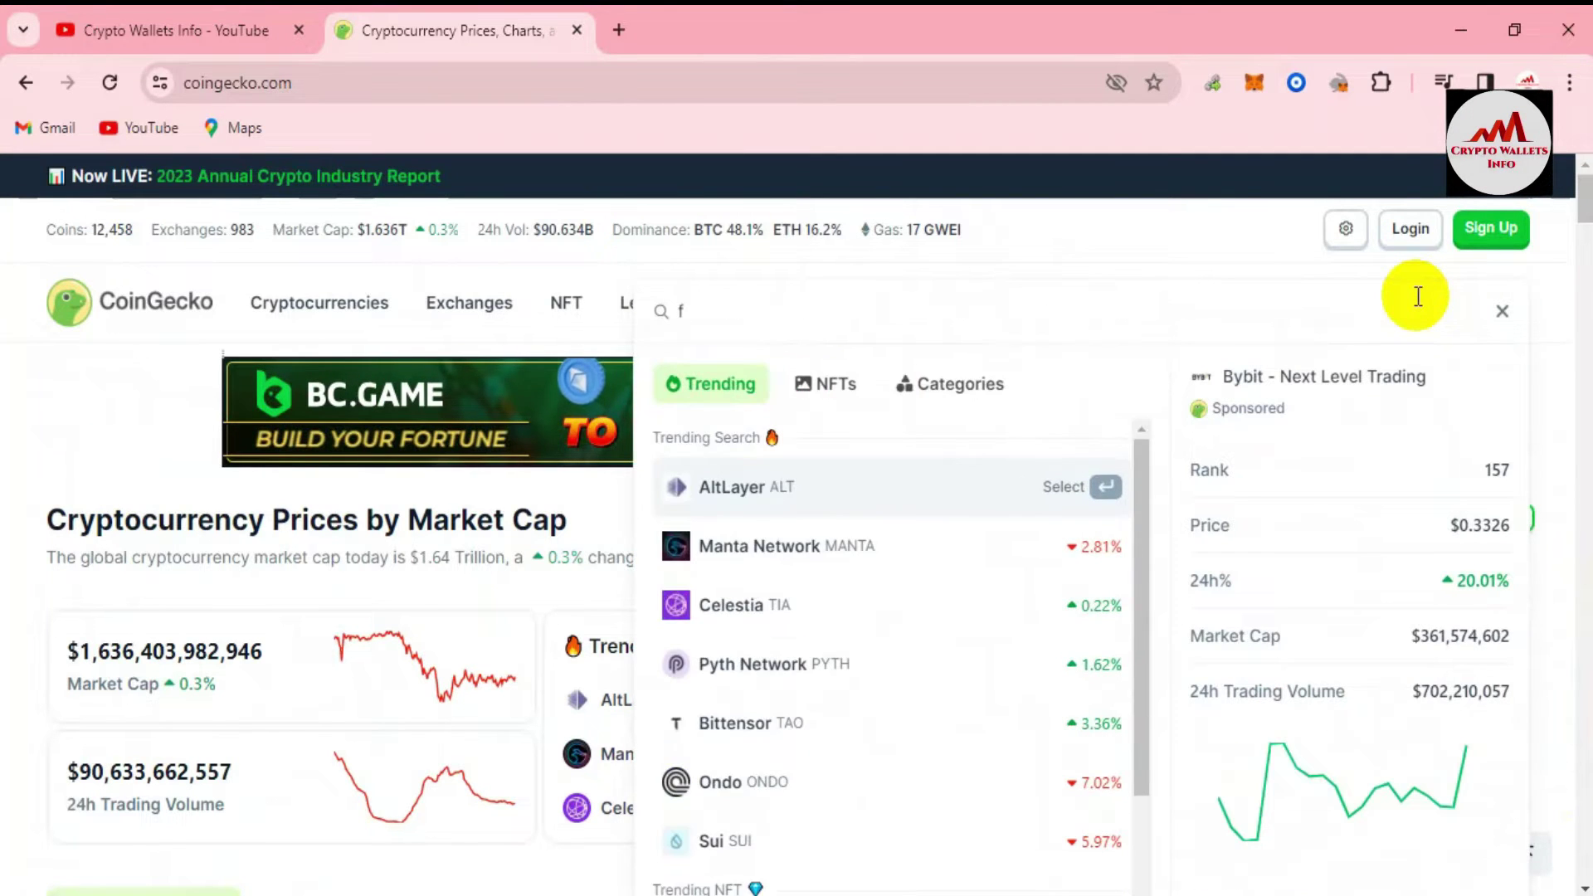
type("flo")
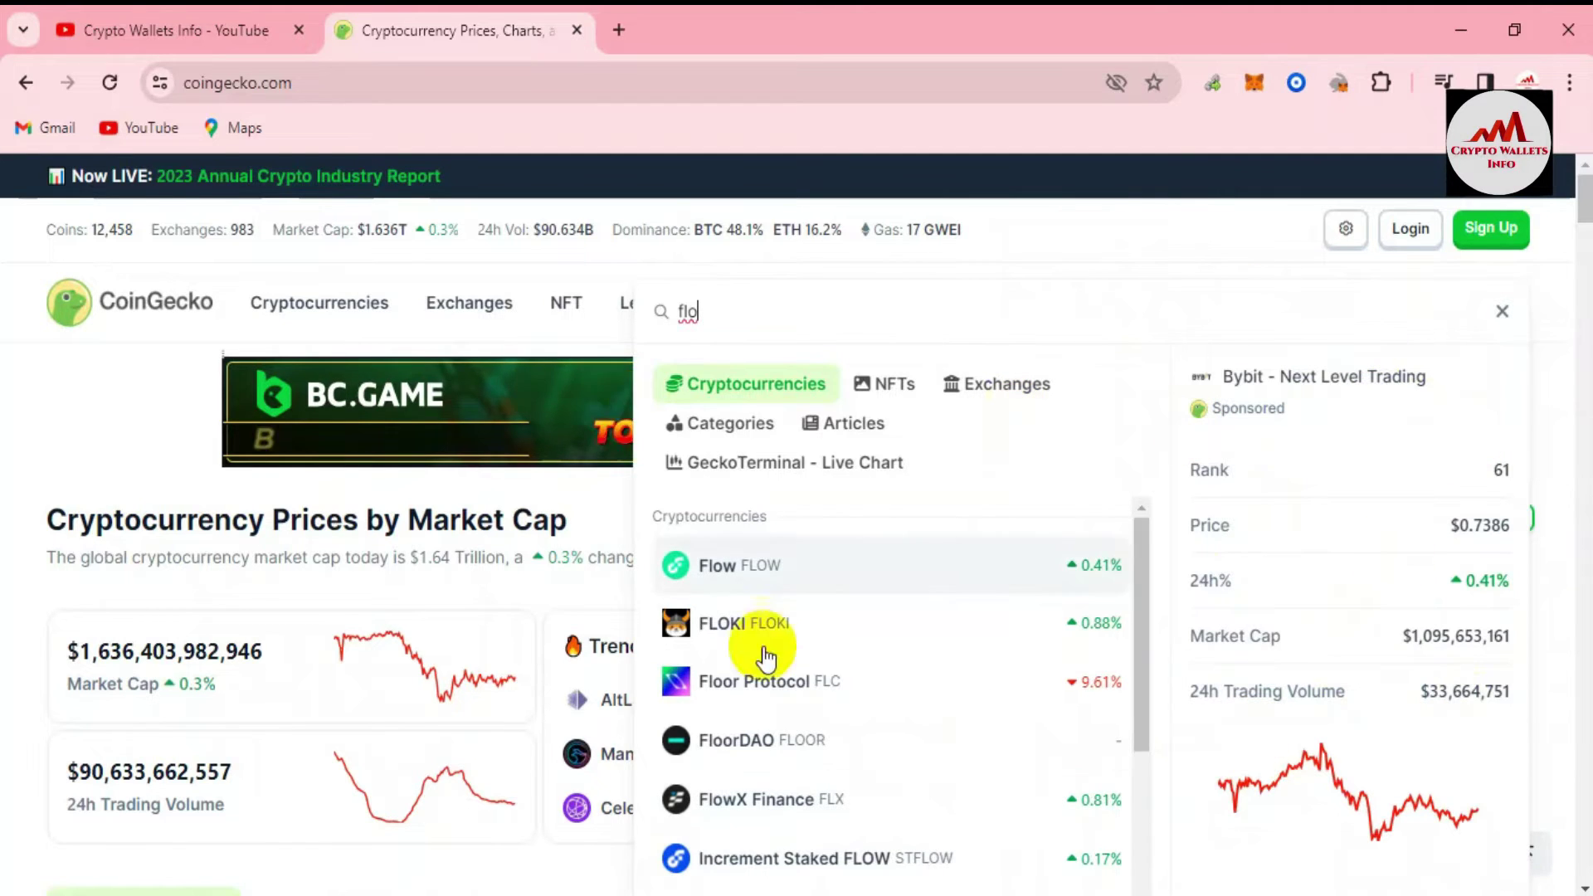
left_click(828, 622)
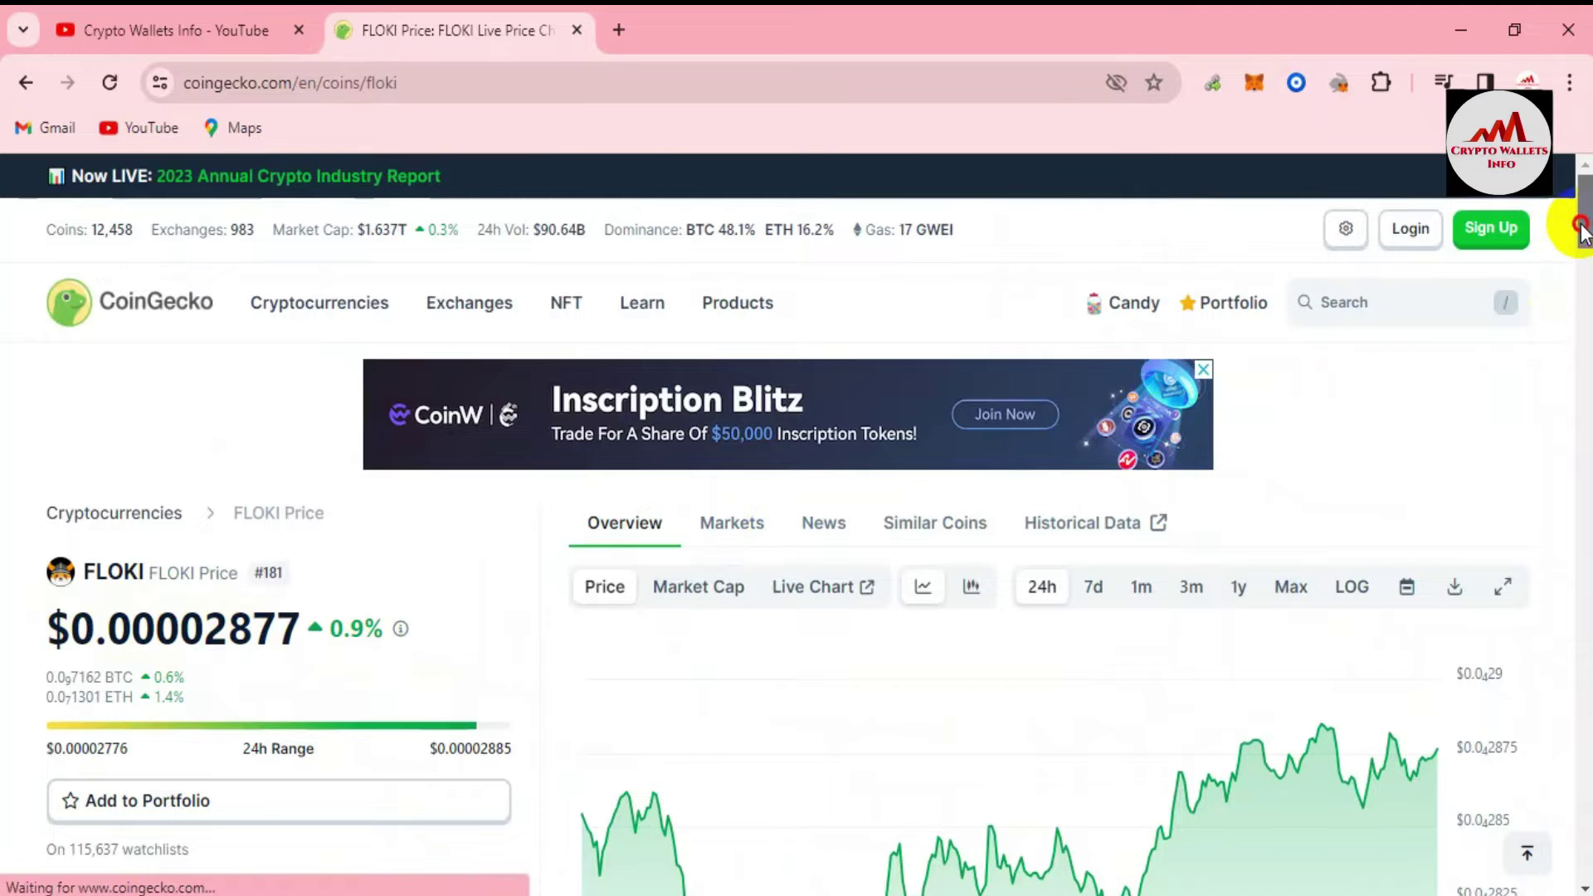
Step: Show FLOKI's all-time price chart and scroll through its stats
left_click_drag(1581, 232, 1586, 242)
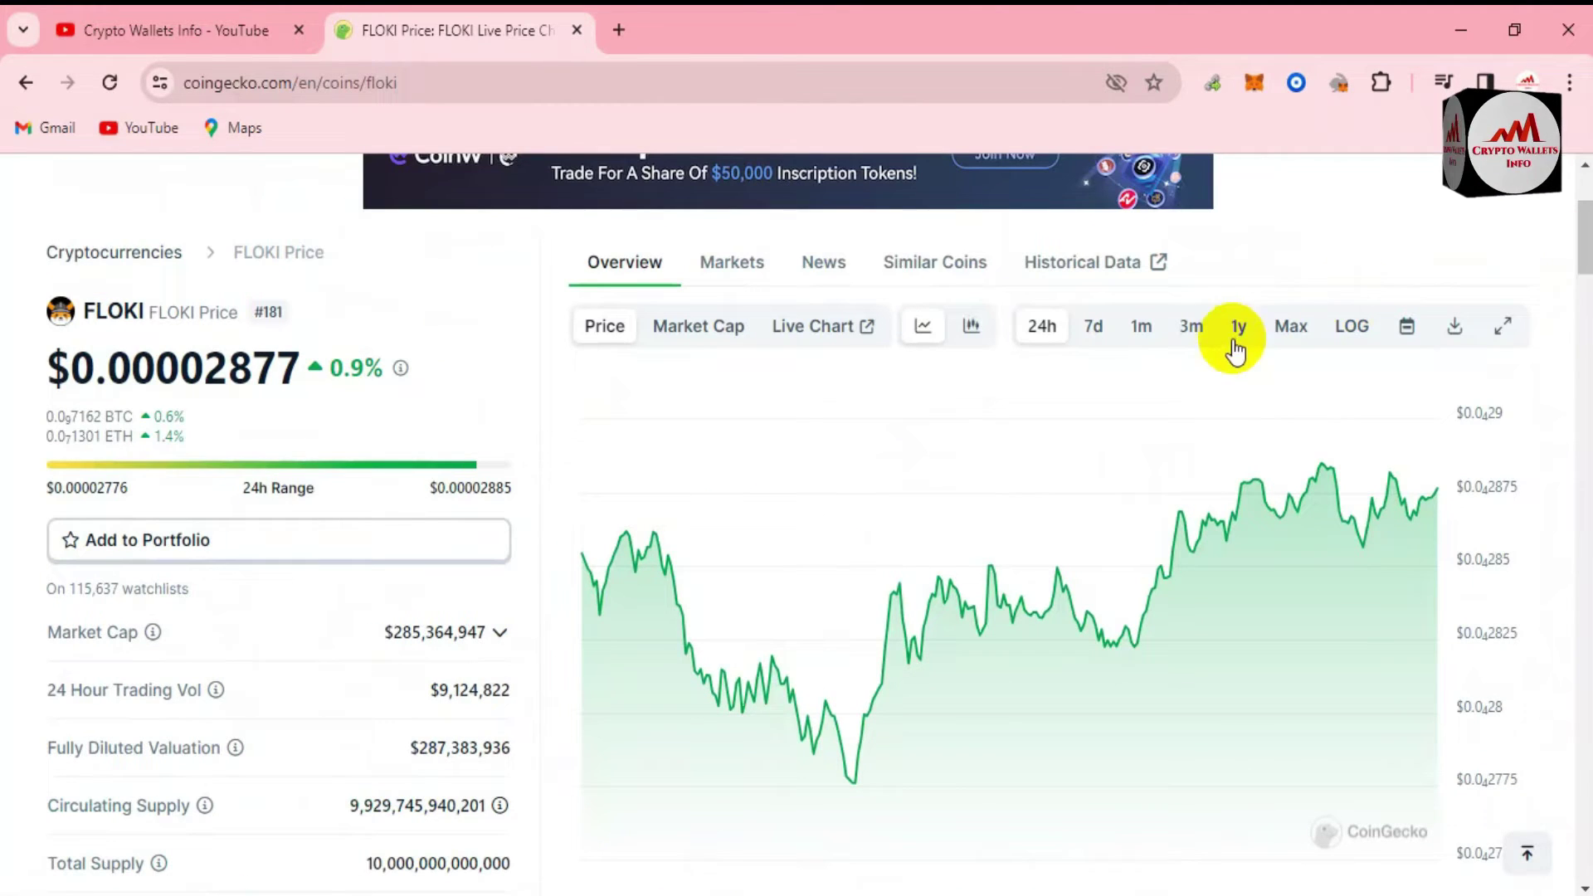
left_click(1287, 332)
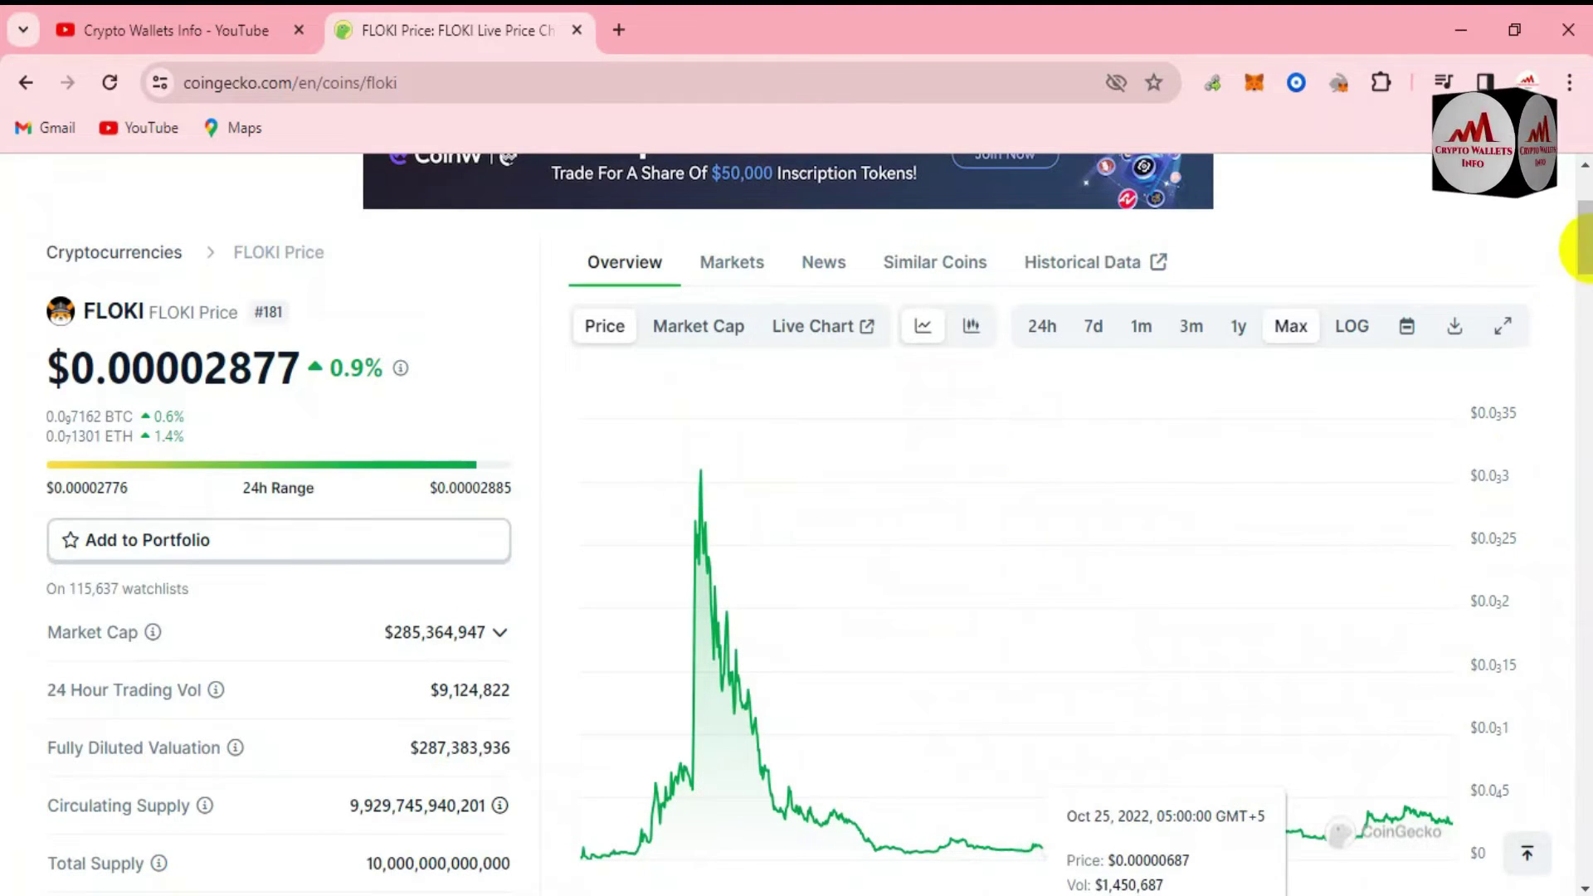
scroll(1587, 248, "down", 15)
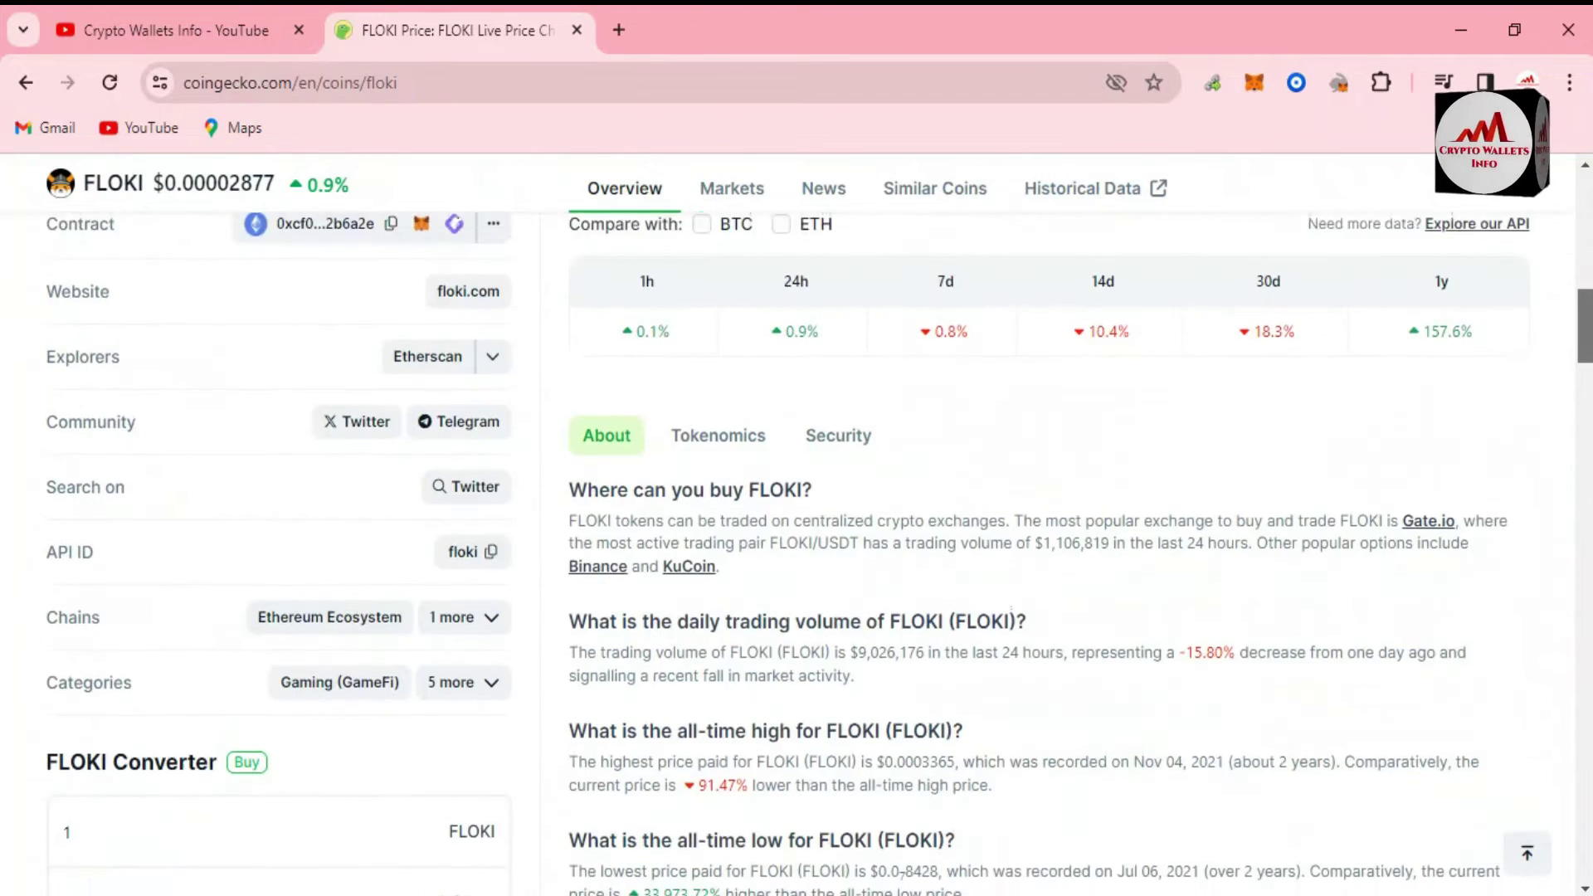
scroll(1587, 248, "up", 15)
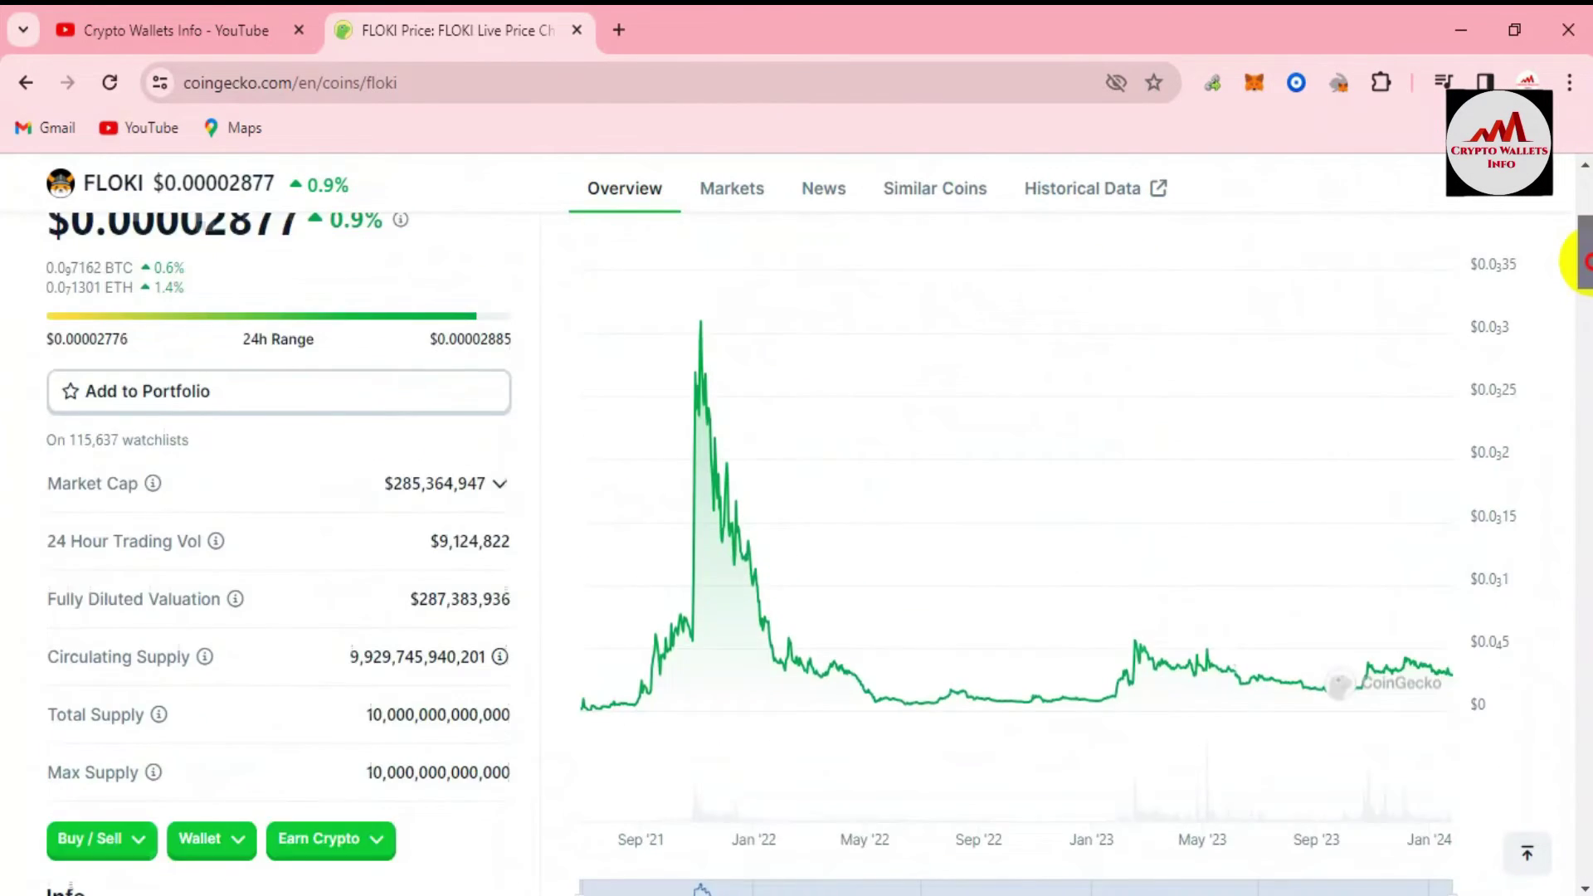
scroll(1587, 247, "down", 7)
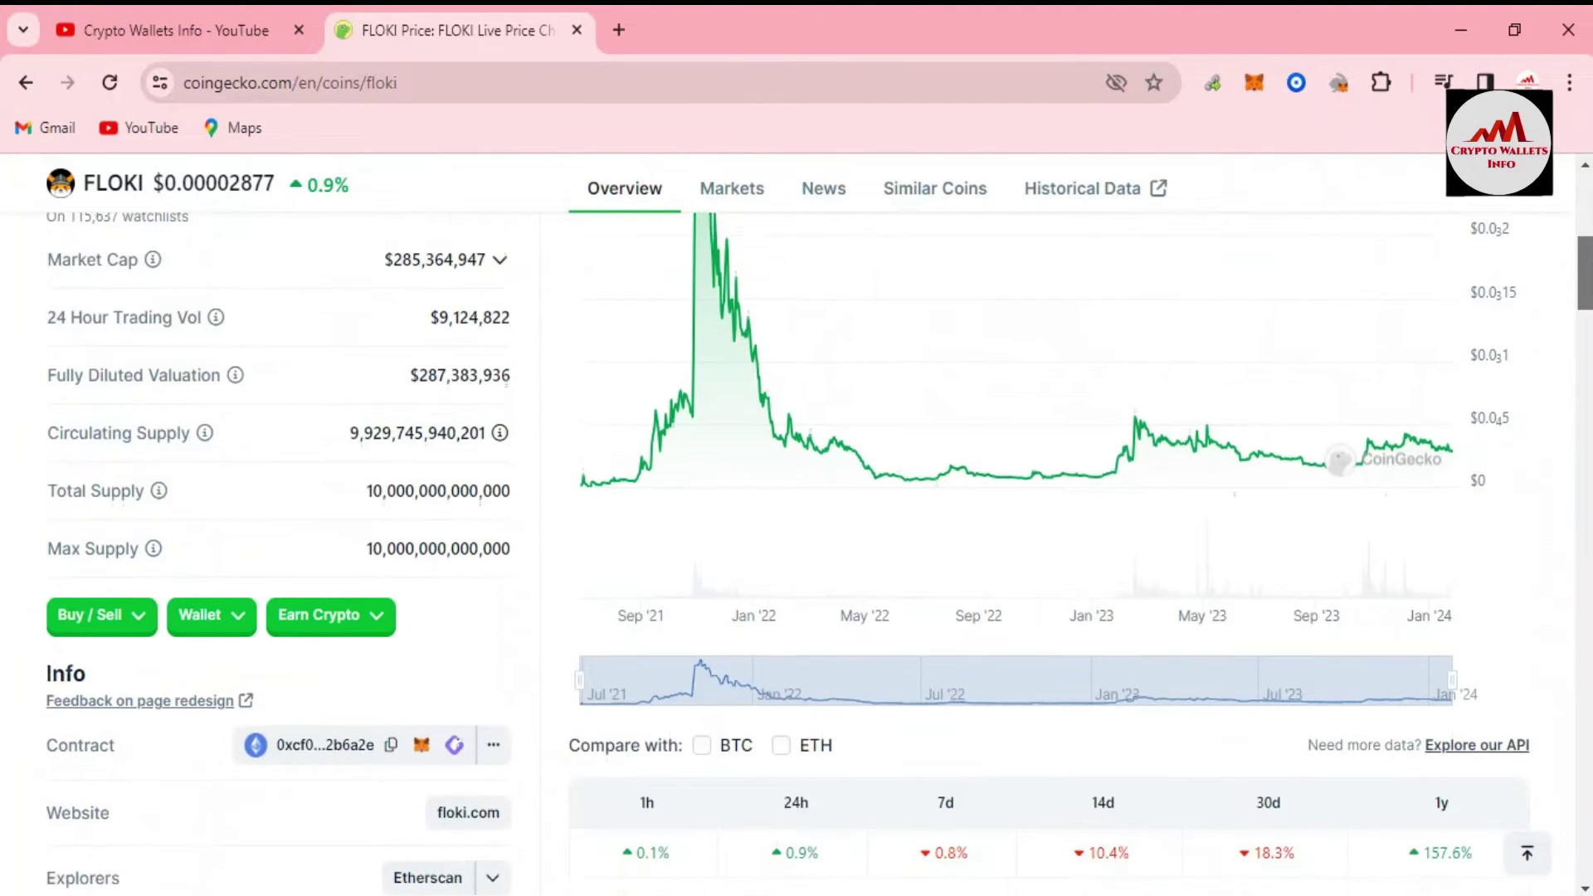
scroll(819, 553, "down", 3)
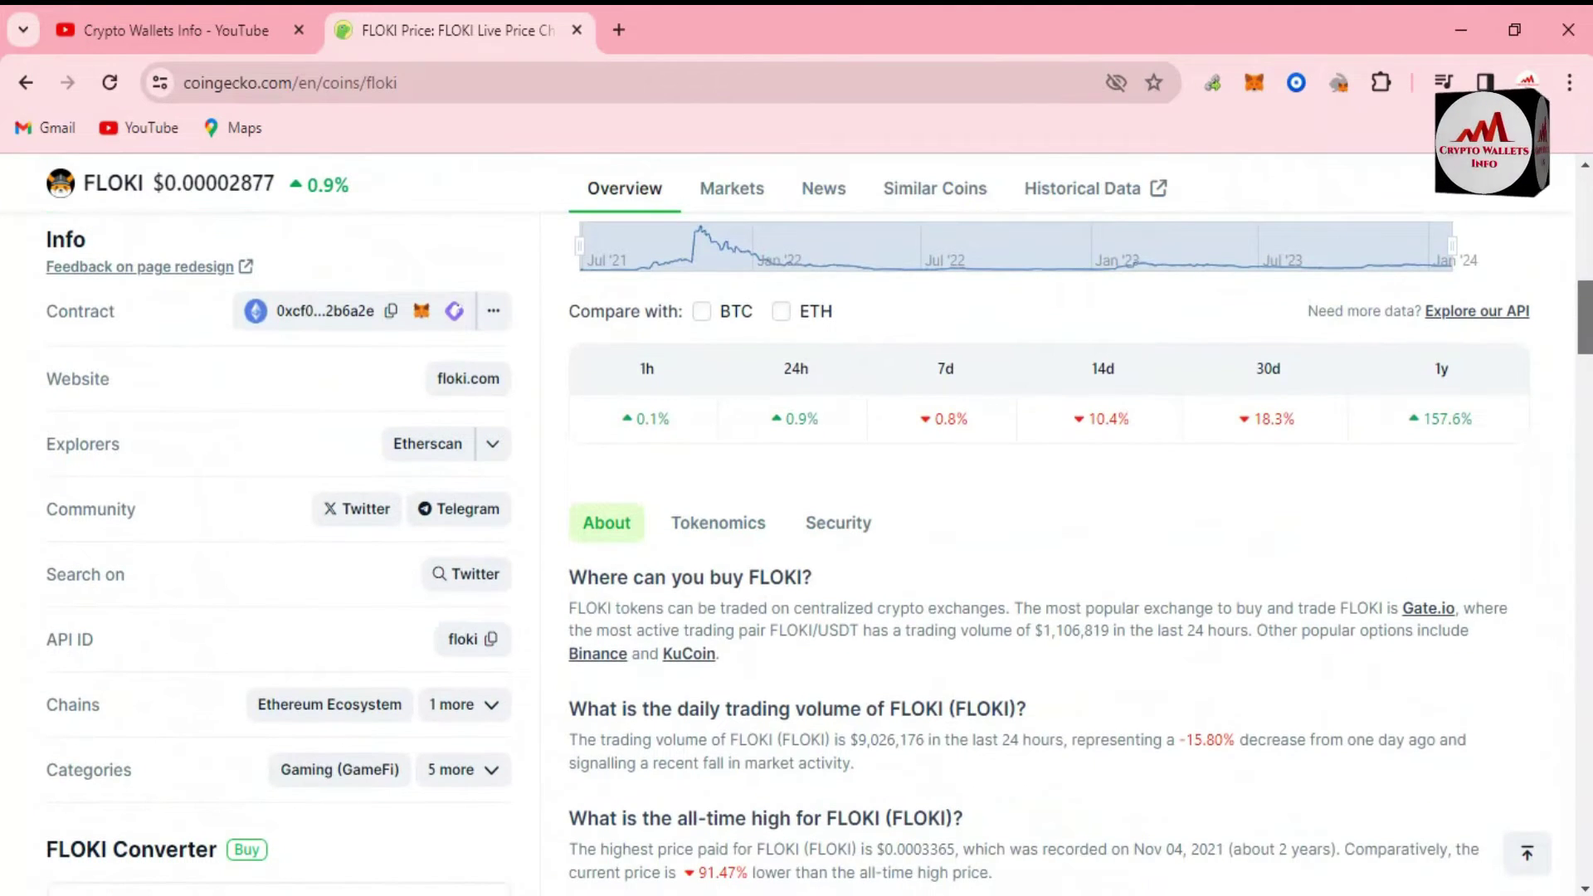
scroll(819, 553, "down", 1)
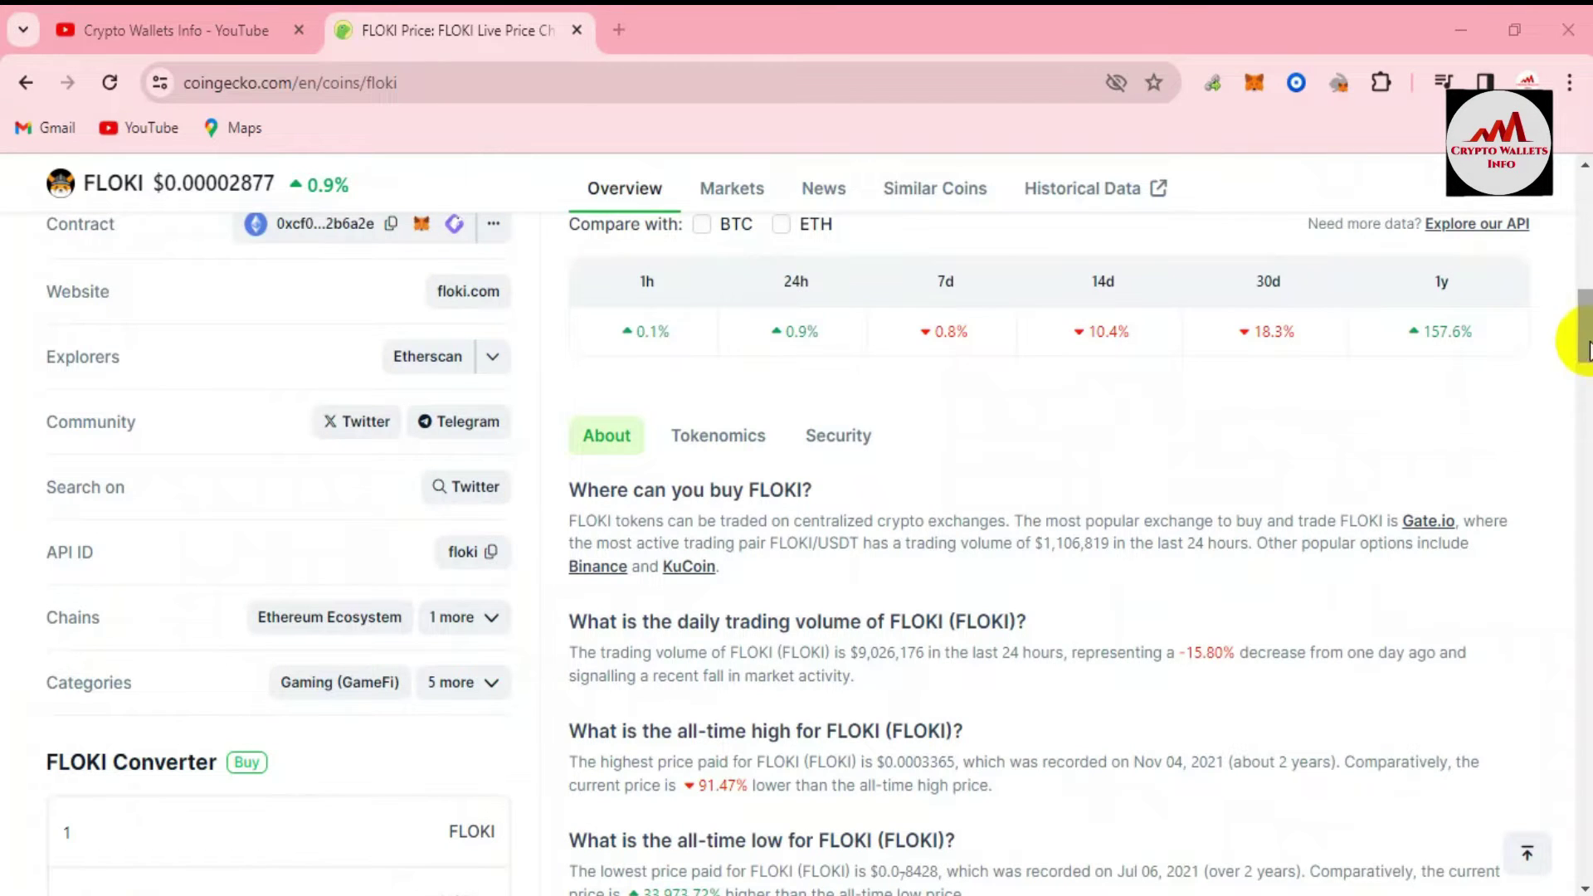
Step: Highlight FLOKI's all-time high price and scroll down to the Markets table
left_click_drag(1586, 348, 1586, 410)
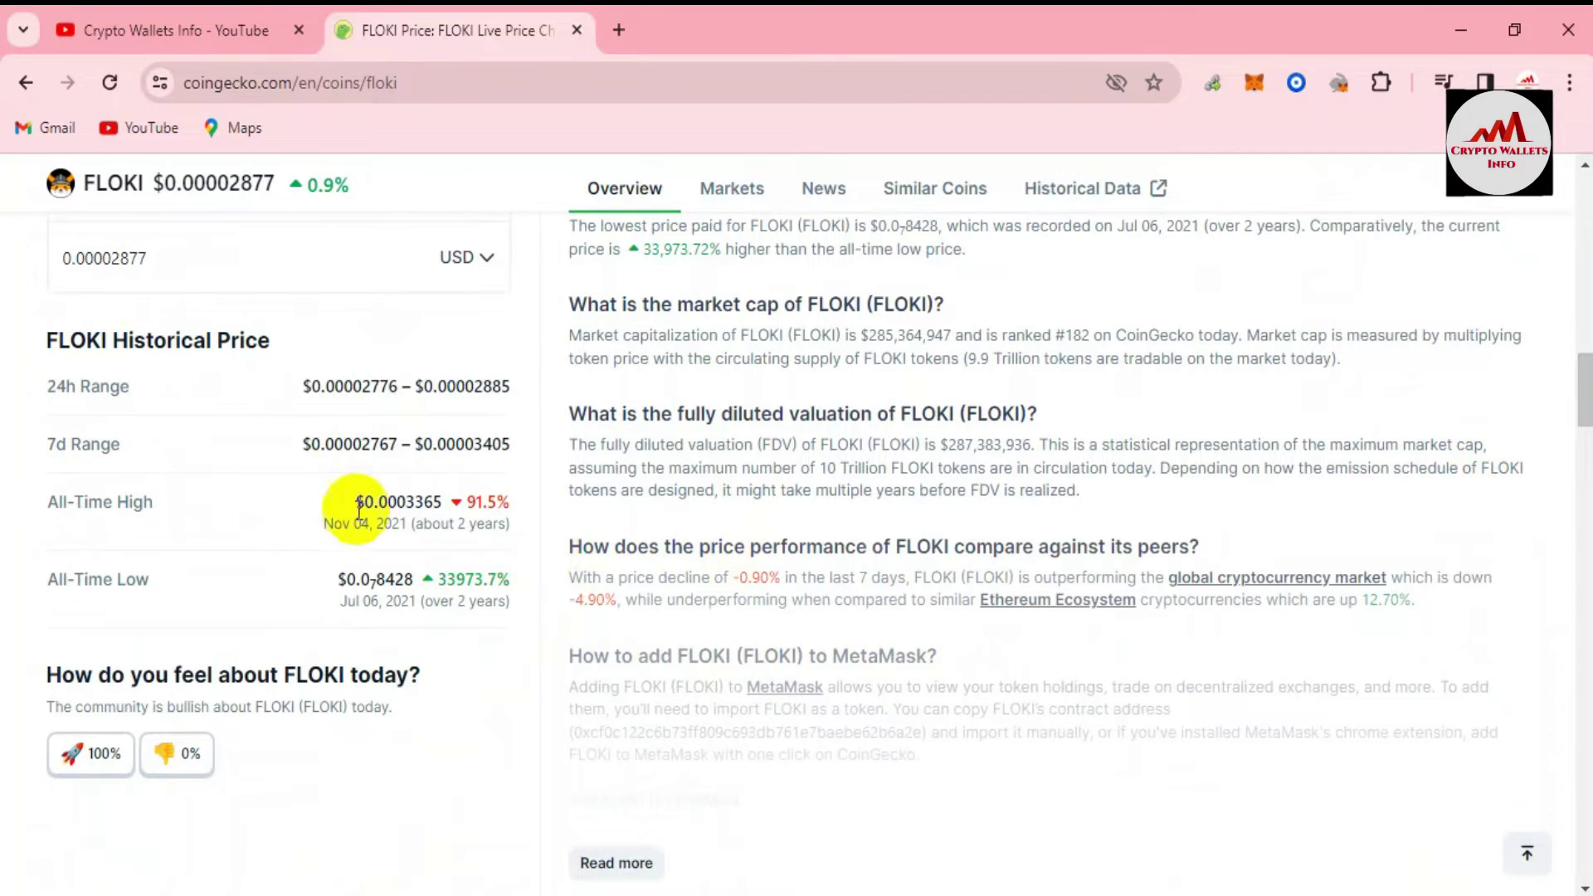
left_click_drag(351, 504, 435, 505)
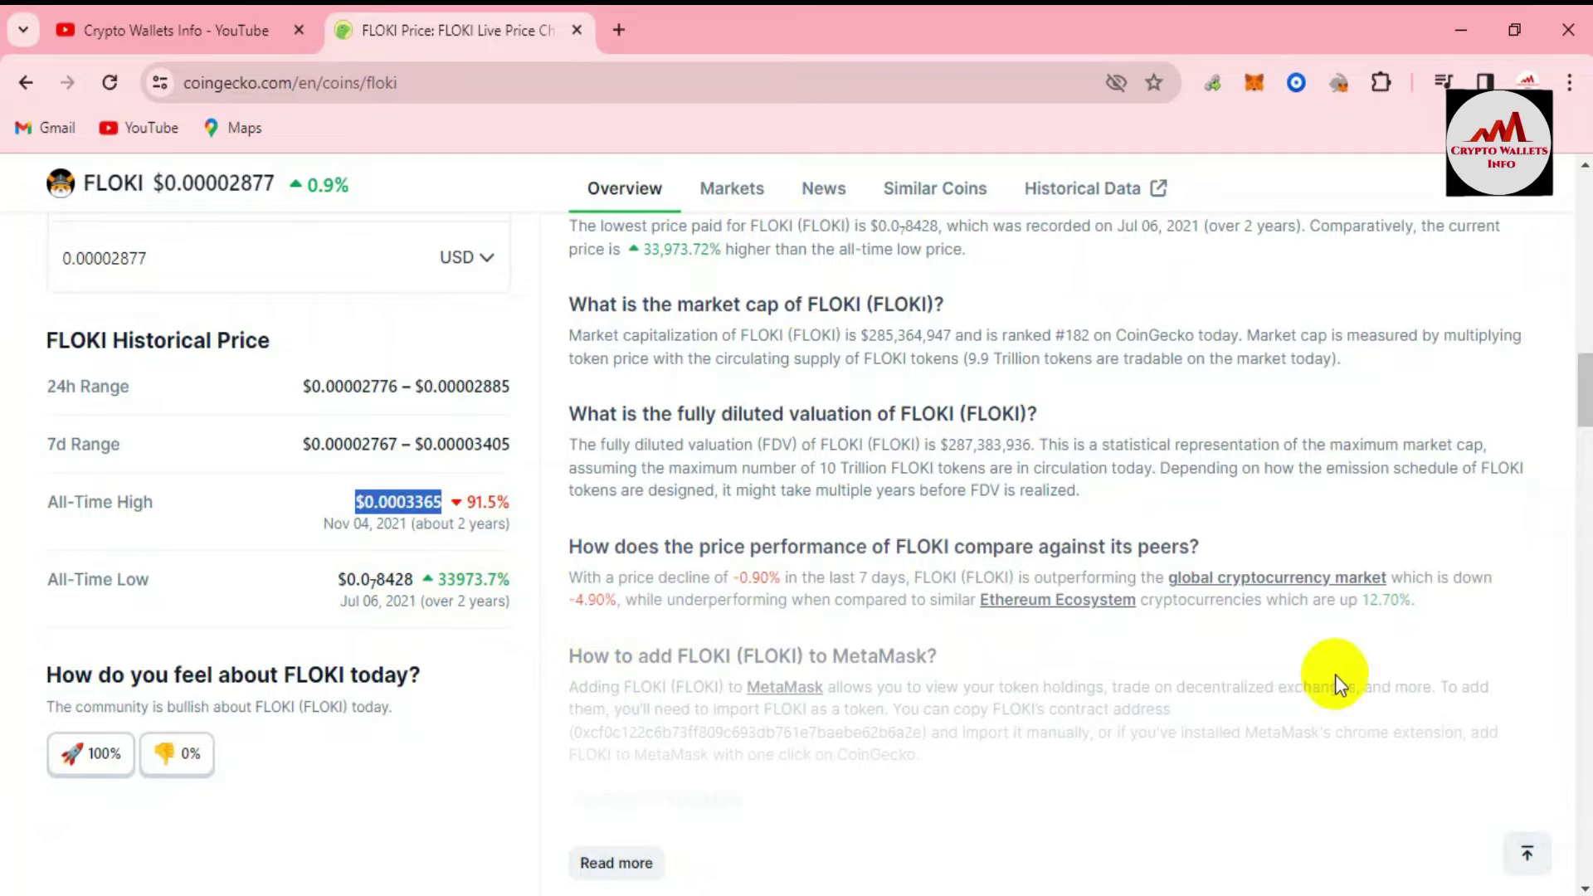
scroll(1584, 392, "down", 10)
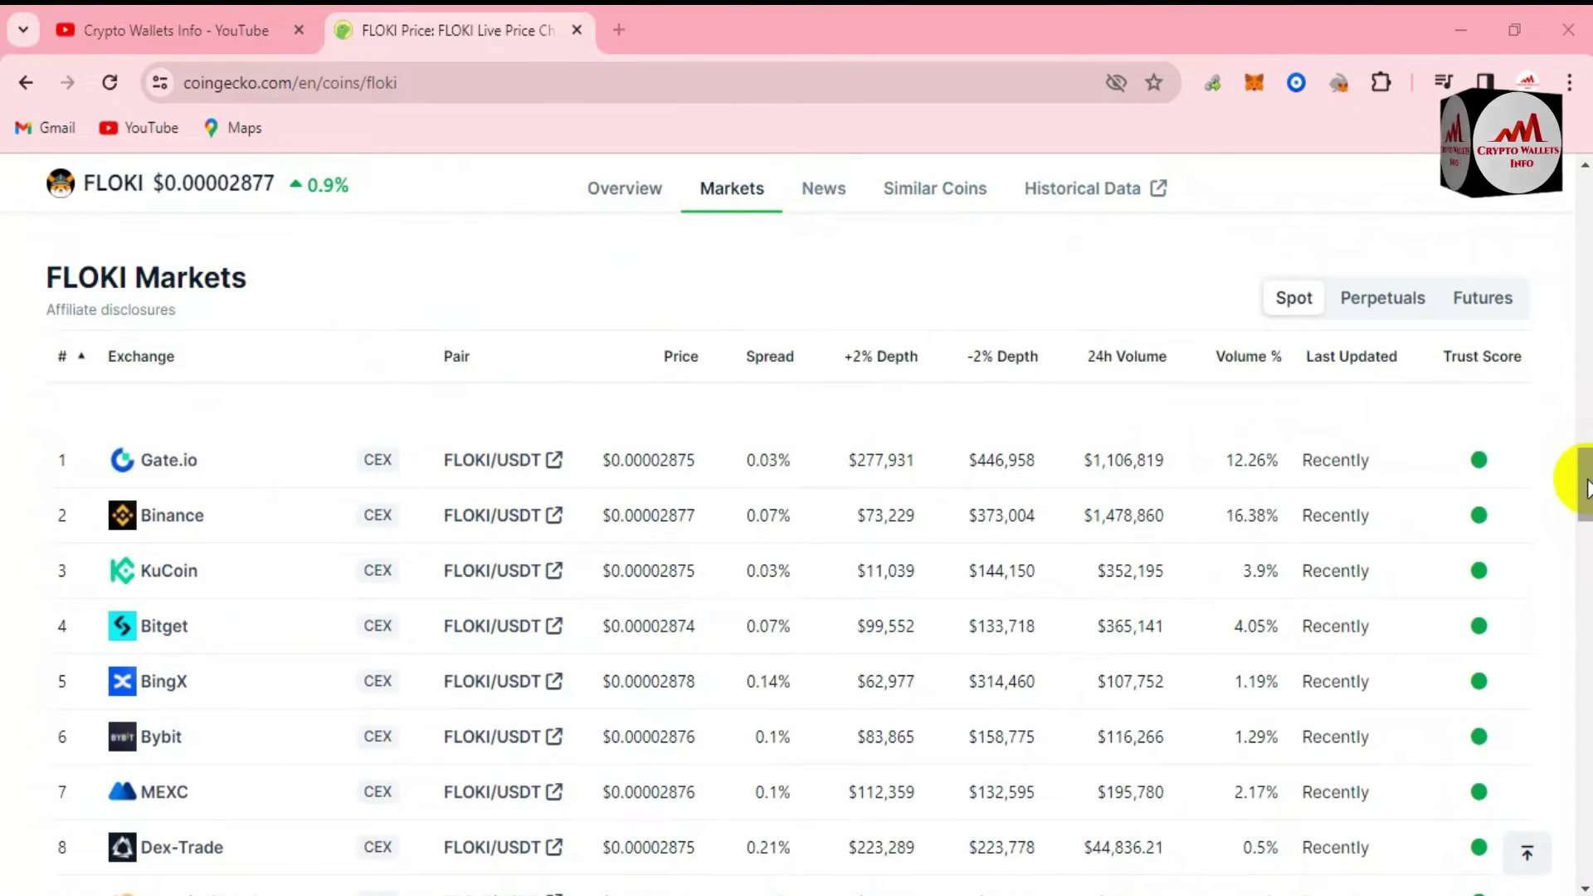
left_click_drag(1587, 481, 1587, 498)
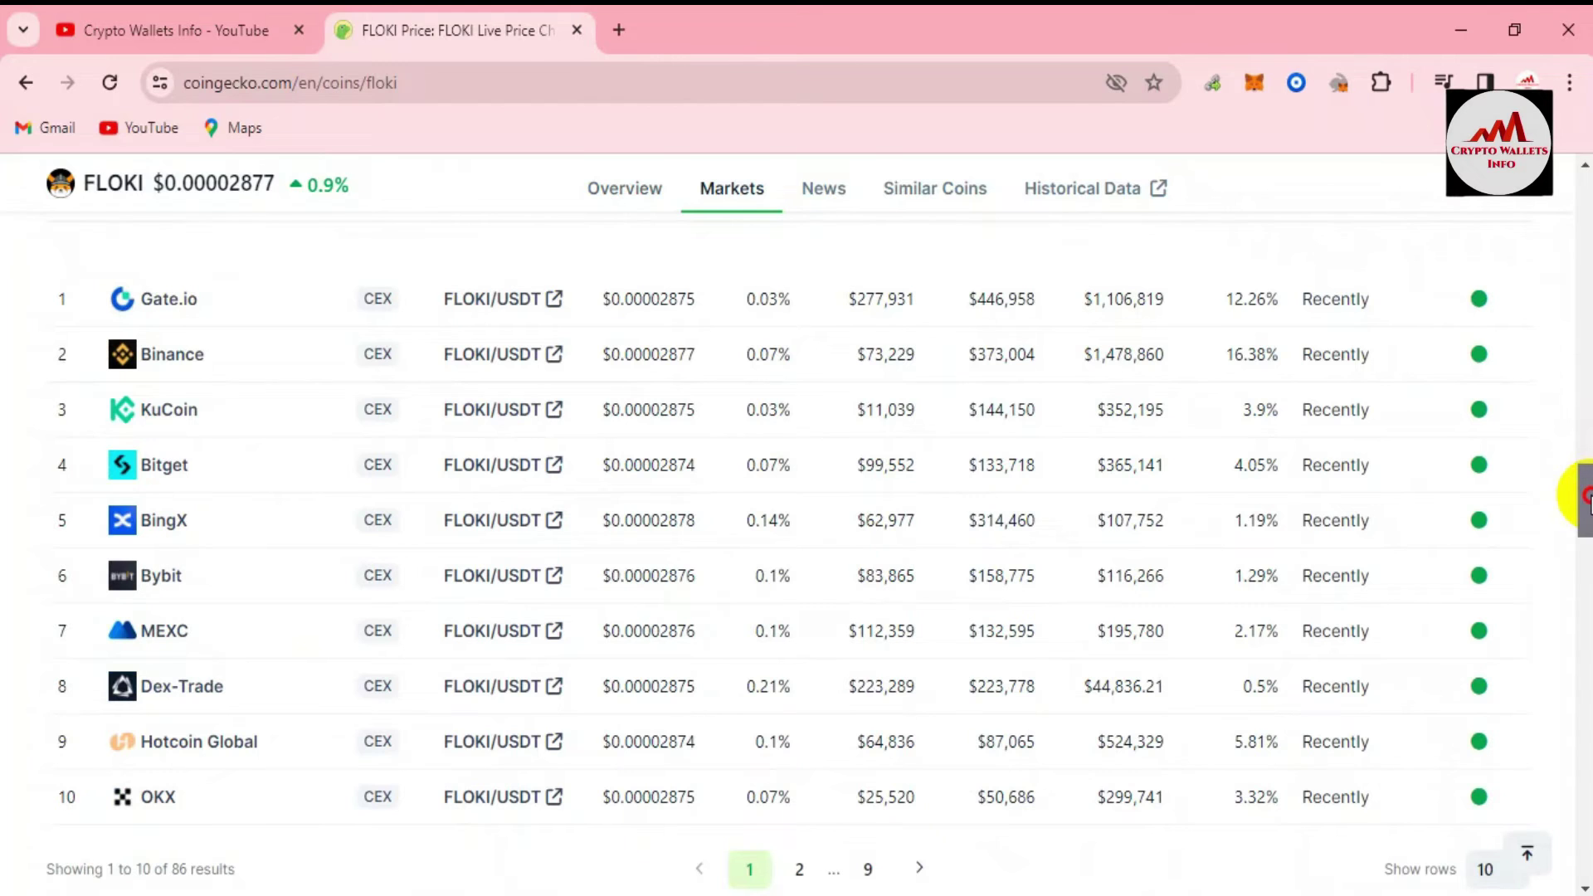
left_click_drag(1587, 496, 1581, 248)
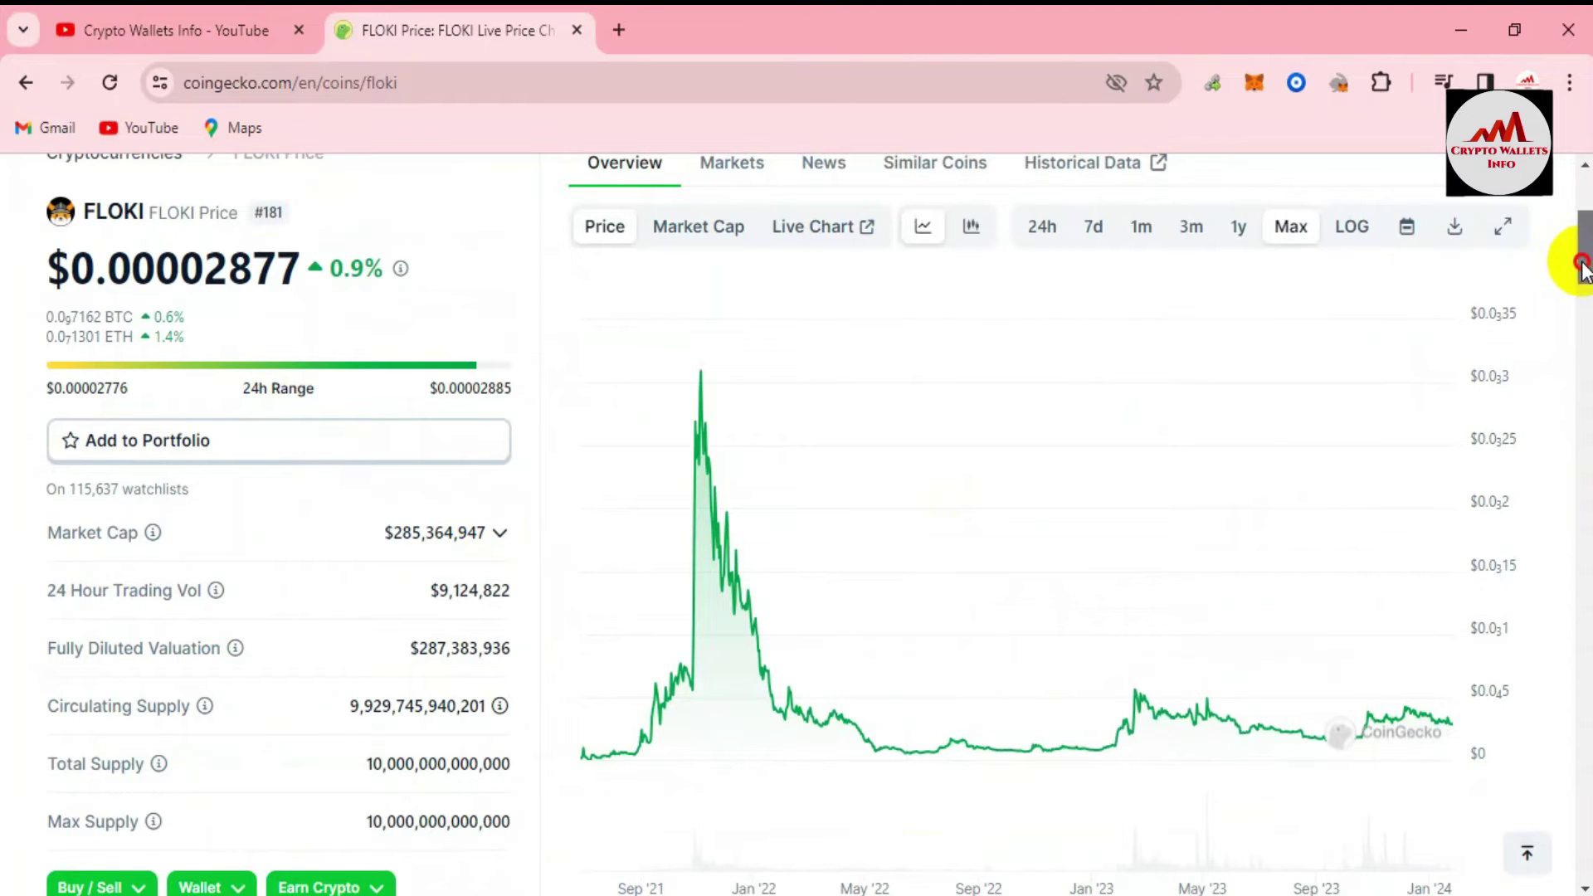
left_click_drag(1585, 249, 1584, 320)
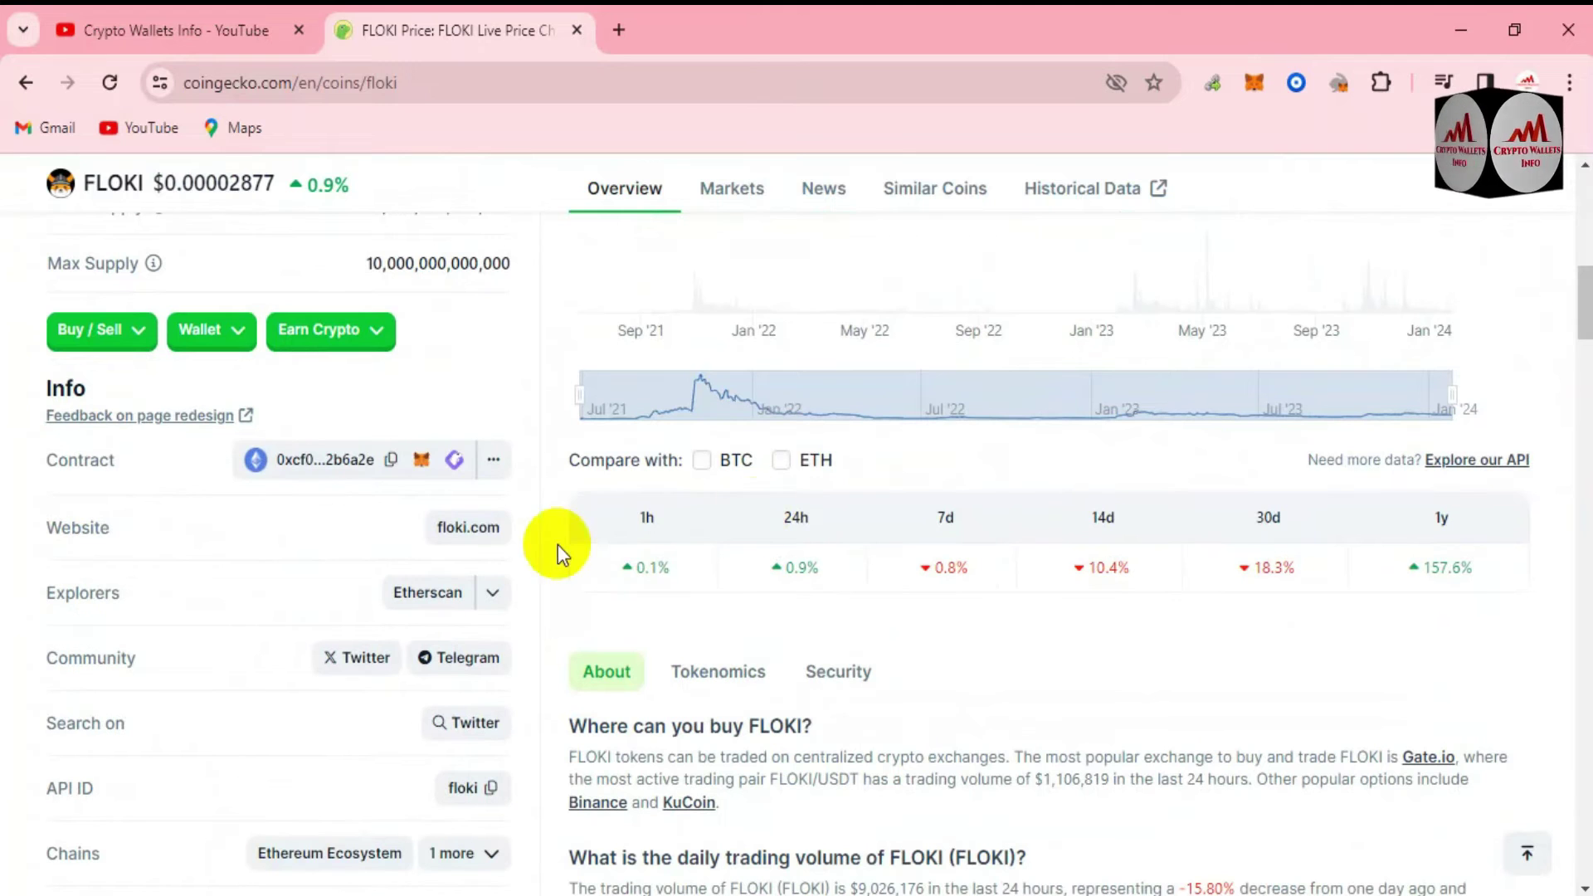
Step: Open floki.com, browse it, and go via Ecosystem to the Staking section (76.6 M+ staked, 1.7 M+ users)
left_click(468, 536)
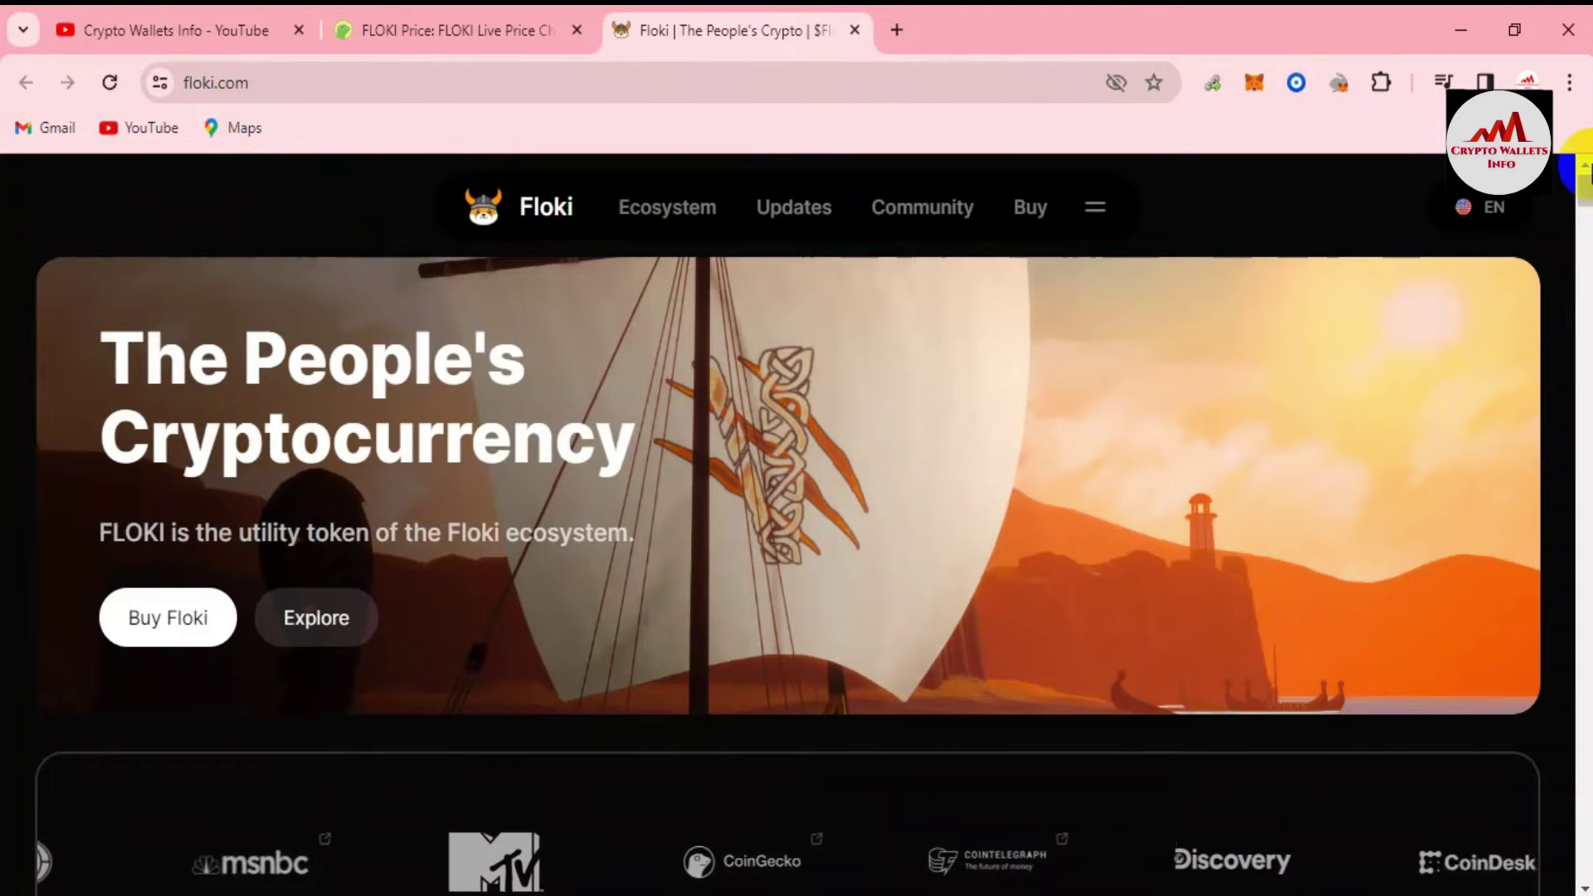
left_click_drag(1585, 172, 1588, 208)
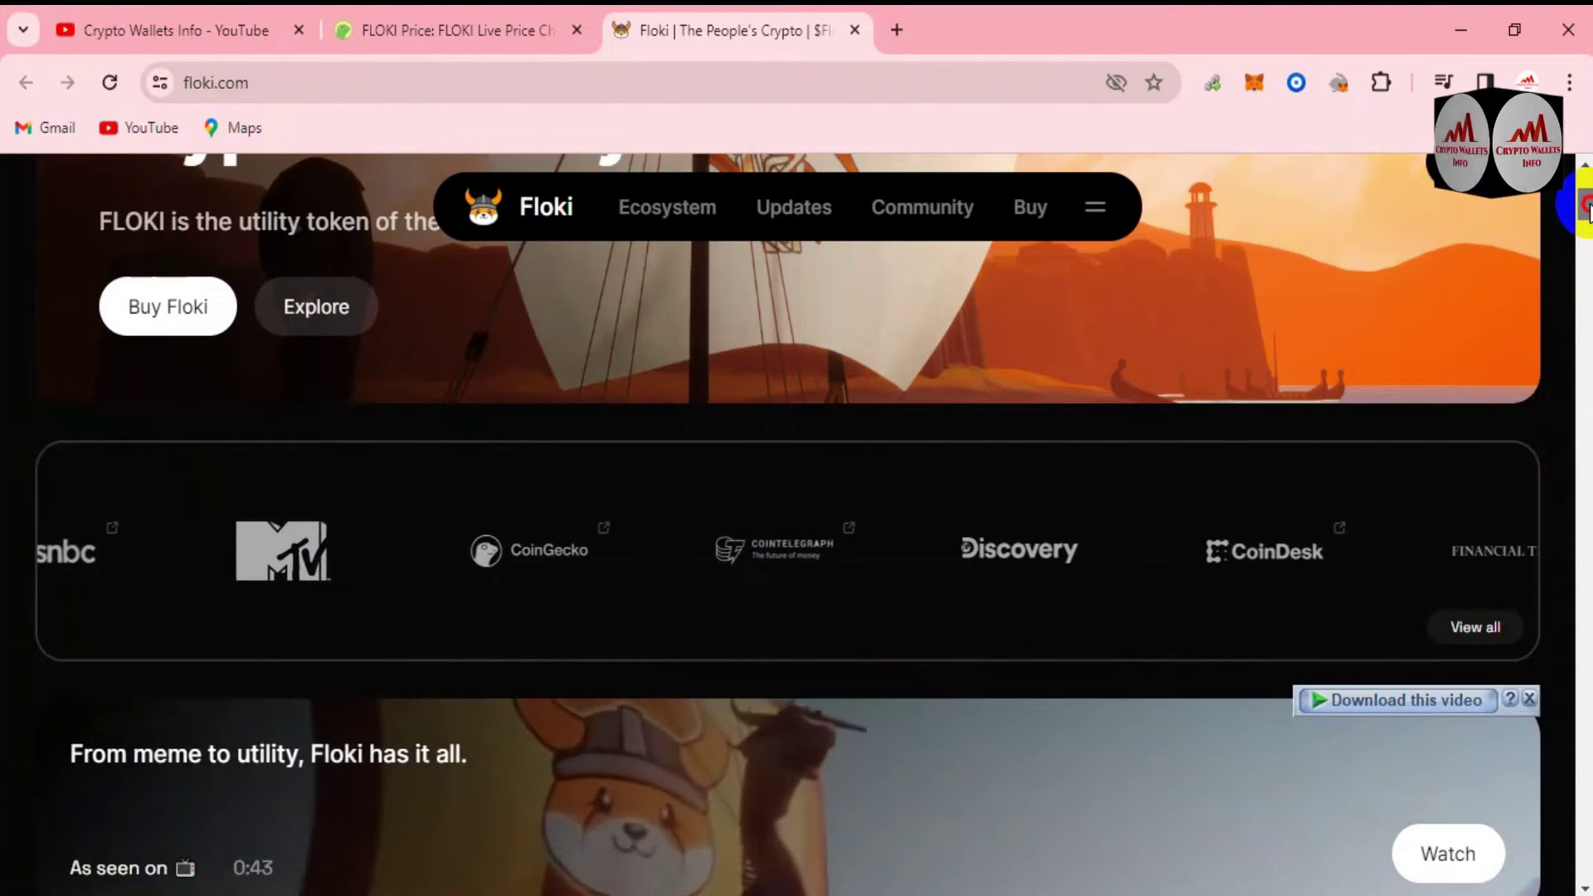
left_click_drag(1588, 208, 1587, 217)
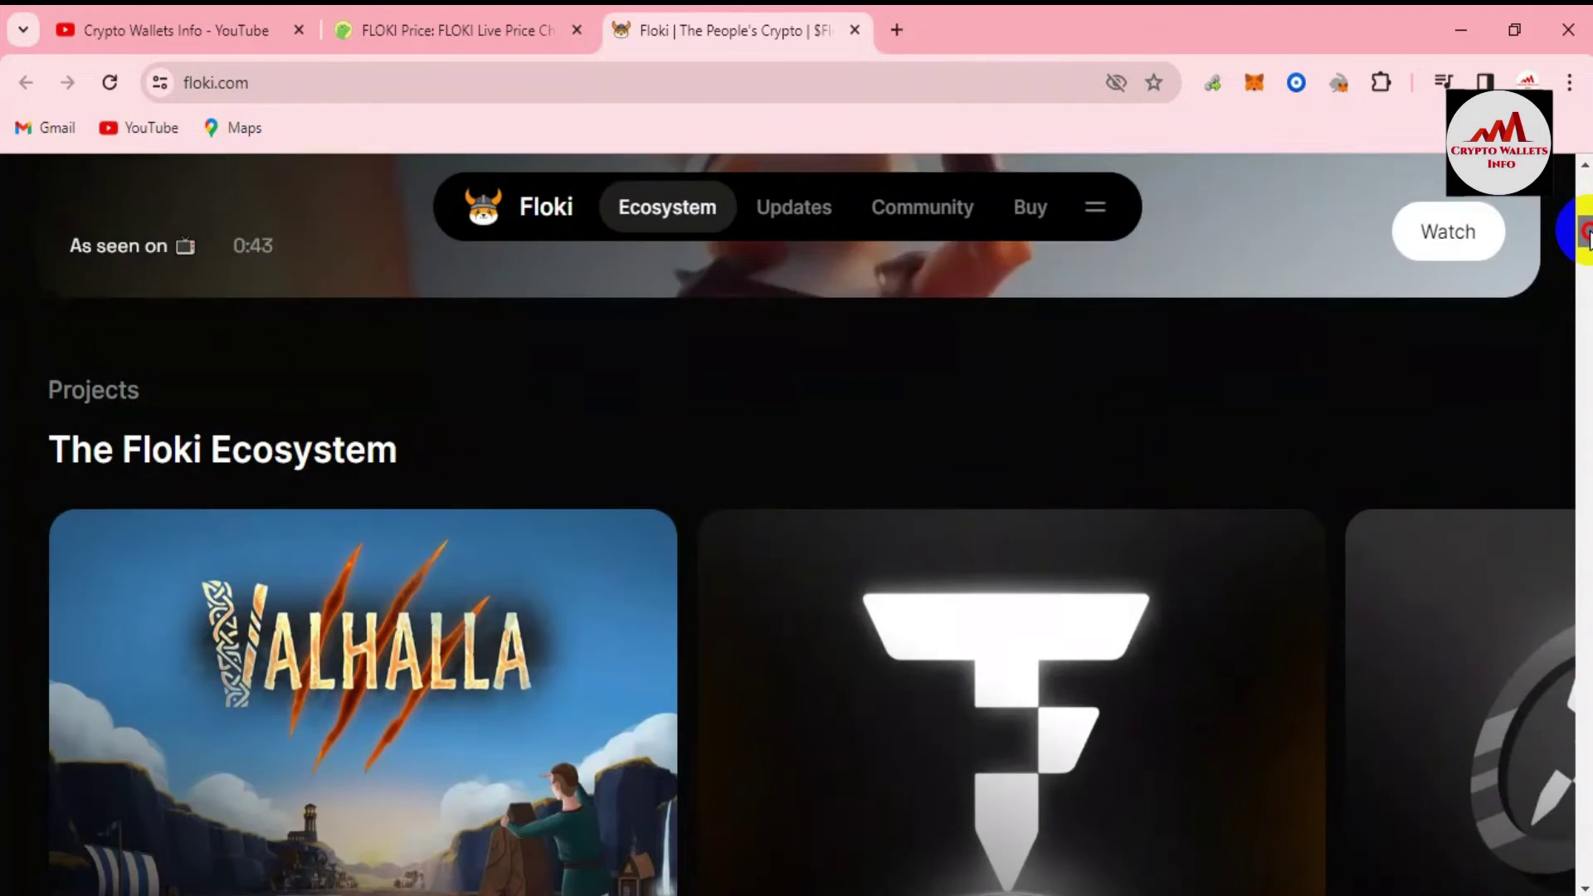
left_click_drag(1587, 217, 1588, 444)
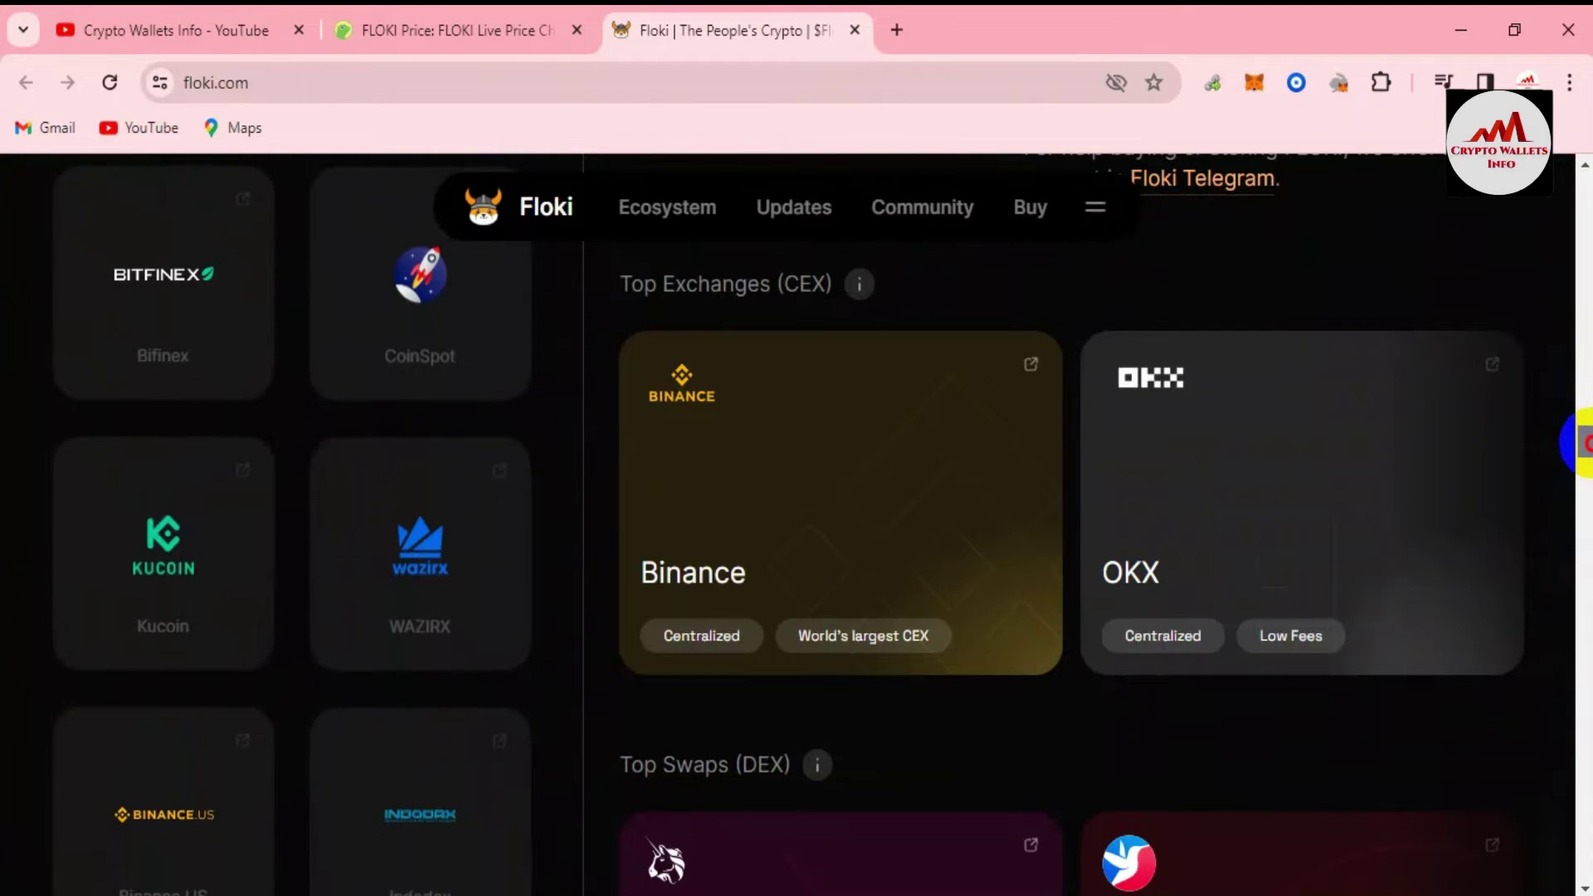
left_click_drag(1587, 444, 1476, 551)
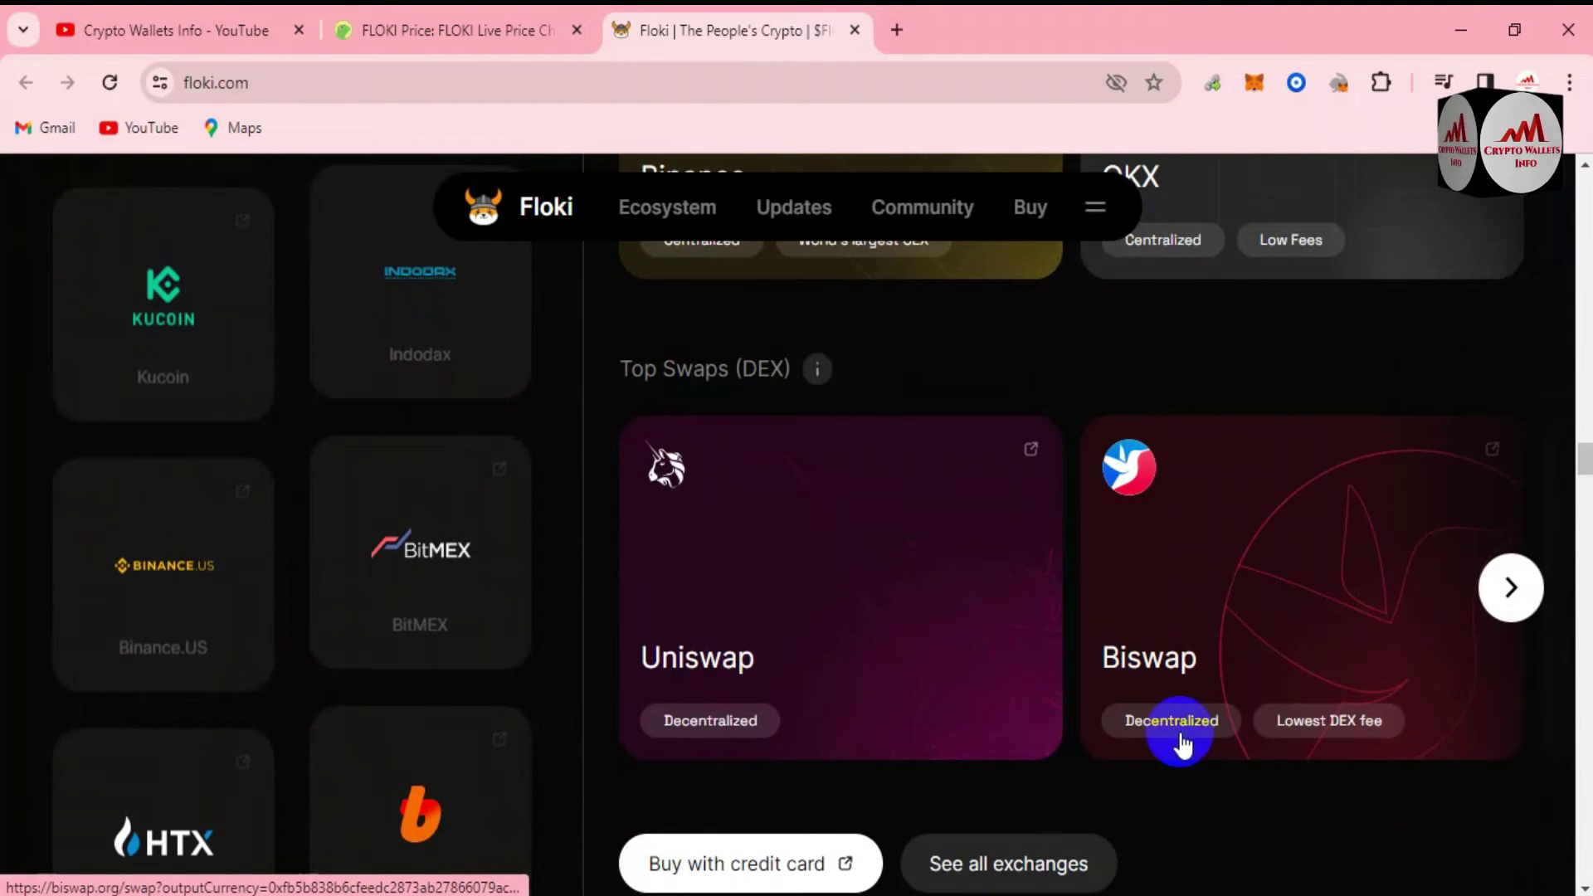
left_click_drag(1586, 454, 1585, 498)
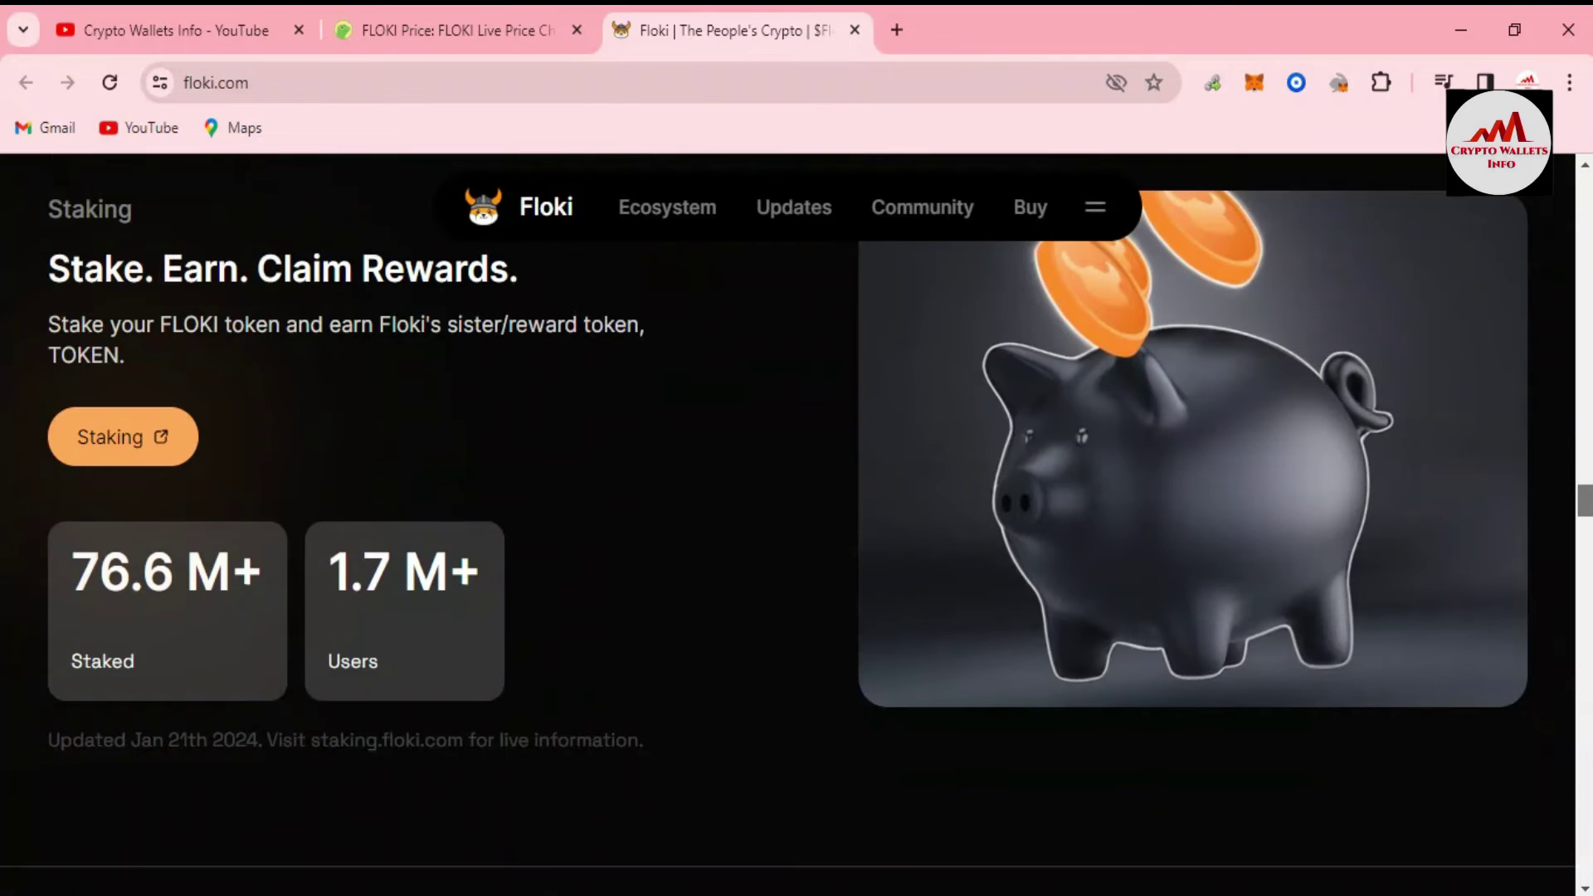
left_click(657, 217)
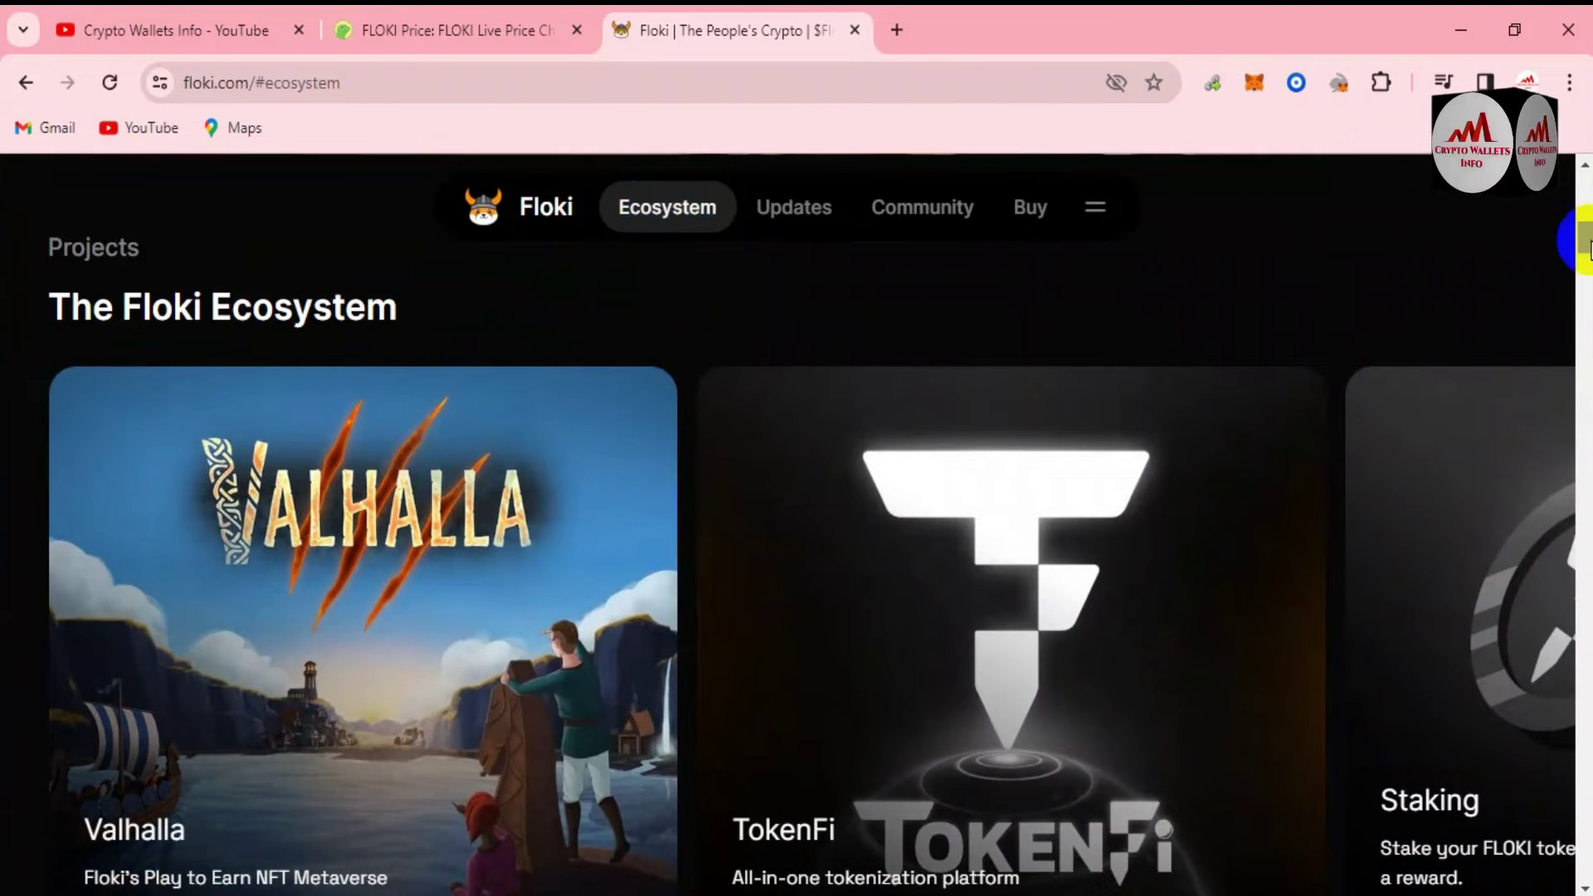
left_click_drag(1585, 249, 1581, 500)
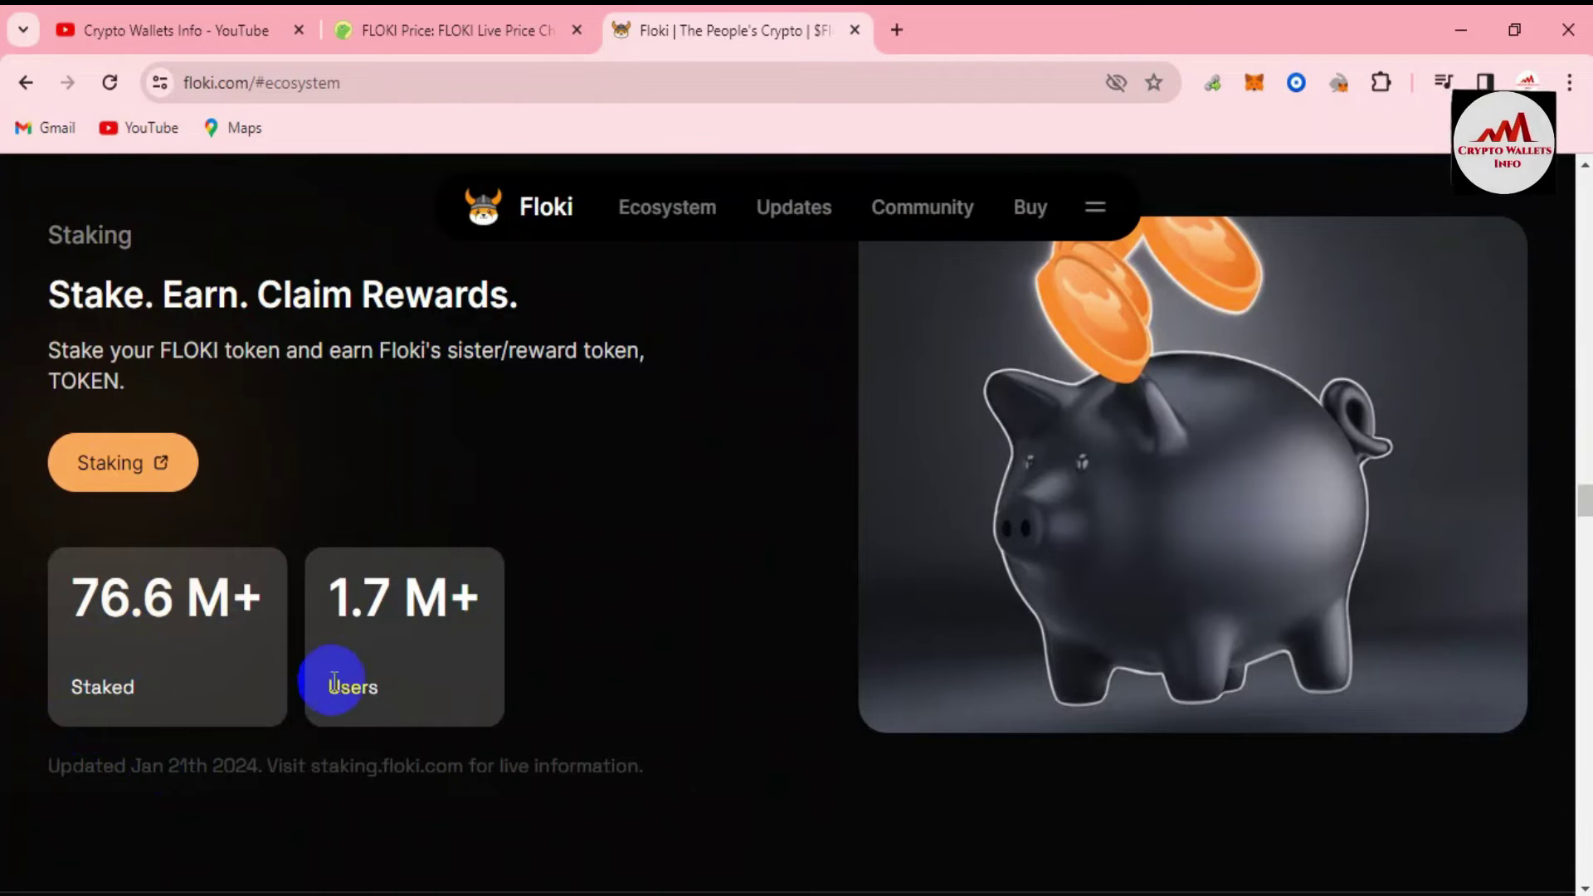
Step: Open staking.floki.com in a new tab and scroll over its Ethereum and BNB Chain APYs
left_click(133, 462)
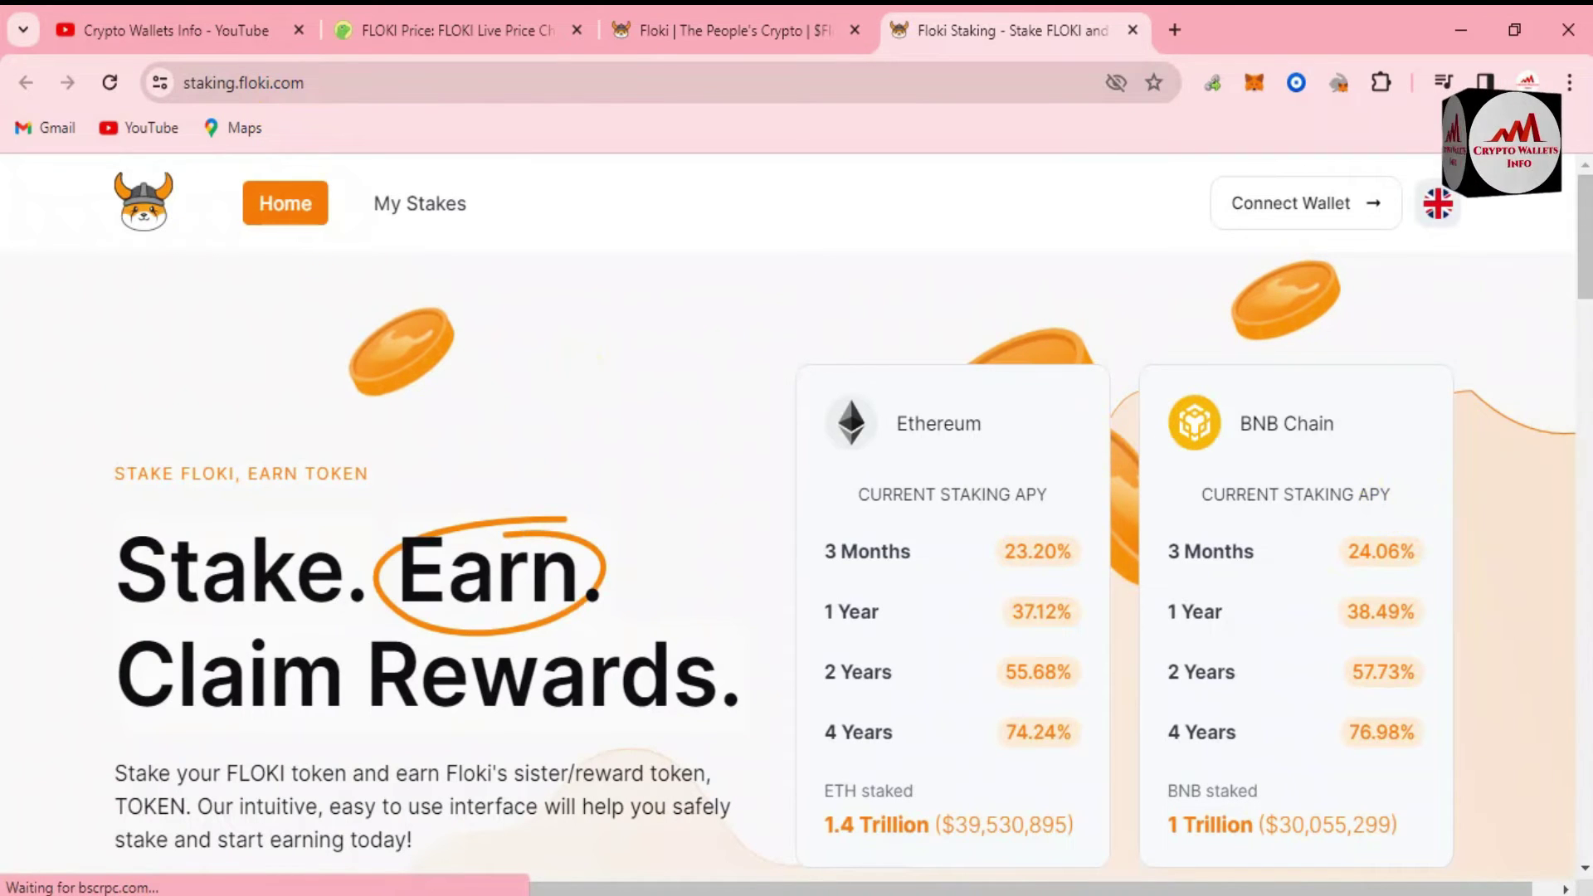
left_click_drag(1587, 241, 1581, 274)
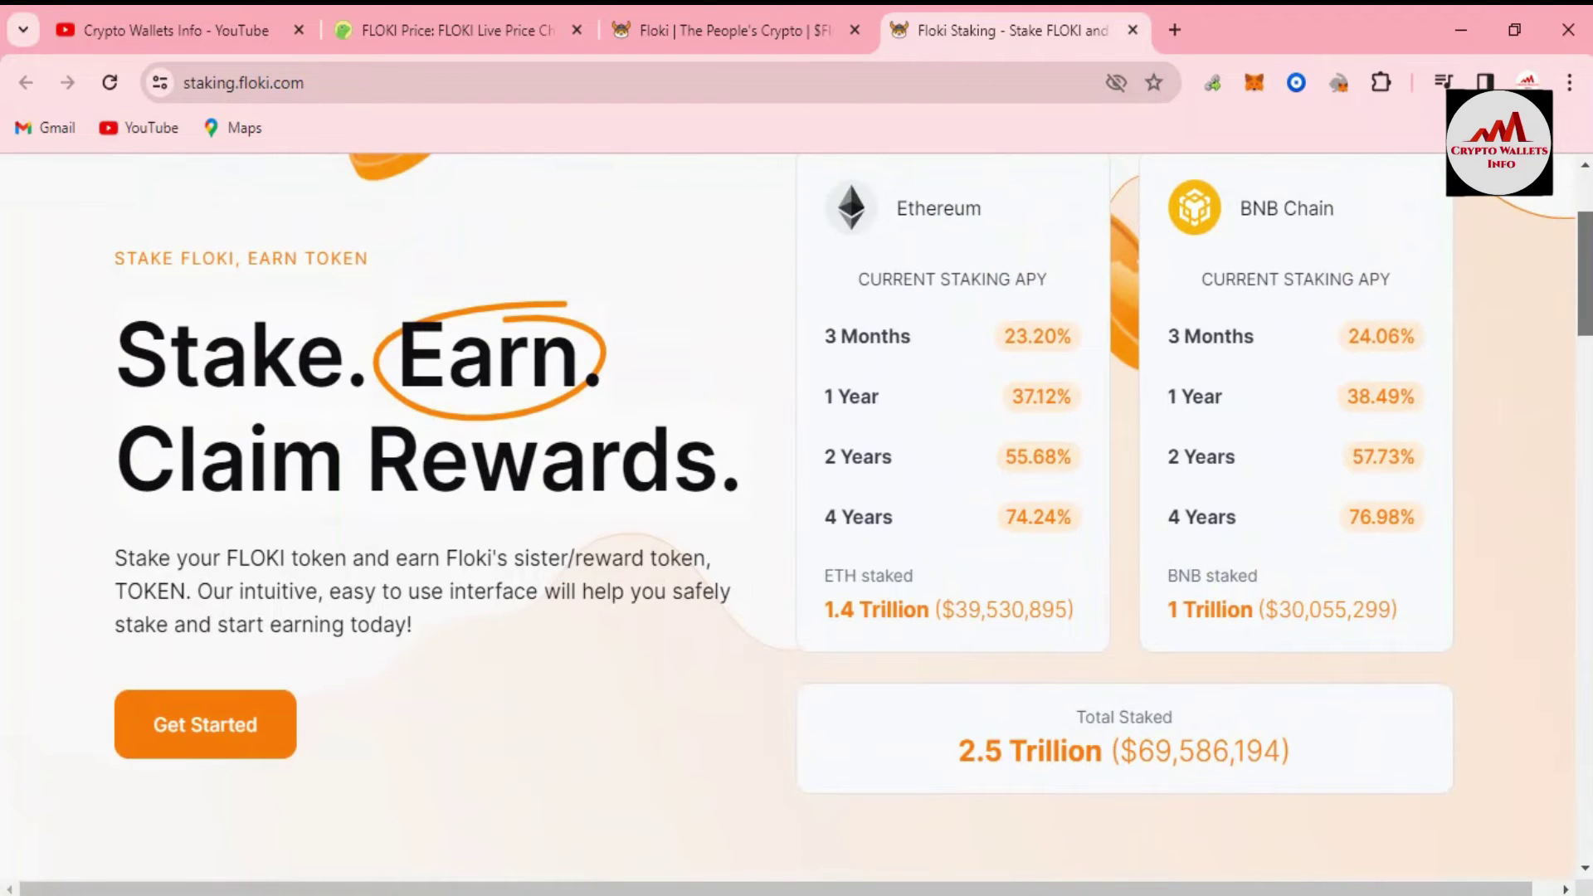
scroll(797, 498, "down", 5)
scroll(797, 498, "up", 8)
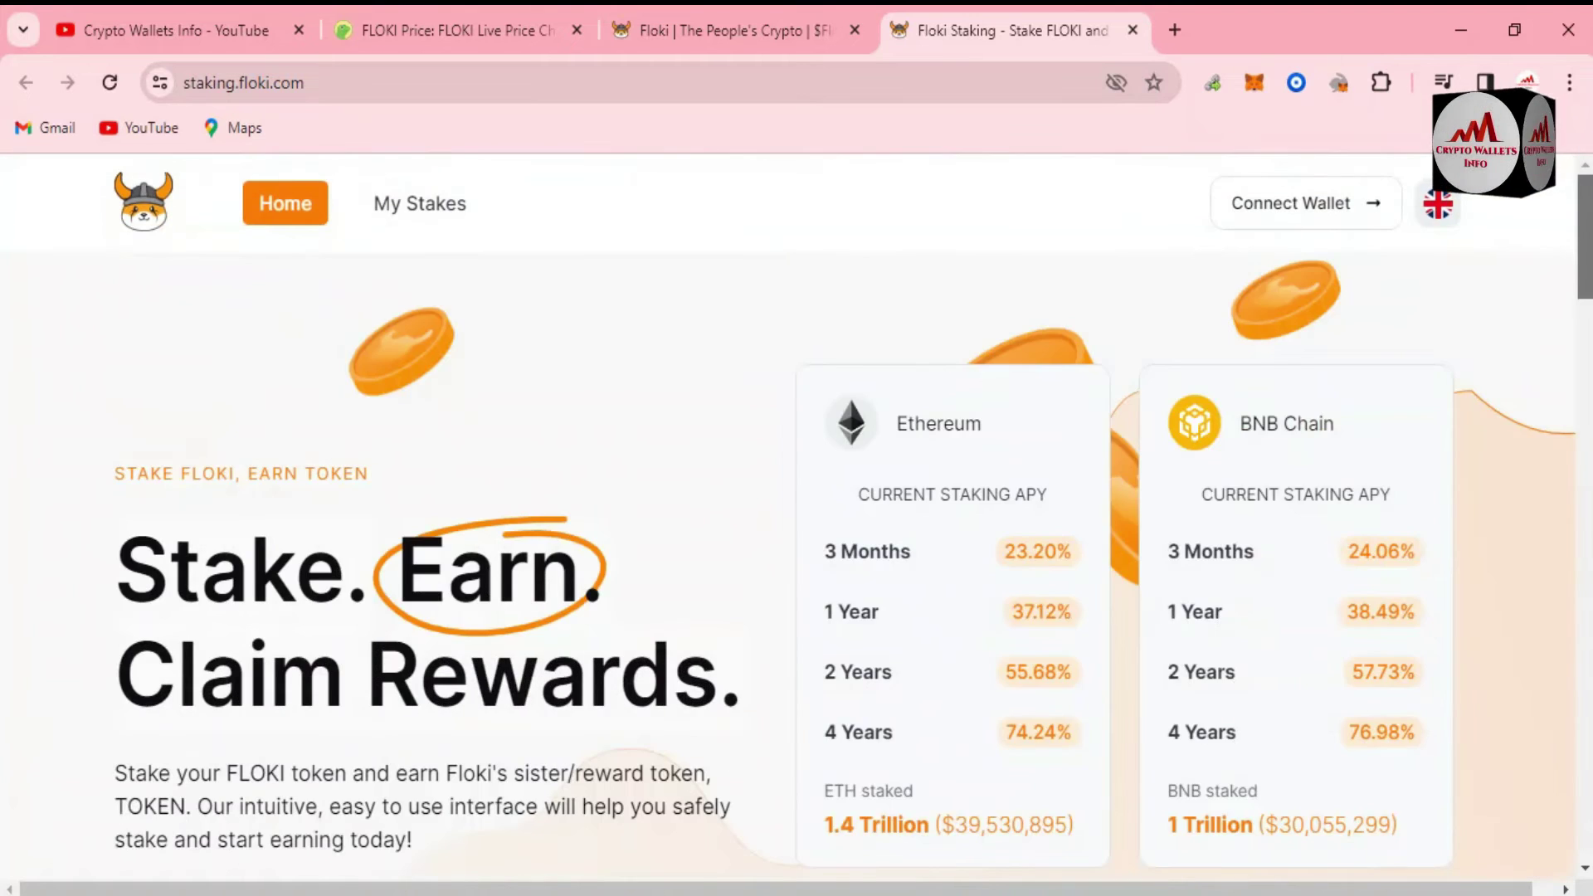
scroll(796, 498, "down", 5)
scroll(797, 498, "up", 5)
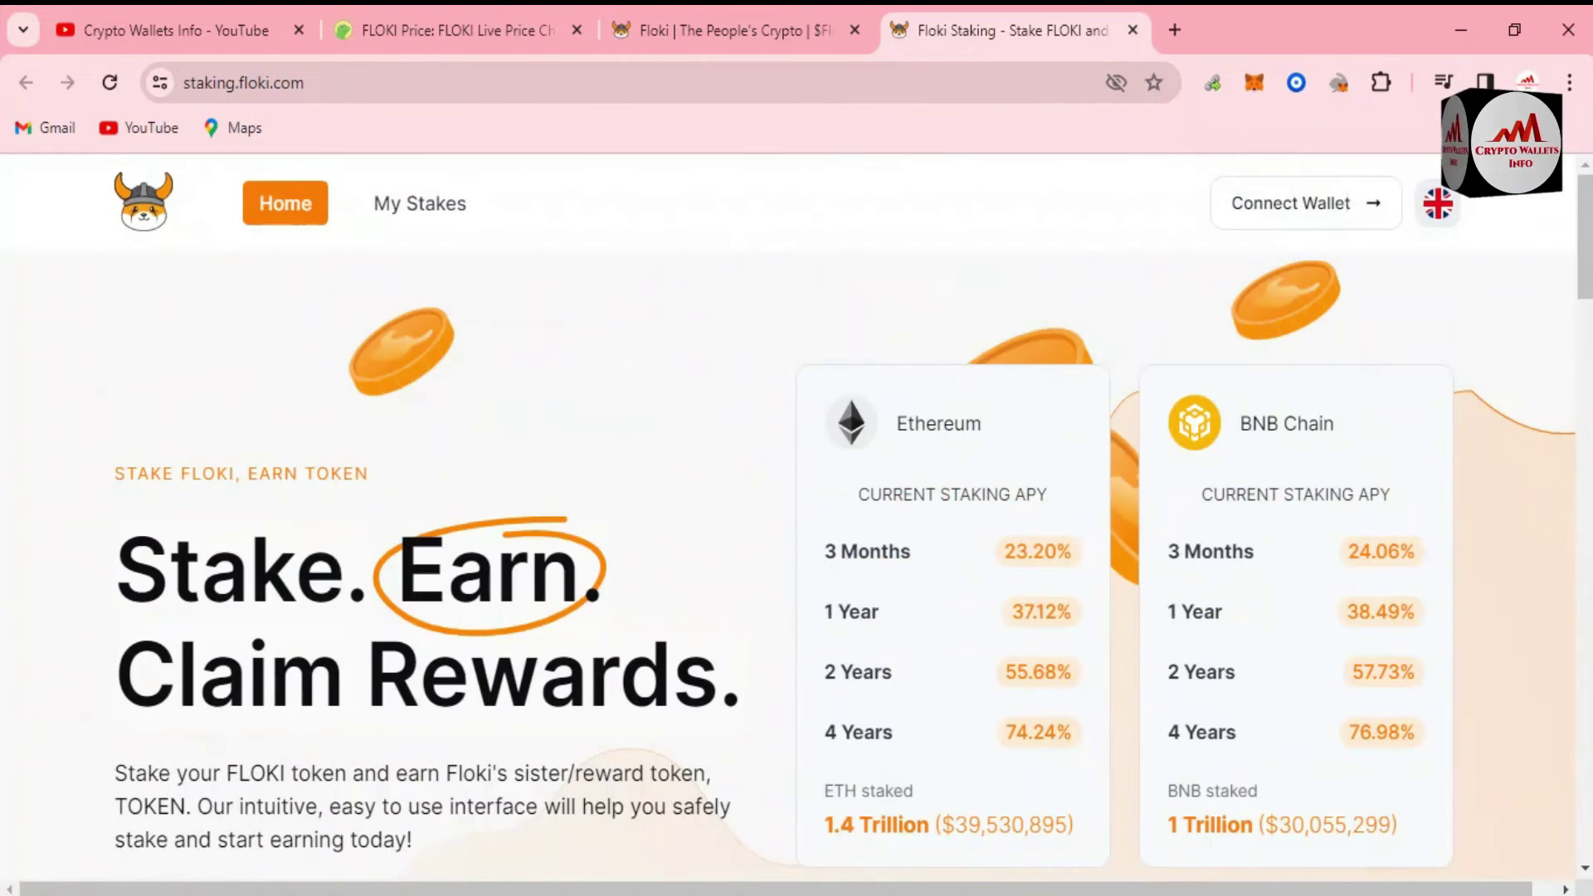
Step: Choose Browser Wallet under Connect Wallet and move the Coinbase Wallet popup aside
left_click(1311, 223)
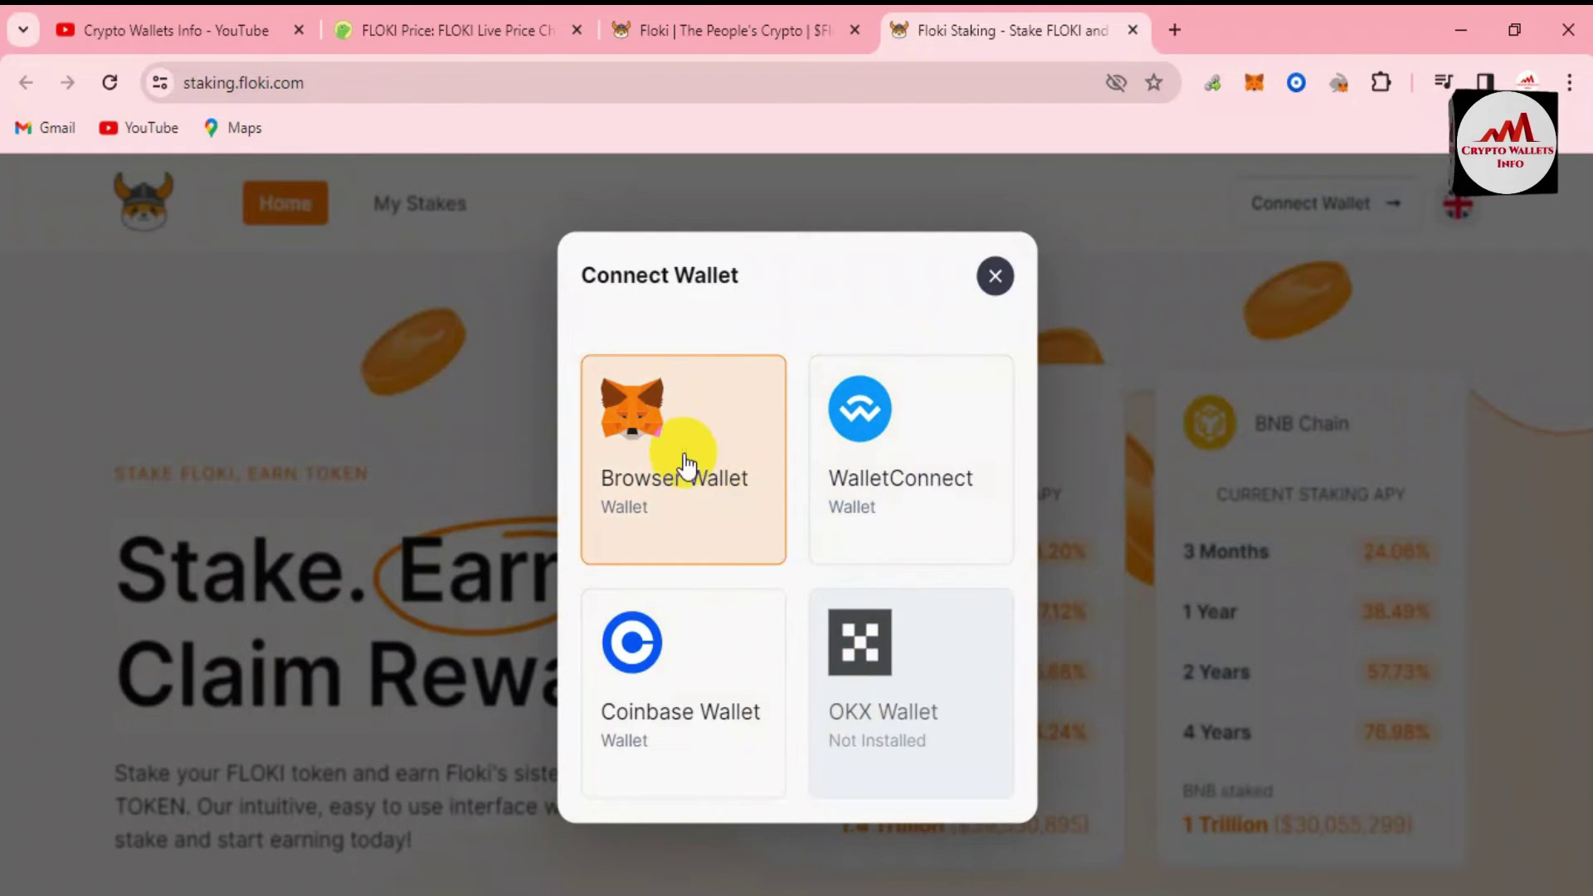
left_click(652, 458)
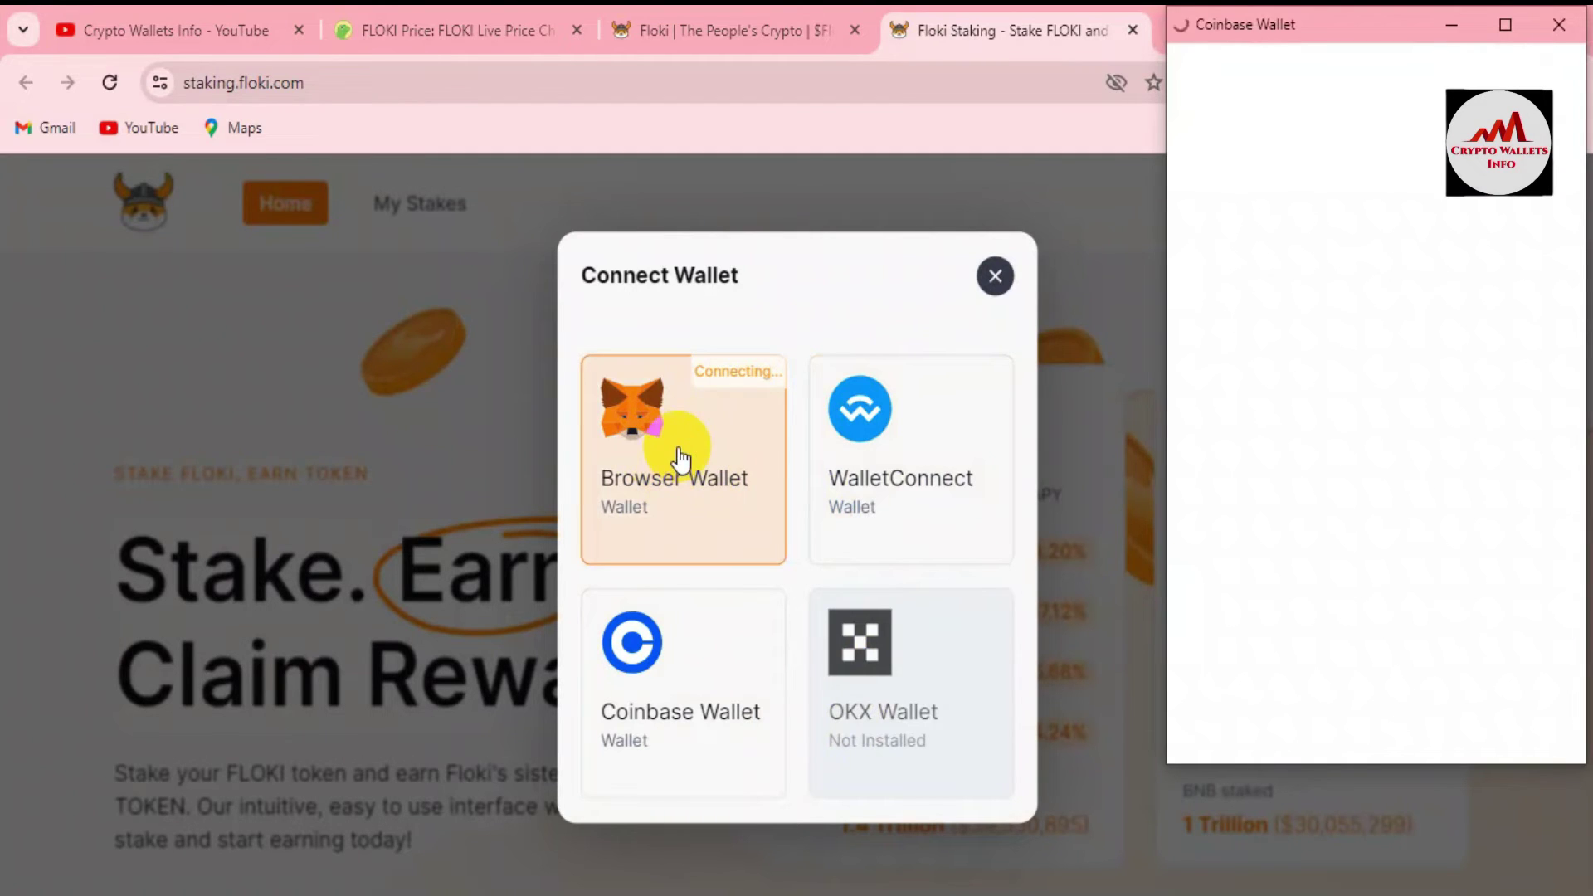
left_click_drag(1297, 23, 1231, 103)
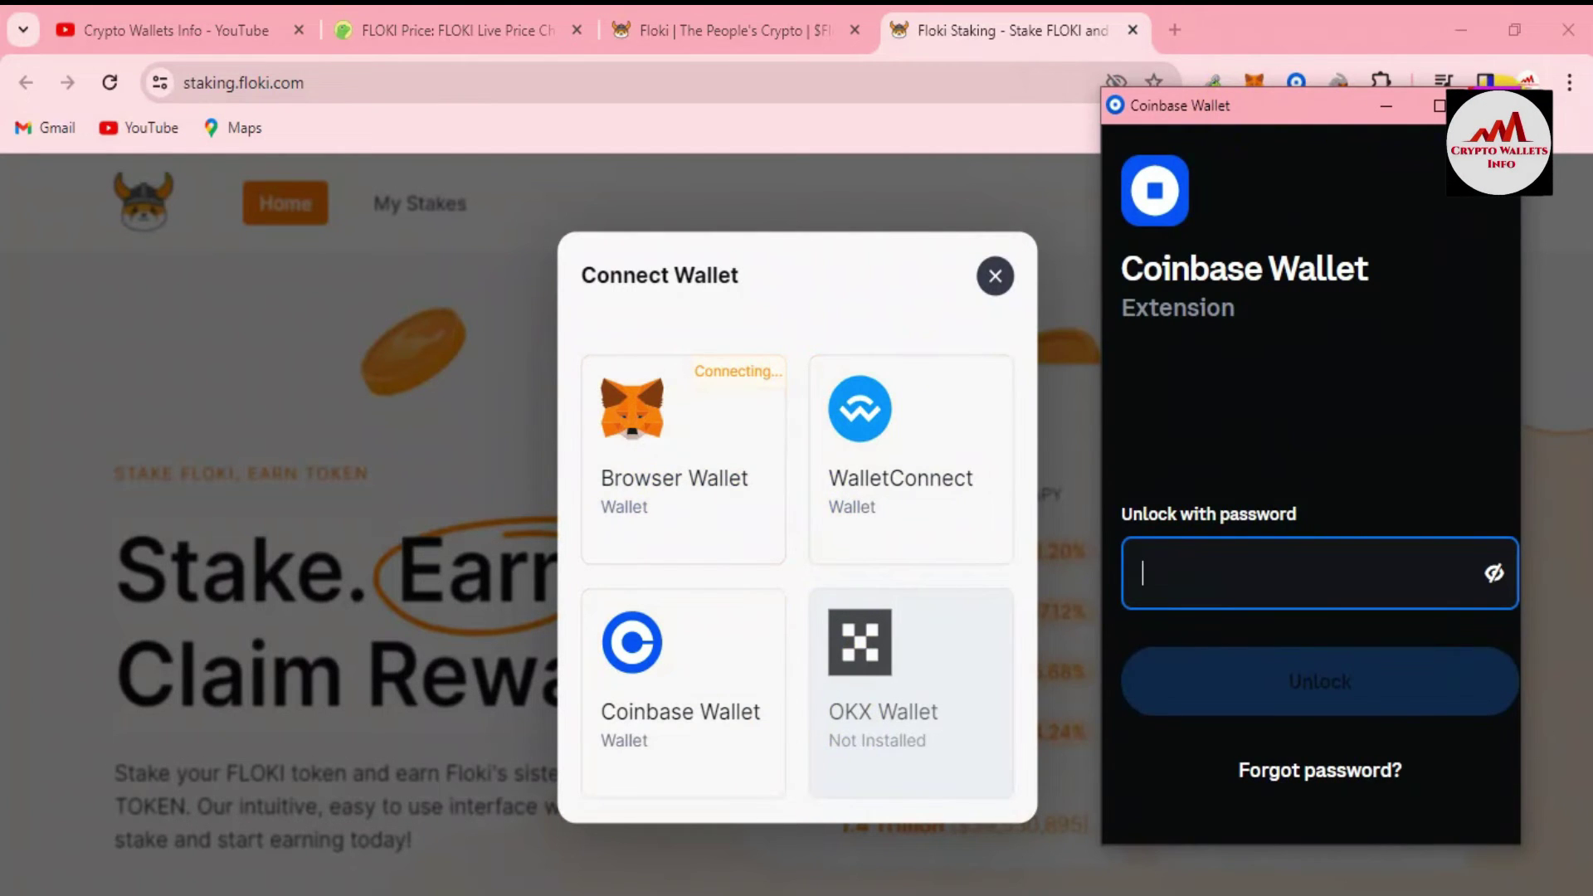
left_click_drag(1353, 111, 1358, 221)
left_click(1247, 42)
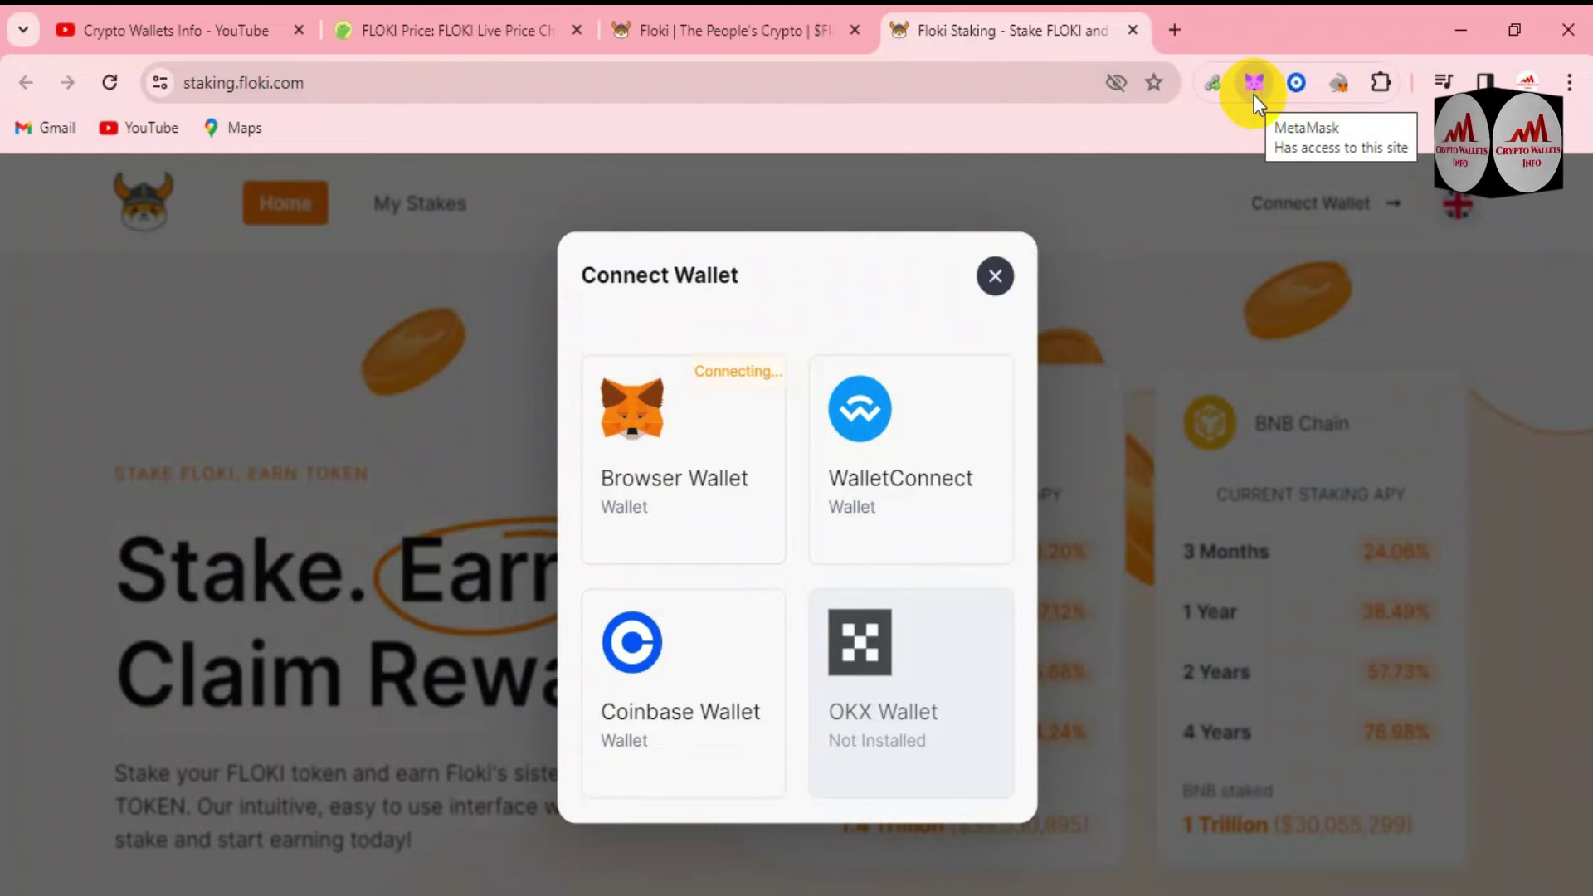
Step: Check MetaMask's account list for Account 1, then close MetaMask
left_click(1255, 96)
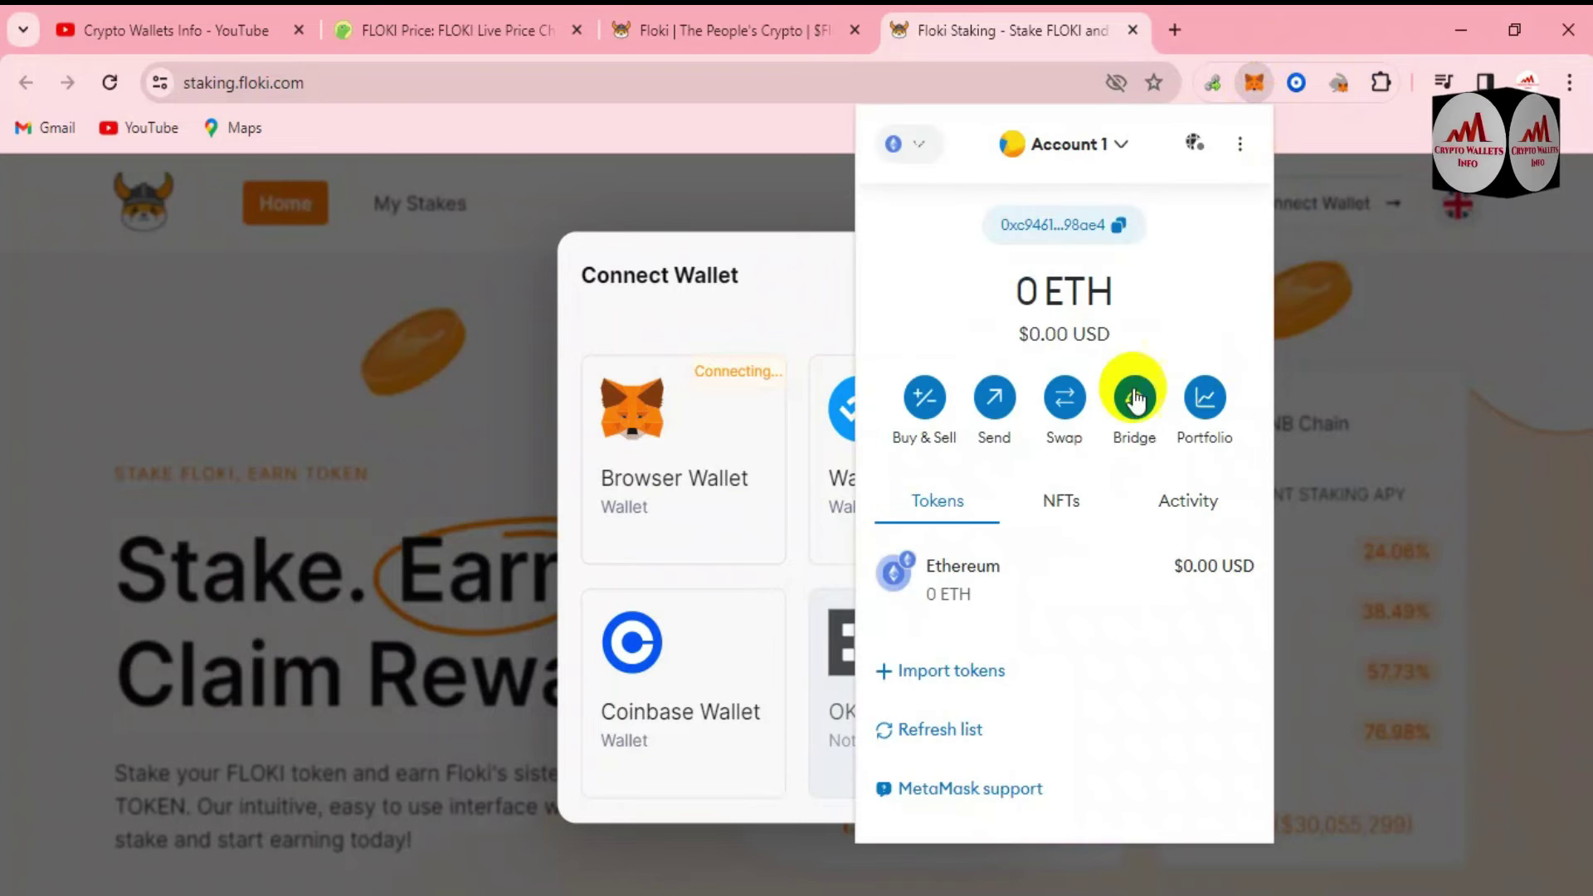
left_click(1208, 172)
left_click(1029, 145)
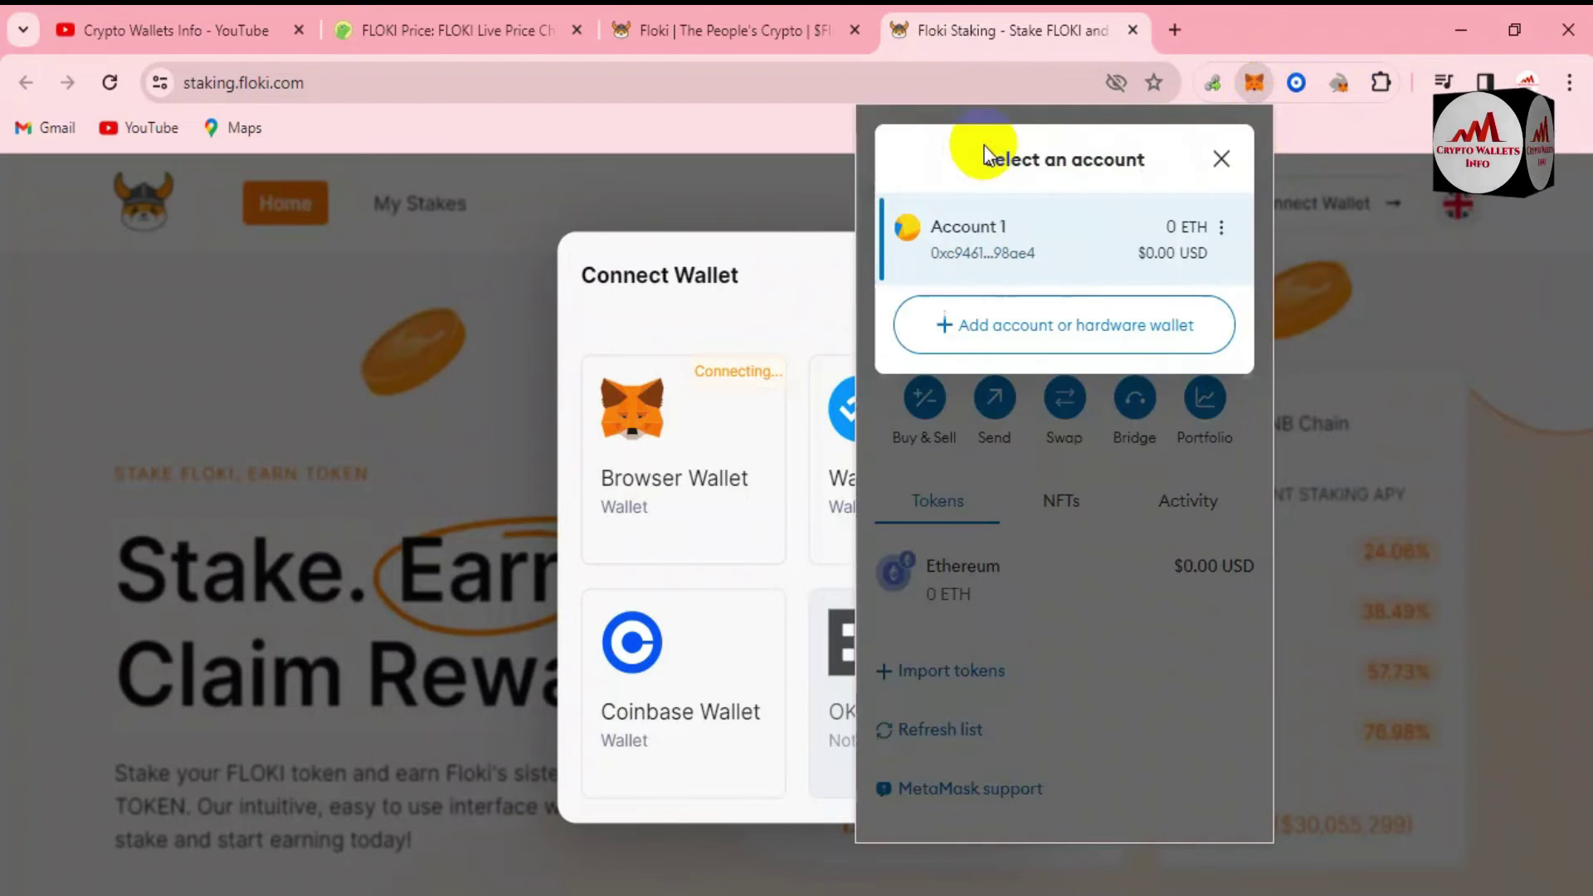
left_click(1218, 161)
left_click(1347, 123)
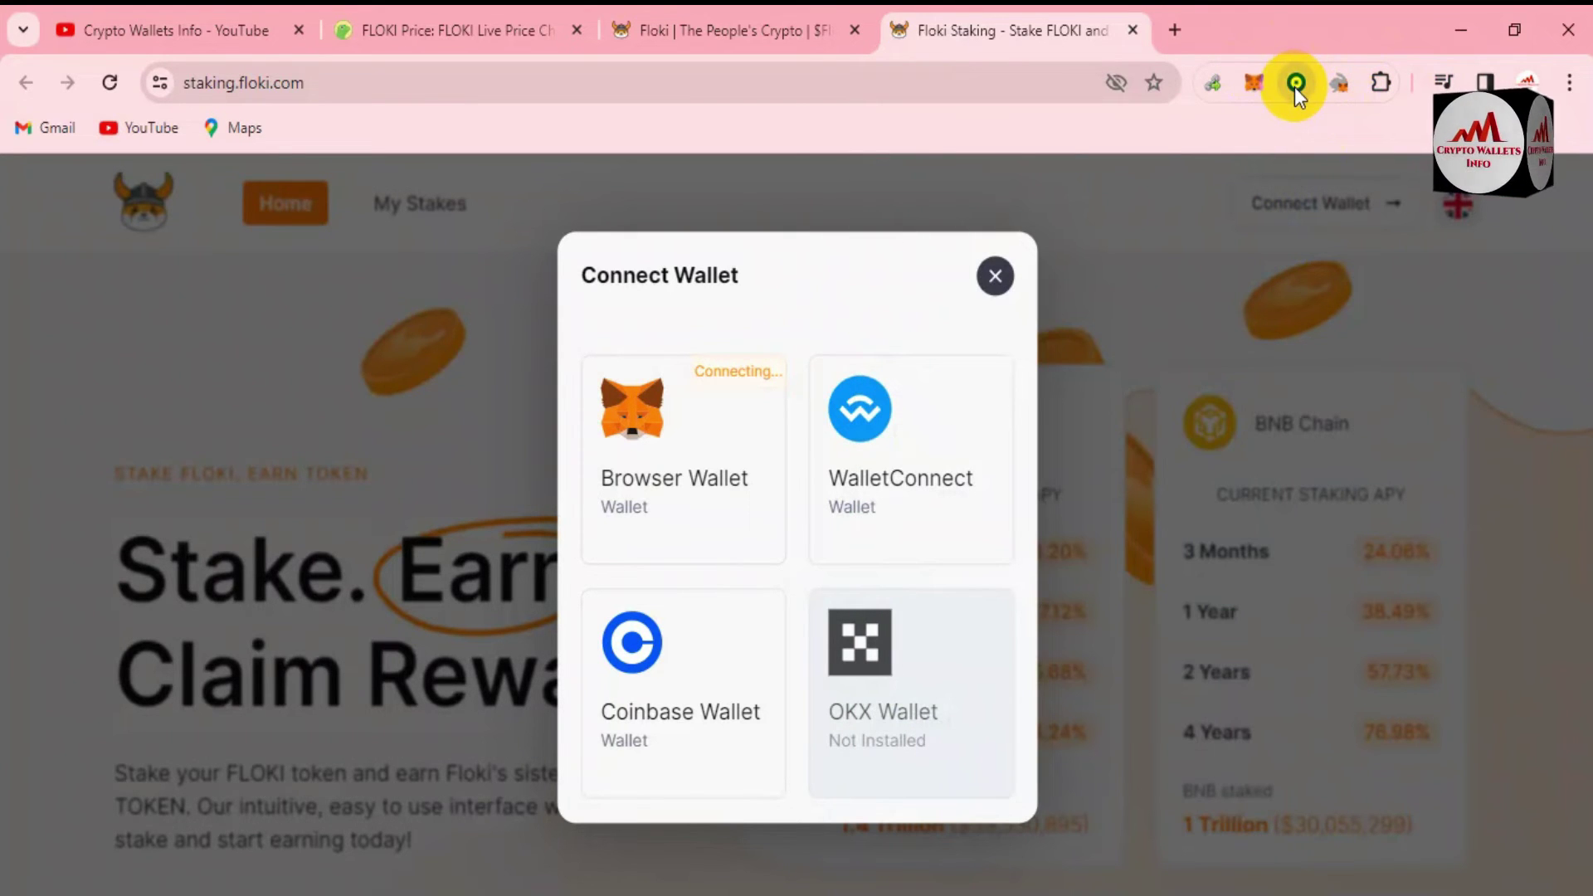
Step: Remove the Coinbase Wallet extension from Chrome and reopen Floki Staking's Connect Wallet dialog
left_click(1295, 83)
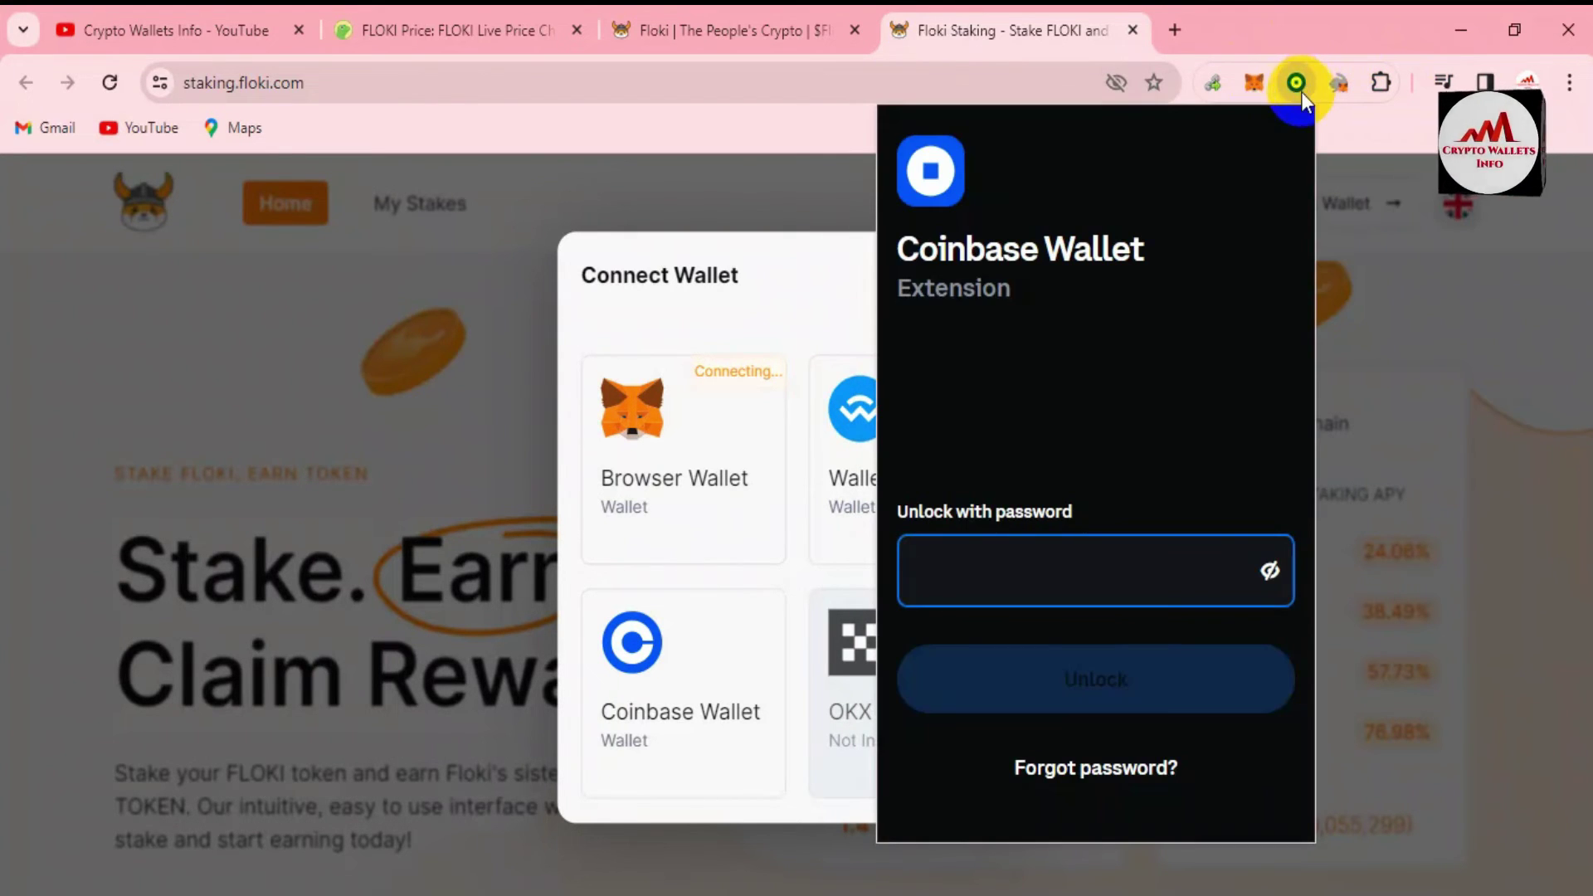
left_click(1299, 86)
right_click(1303, 78)
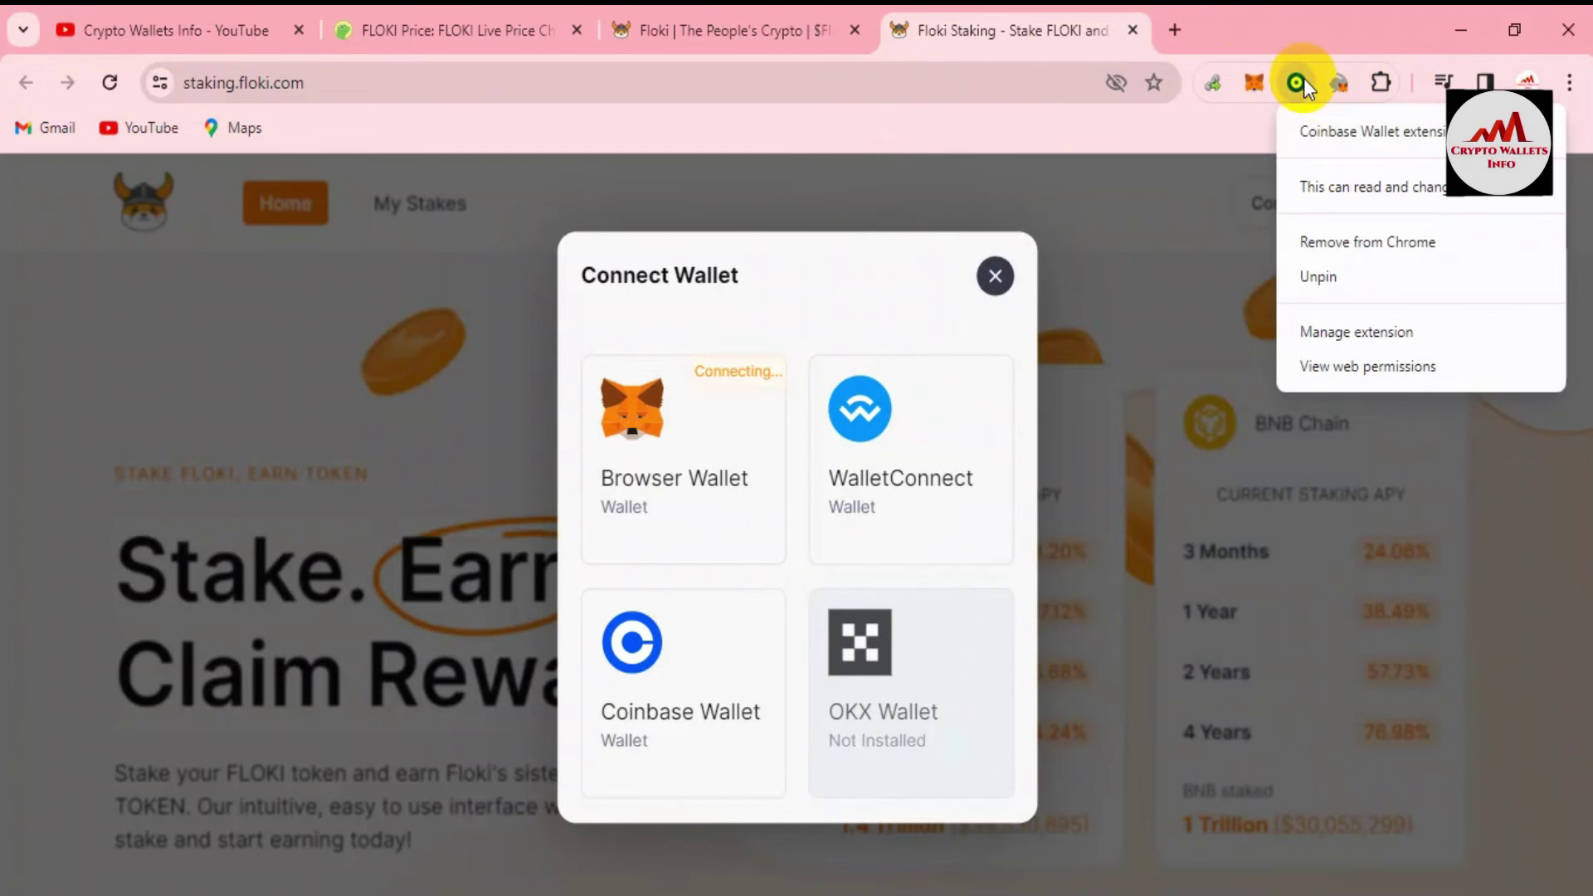
left_click(1366, 249)
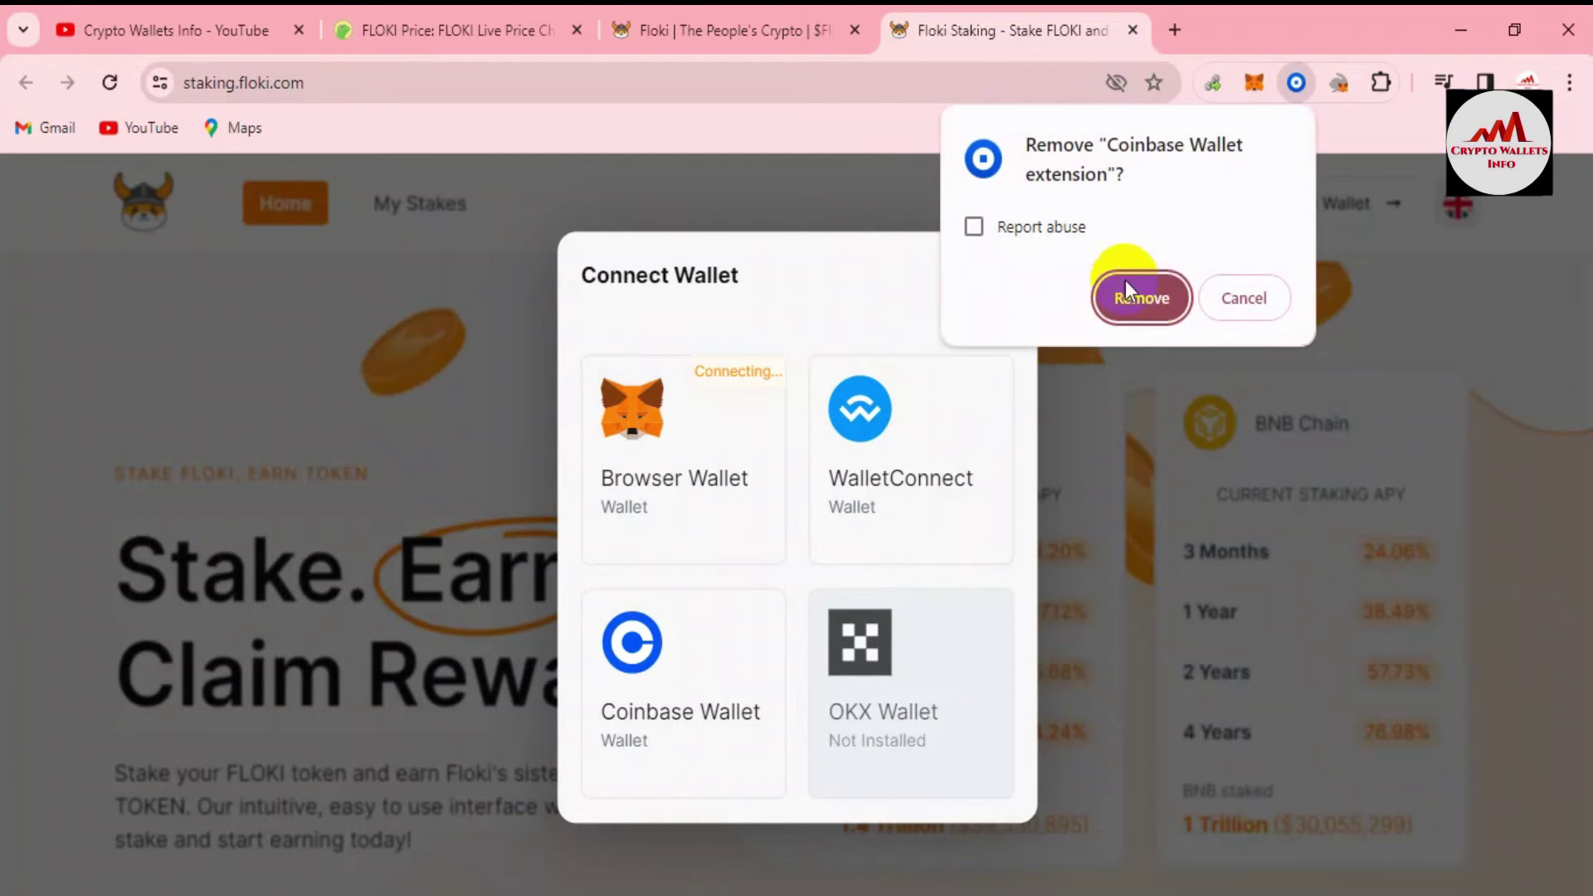
left_click(1147, 297)
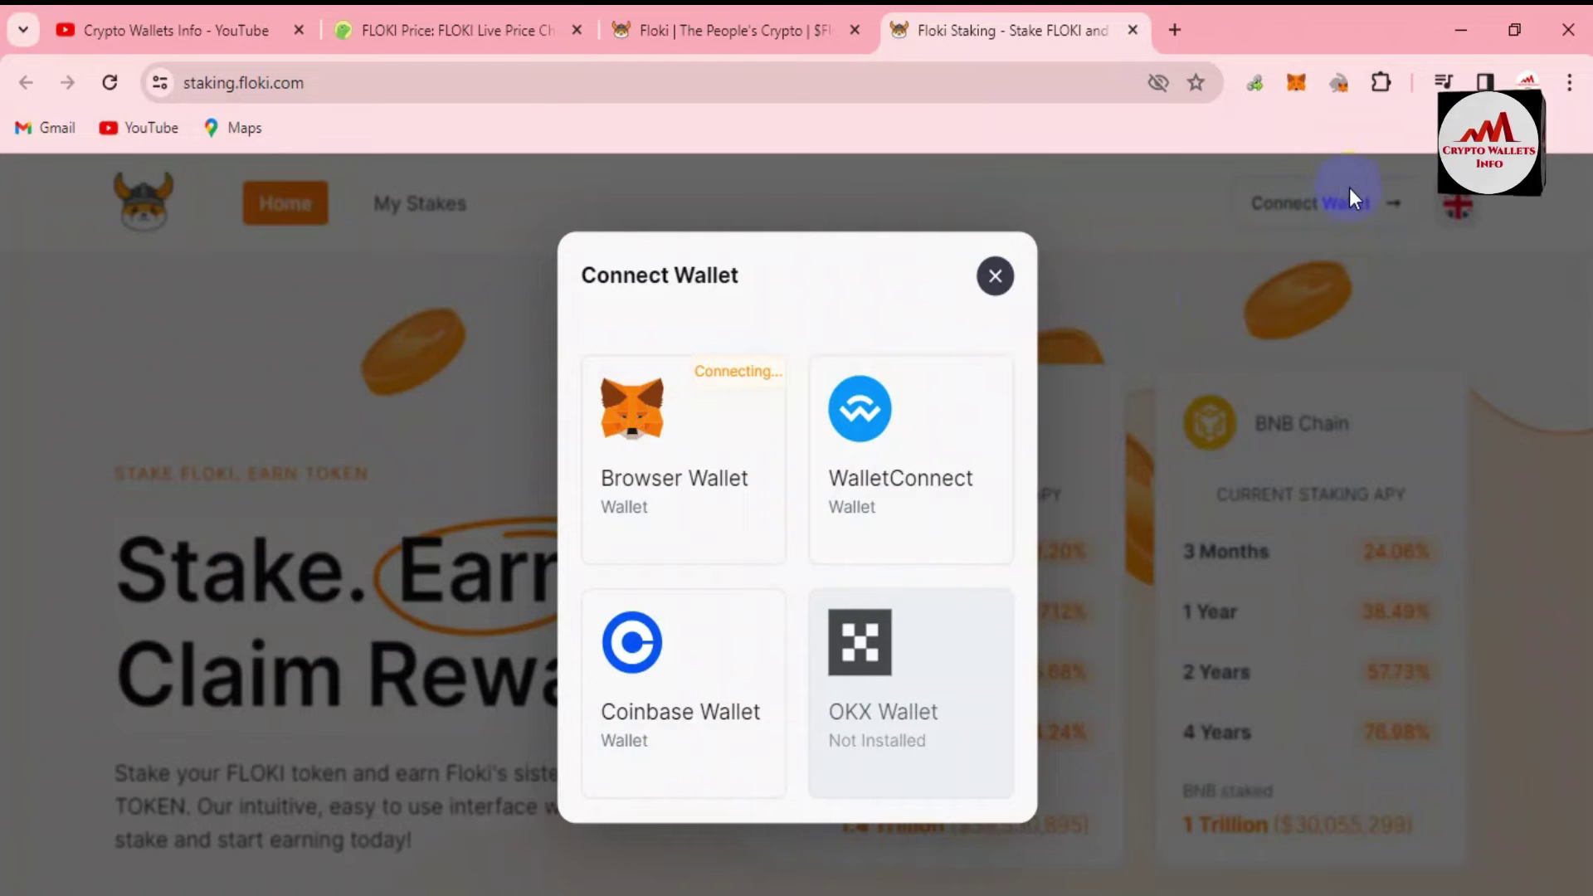
left_click(996, 275)
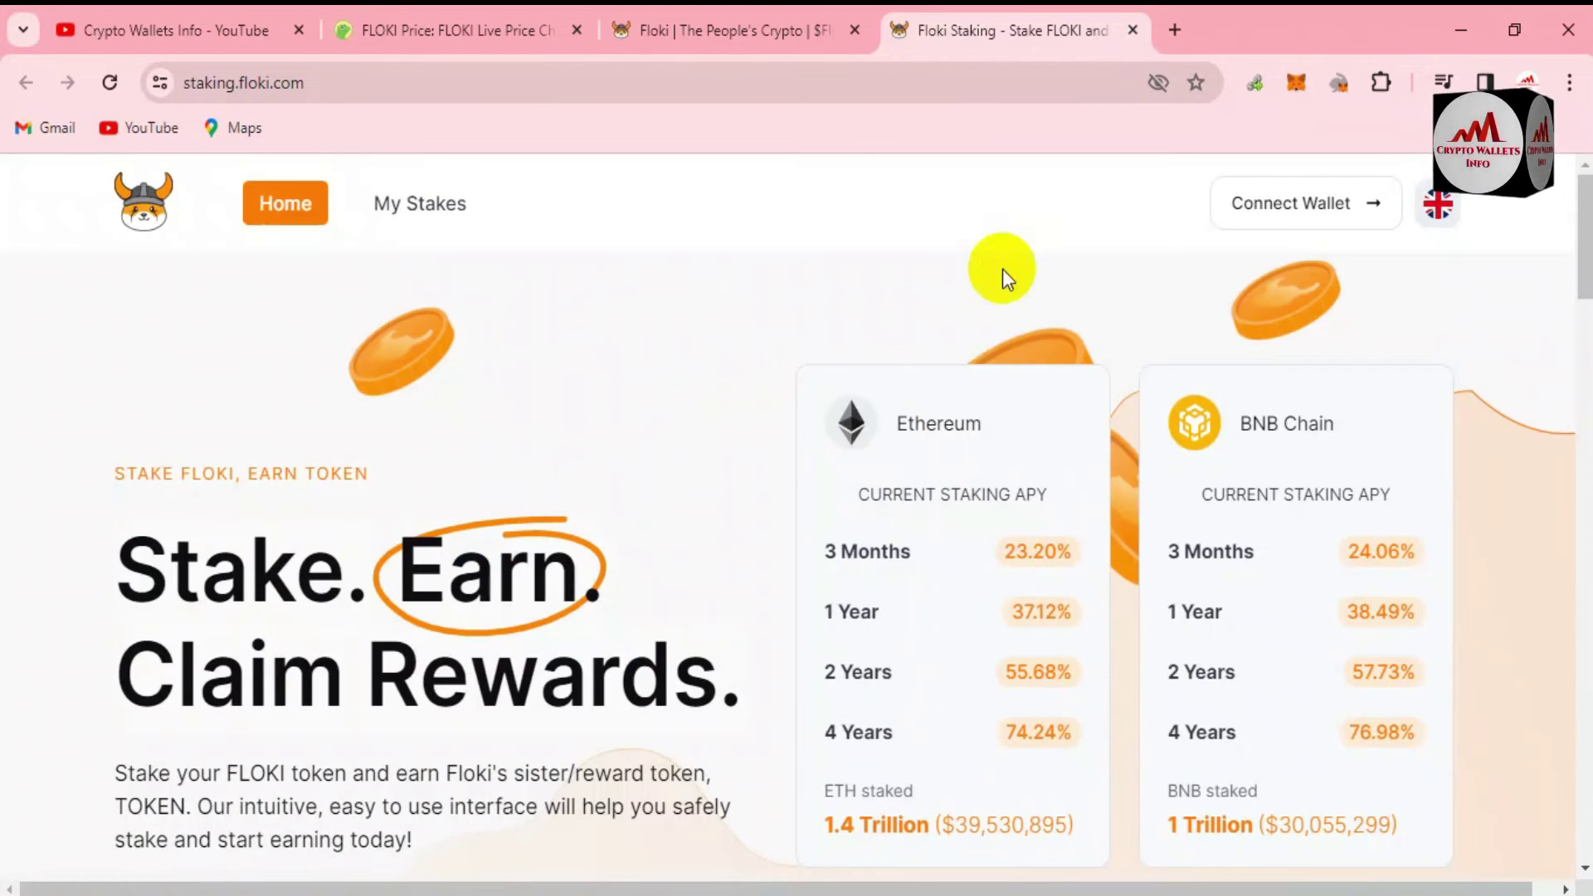
left_click(1288, 214)
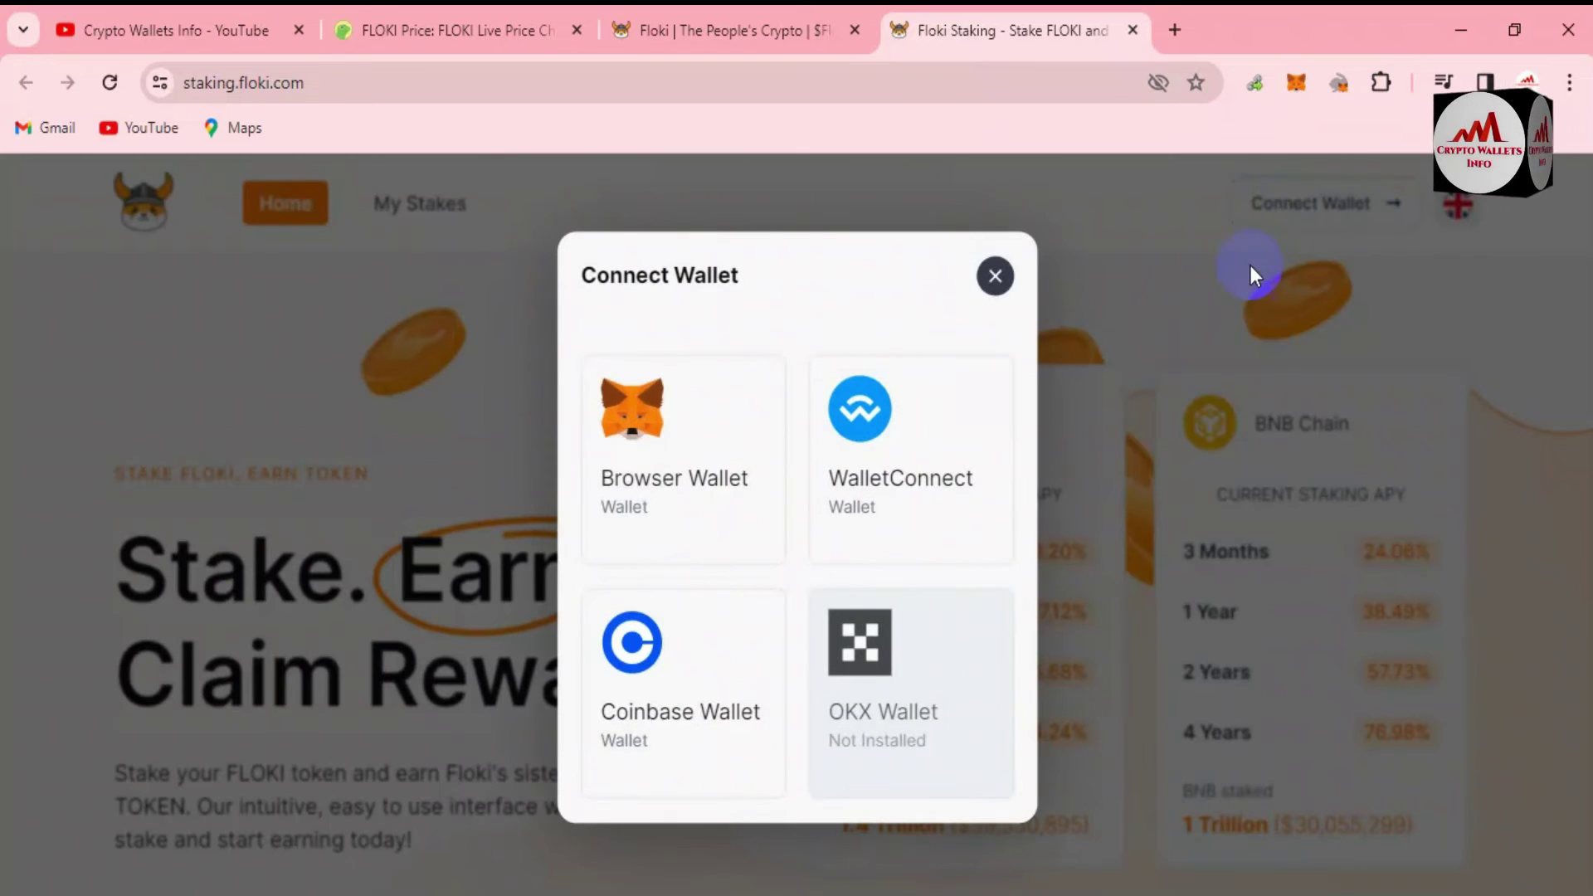
Step: Pick Browser Wallet, then add and approve BNB Chain in MetaMask, switch to it, and return to Floki Staking
left_click(649, 436)
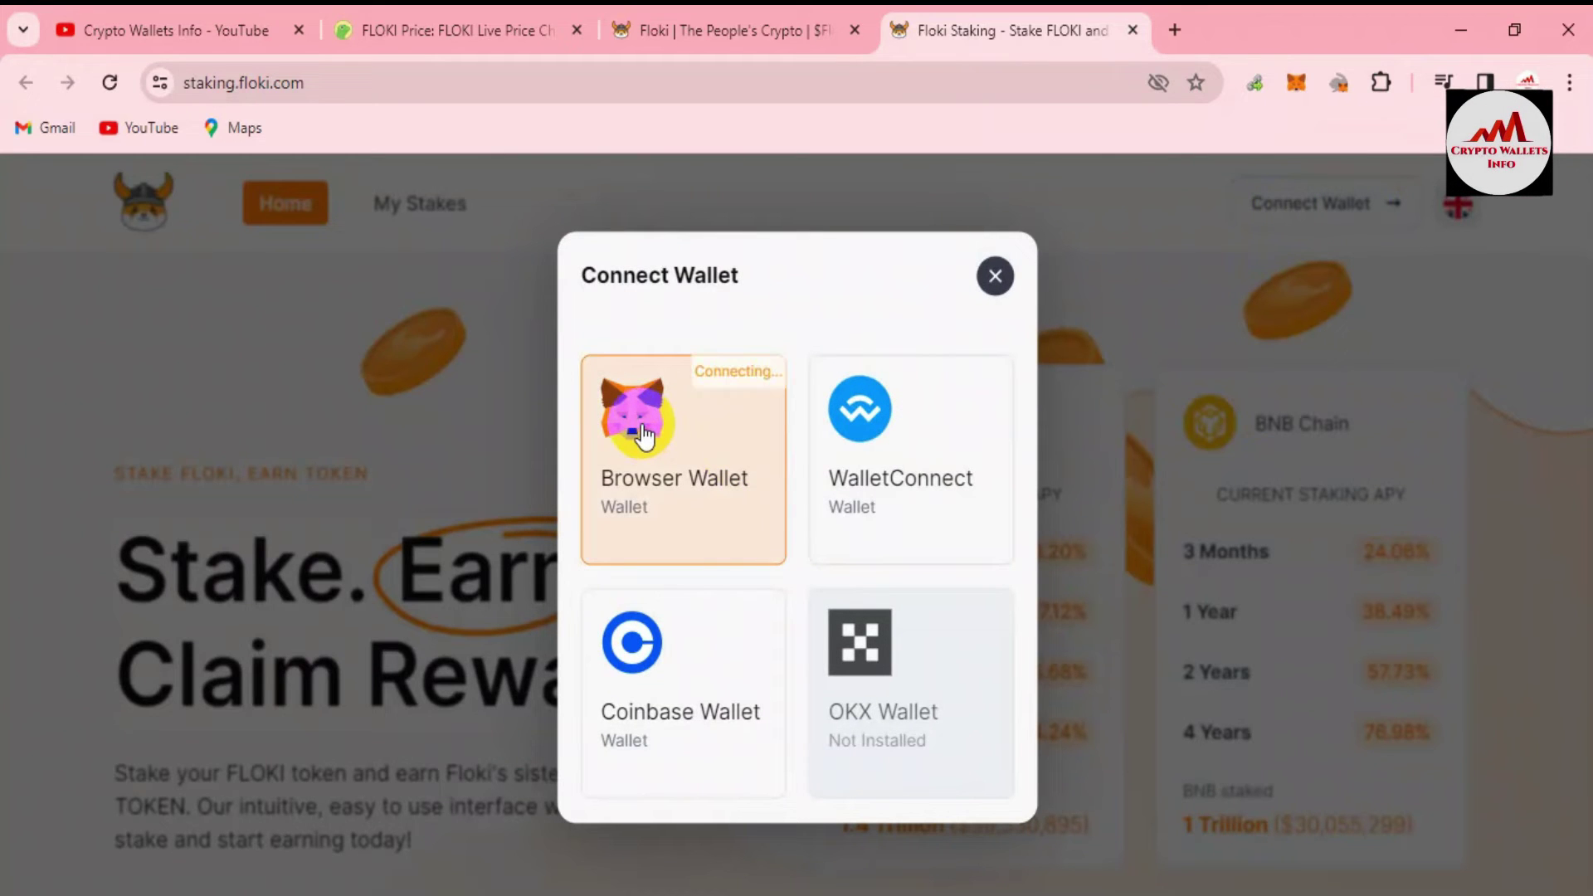
left_click(1297, 87)
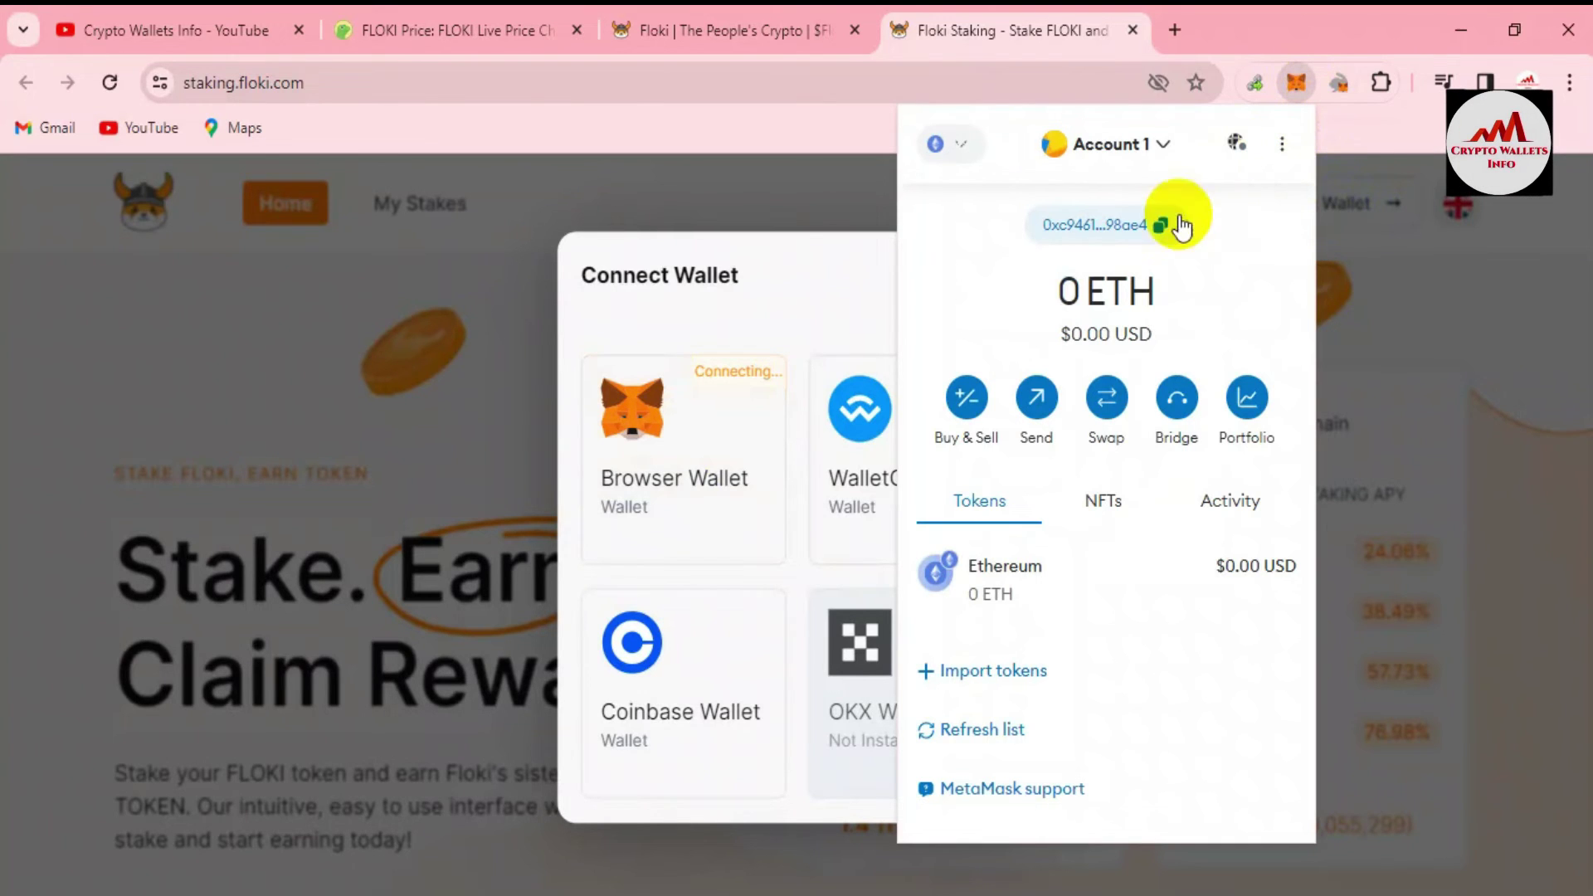
mouse_move(1238, 149)
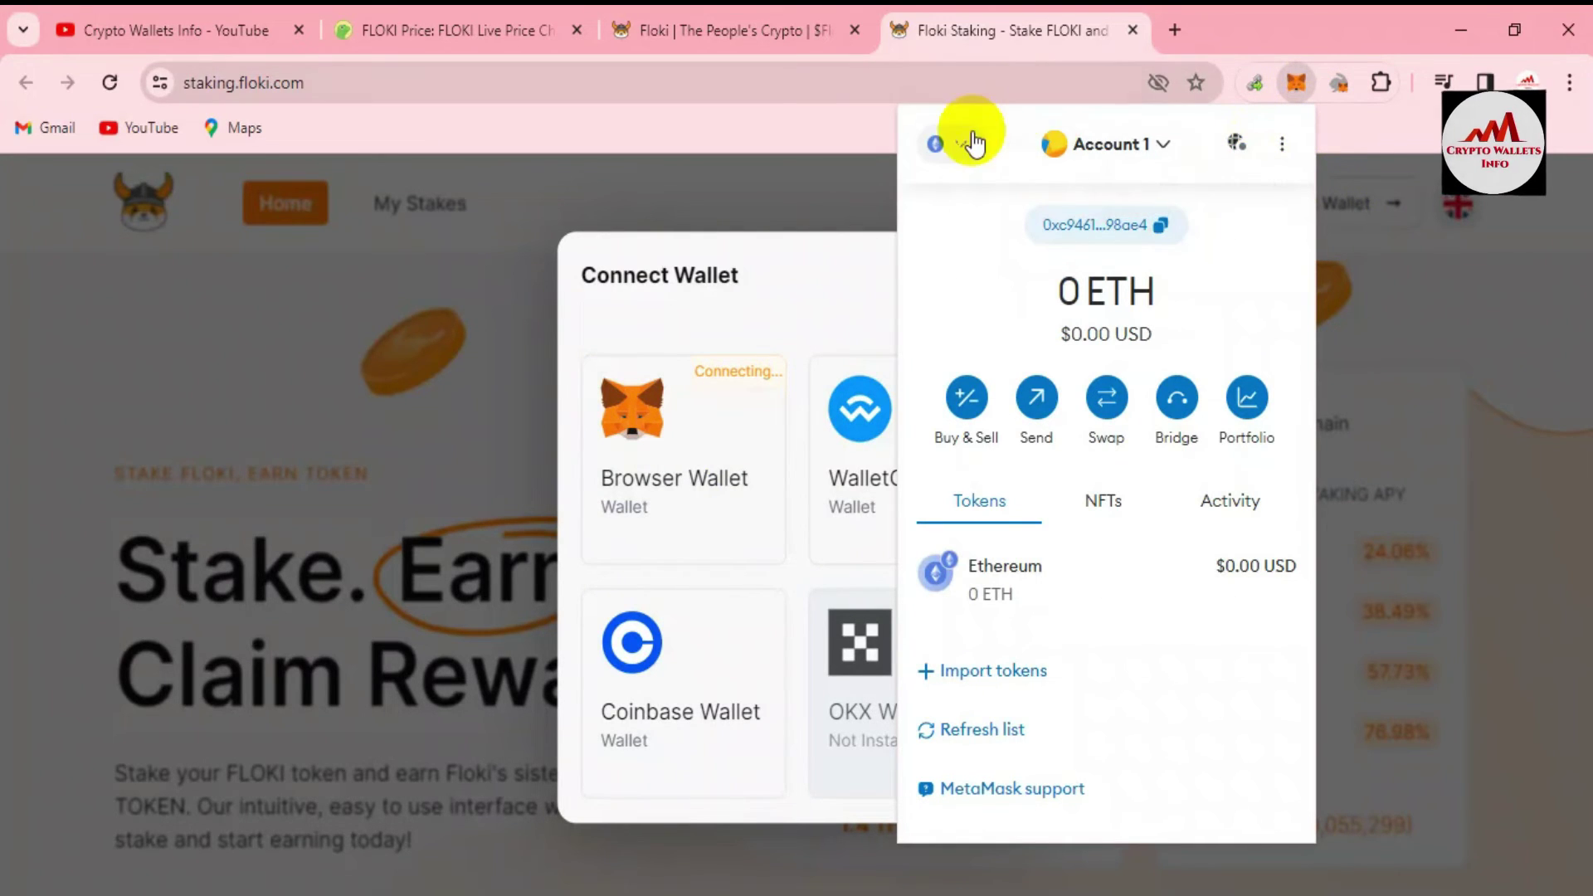
left_click(946, 142)
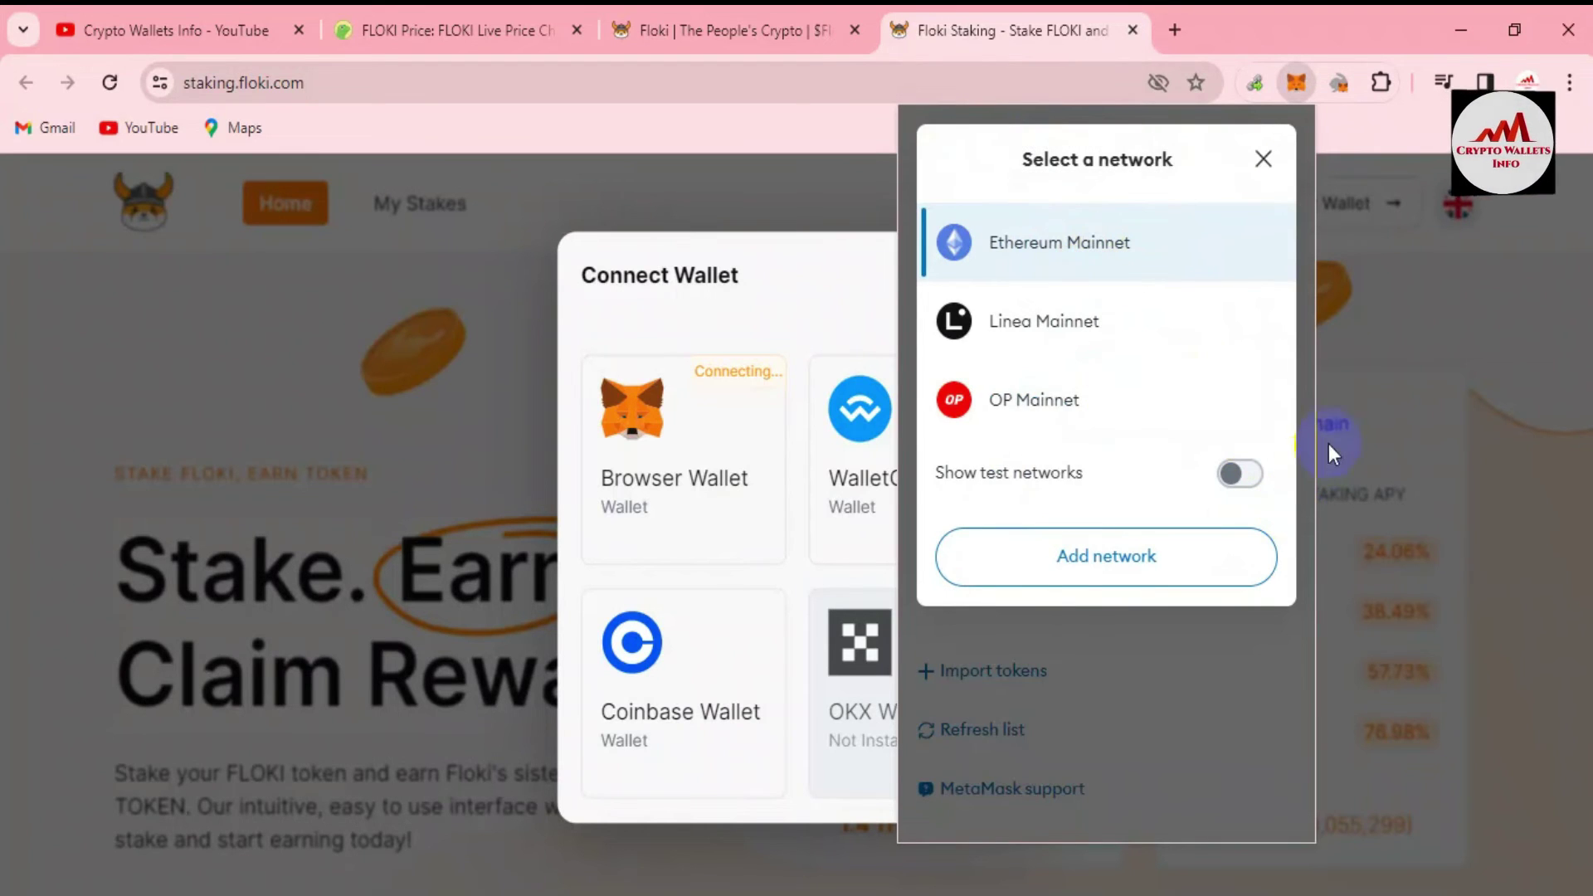
left_click(1108, 575)
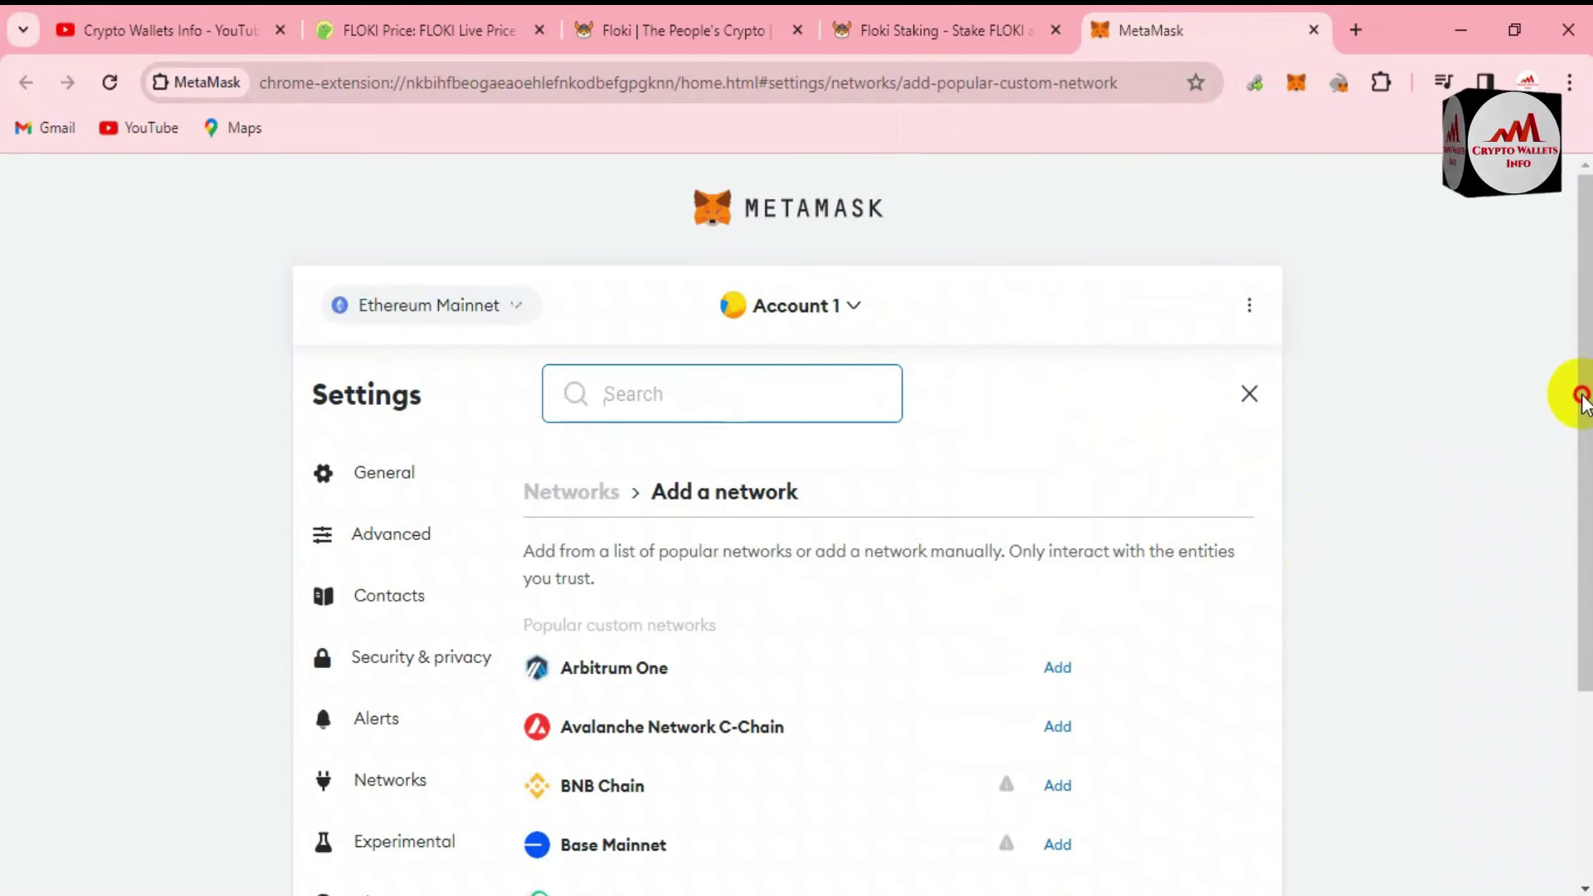
left_click_drag(1582, 398, 1571, 598)
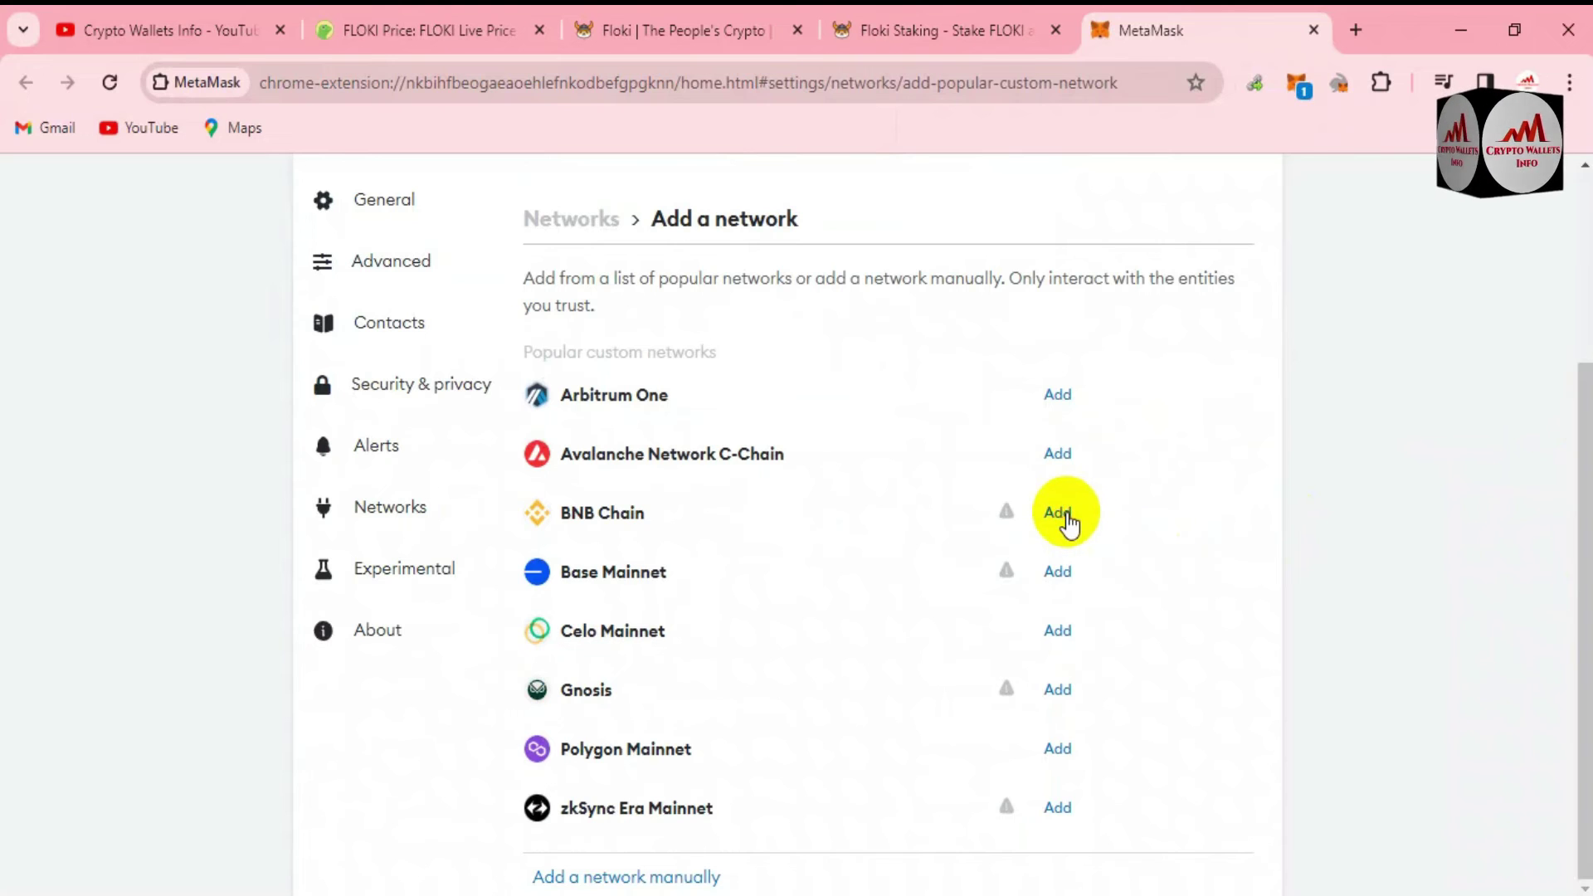
left_click(1062, 514)
left_click(875, 863)
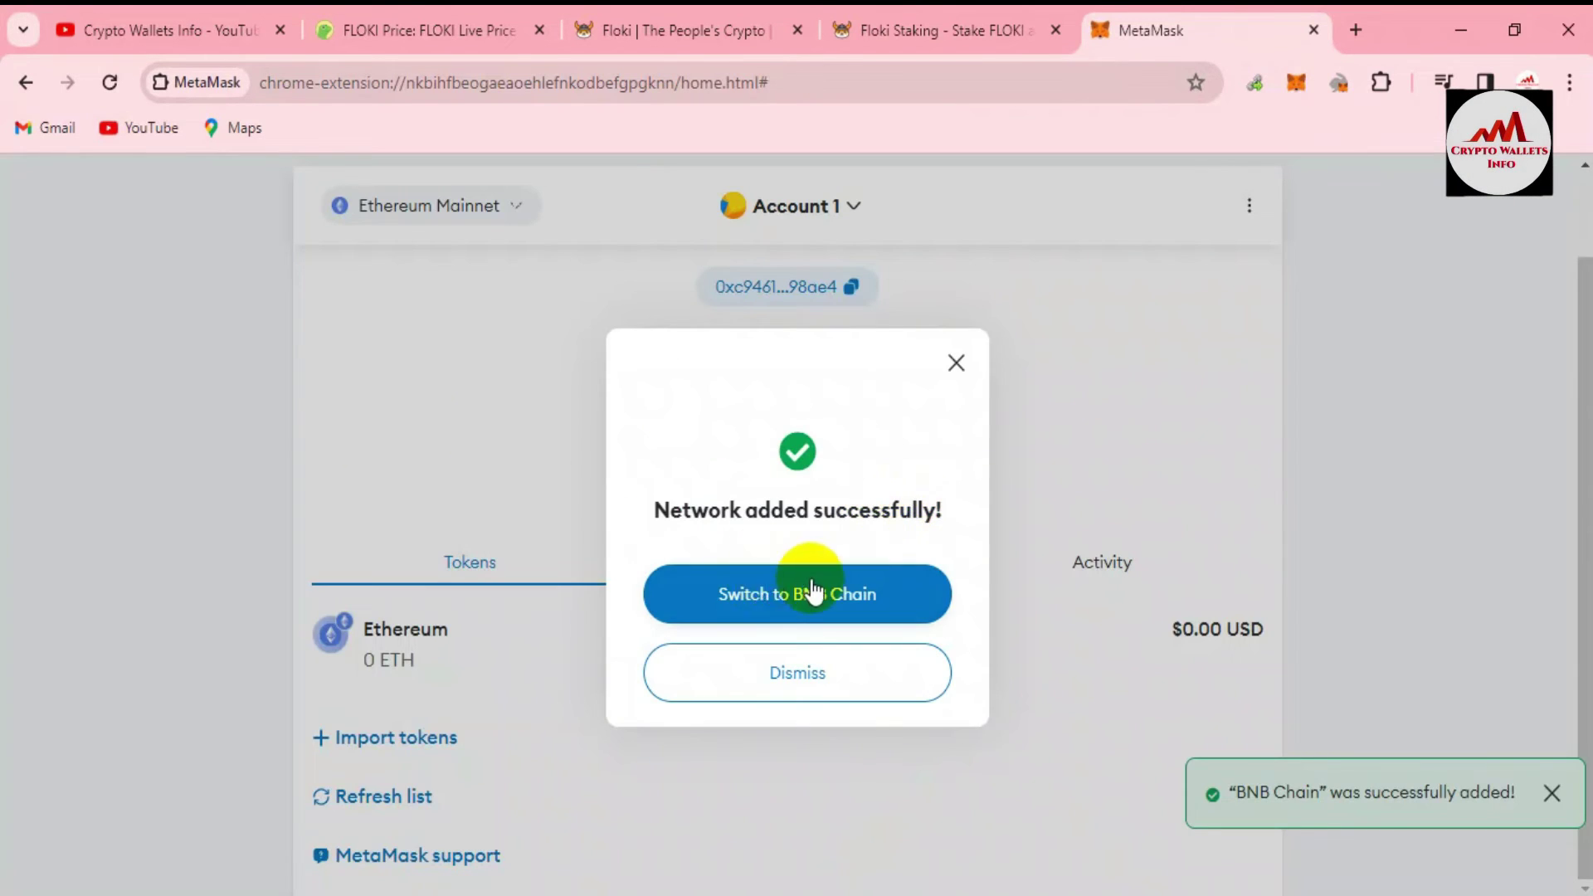
left_click(805, 593)
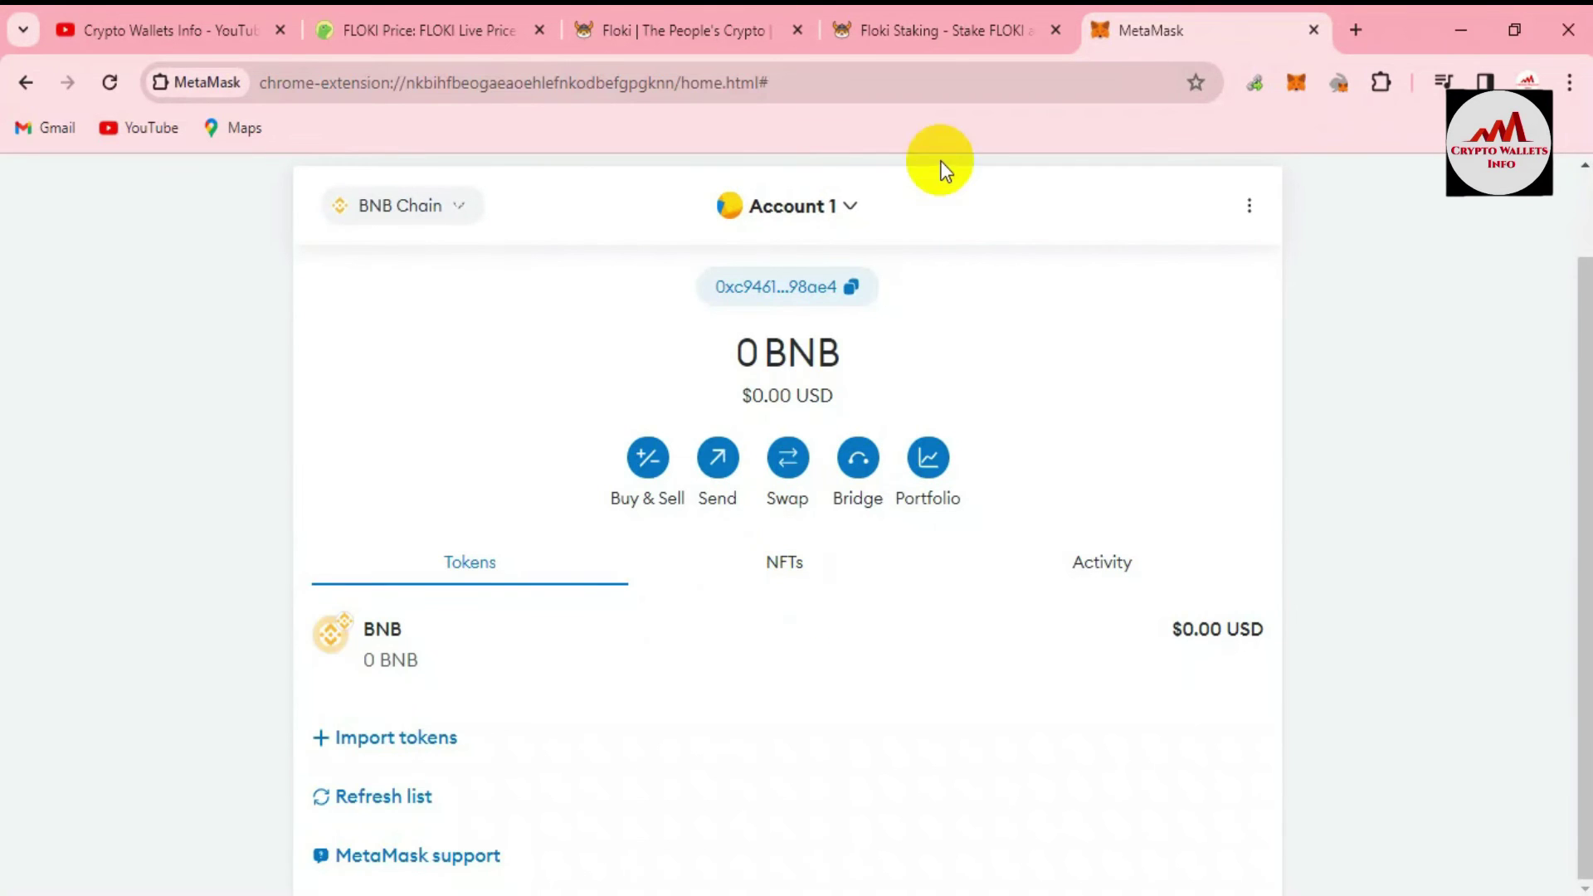
left_click(944, 26)
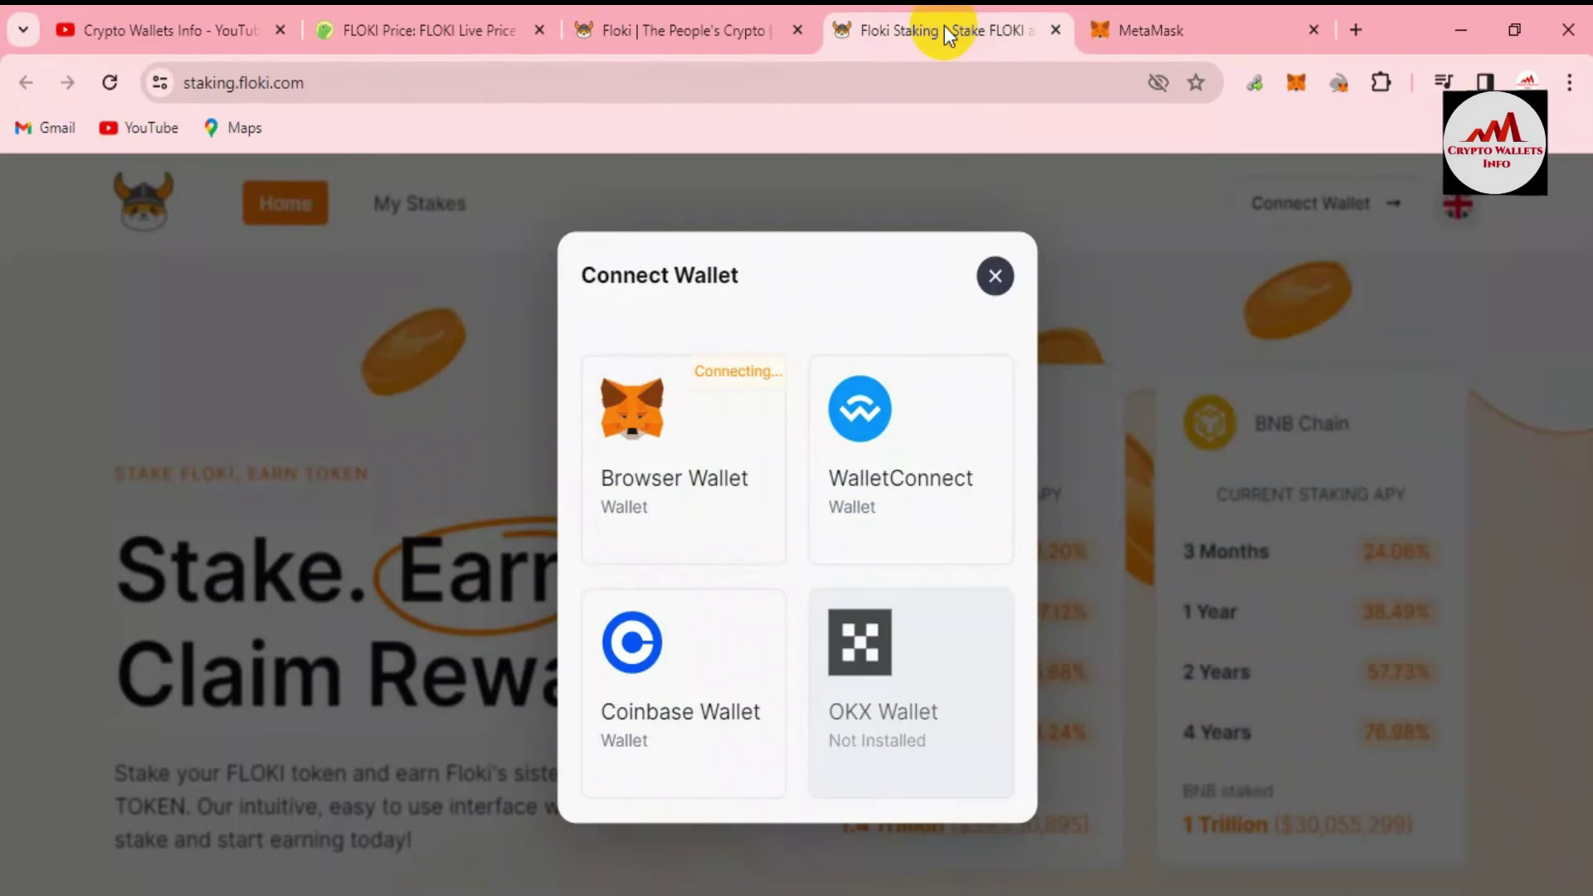
Step: Reopen Connect Wallet, pick Browser Wallet, and approve MetaMask's Account 1 connection with Next and Connect
left_click(987, 273)
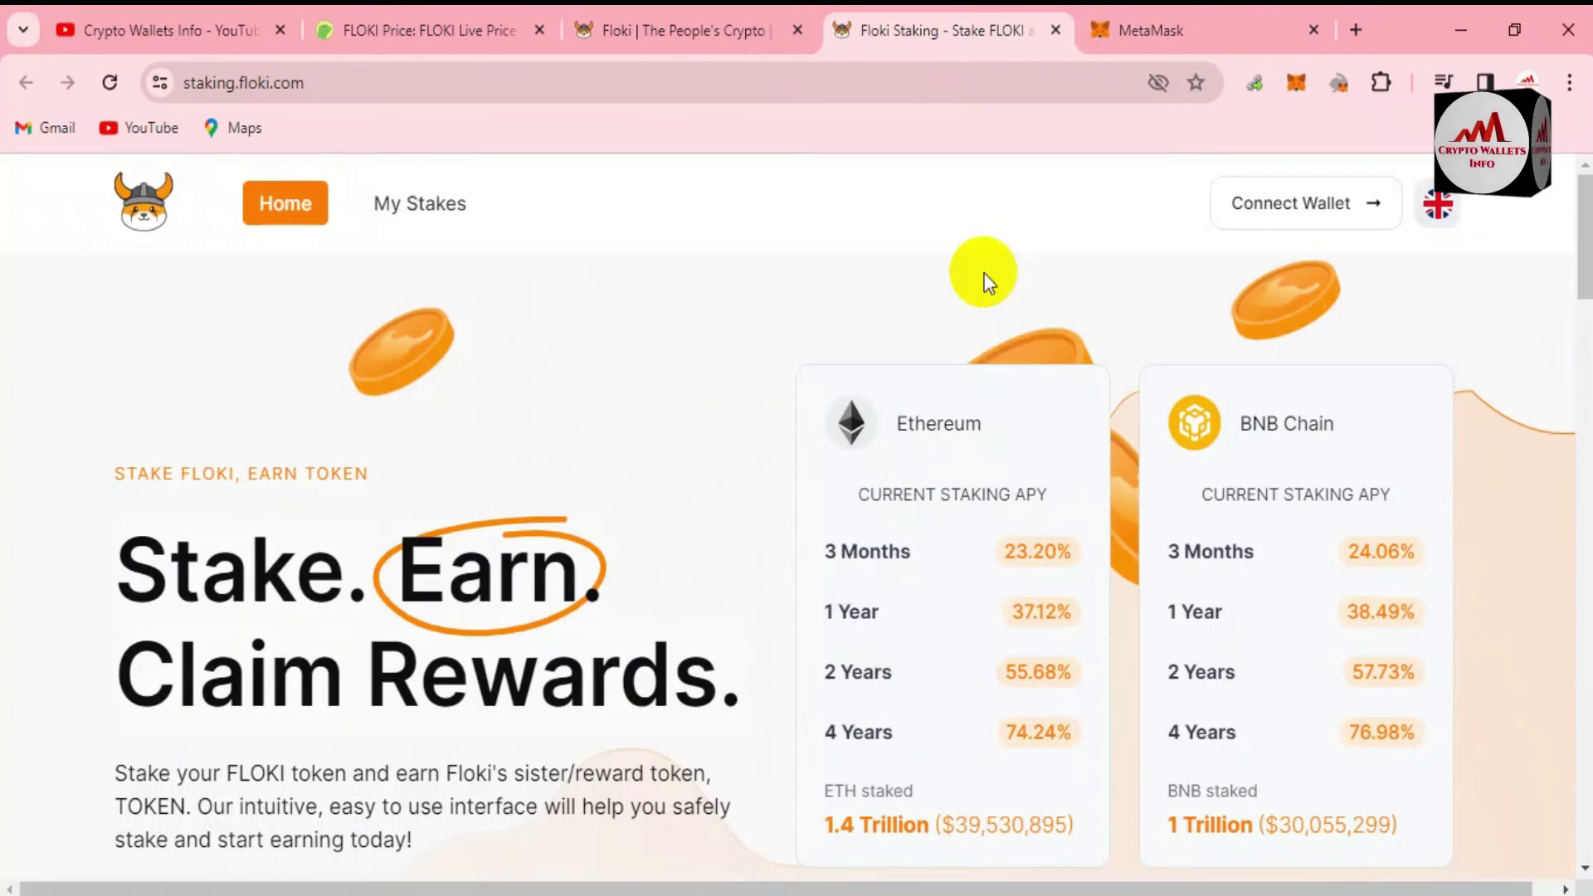
left_click(1263, 204)
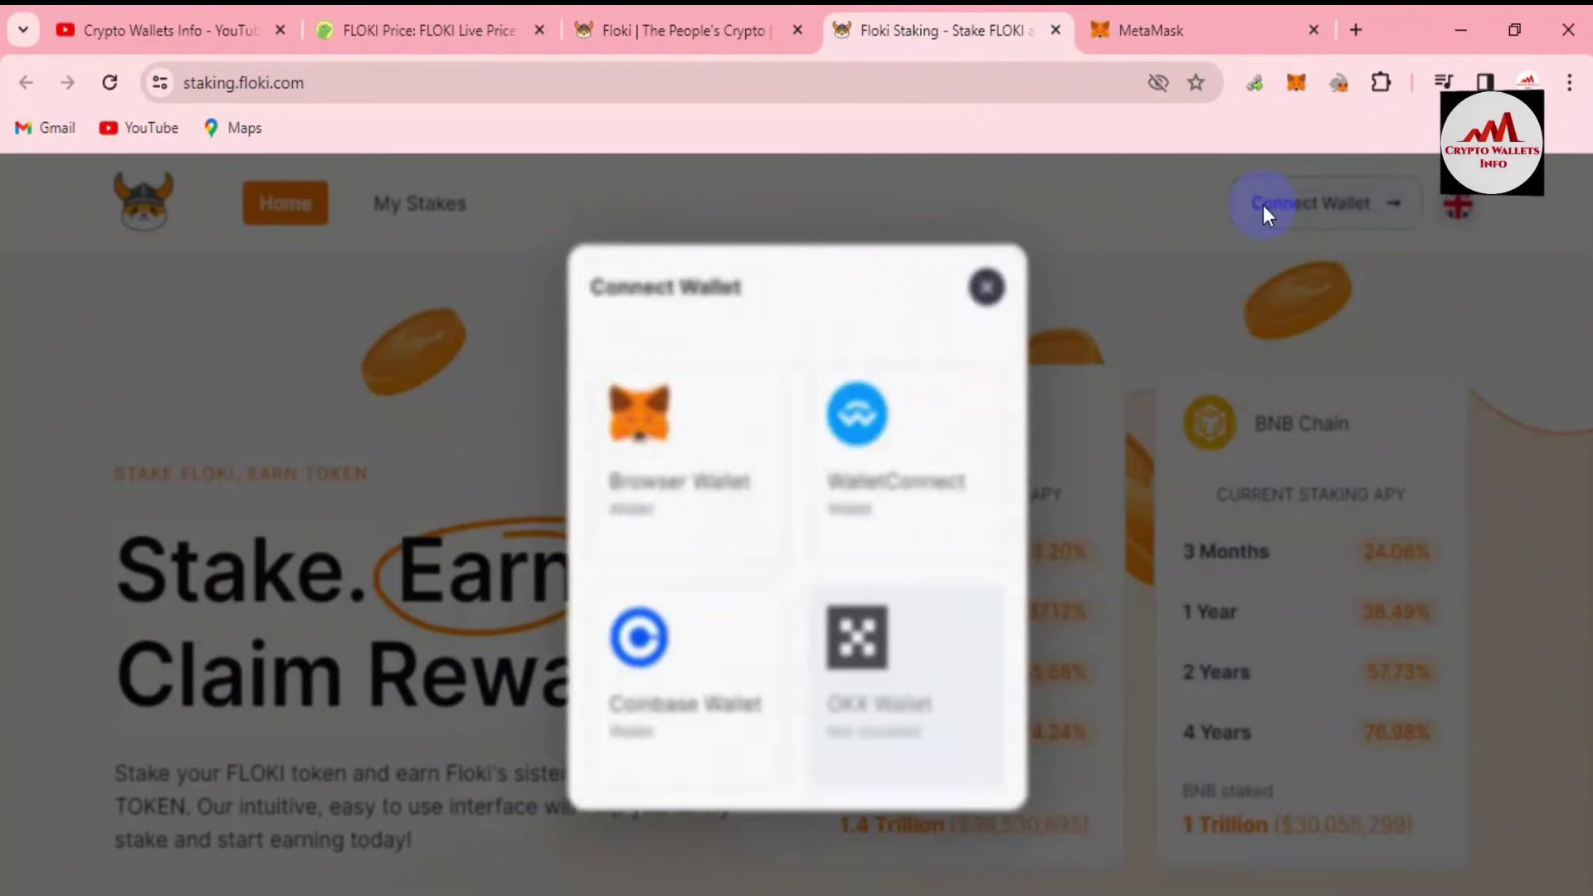
left_click(677, 430)
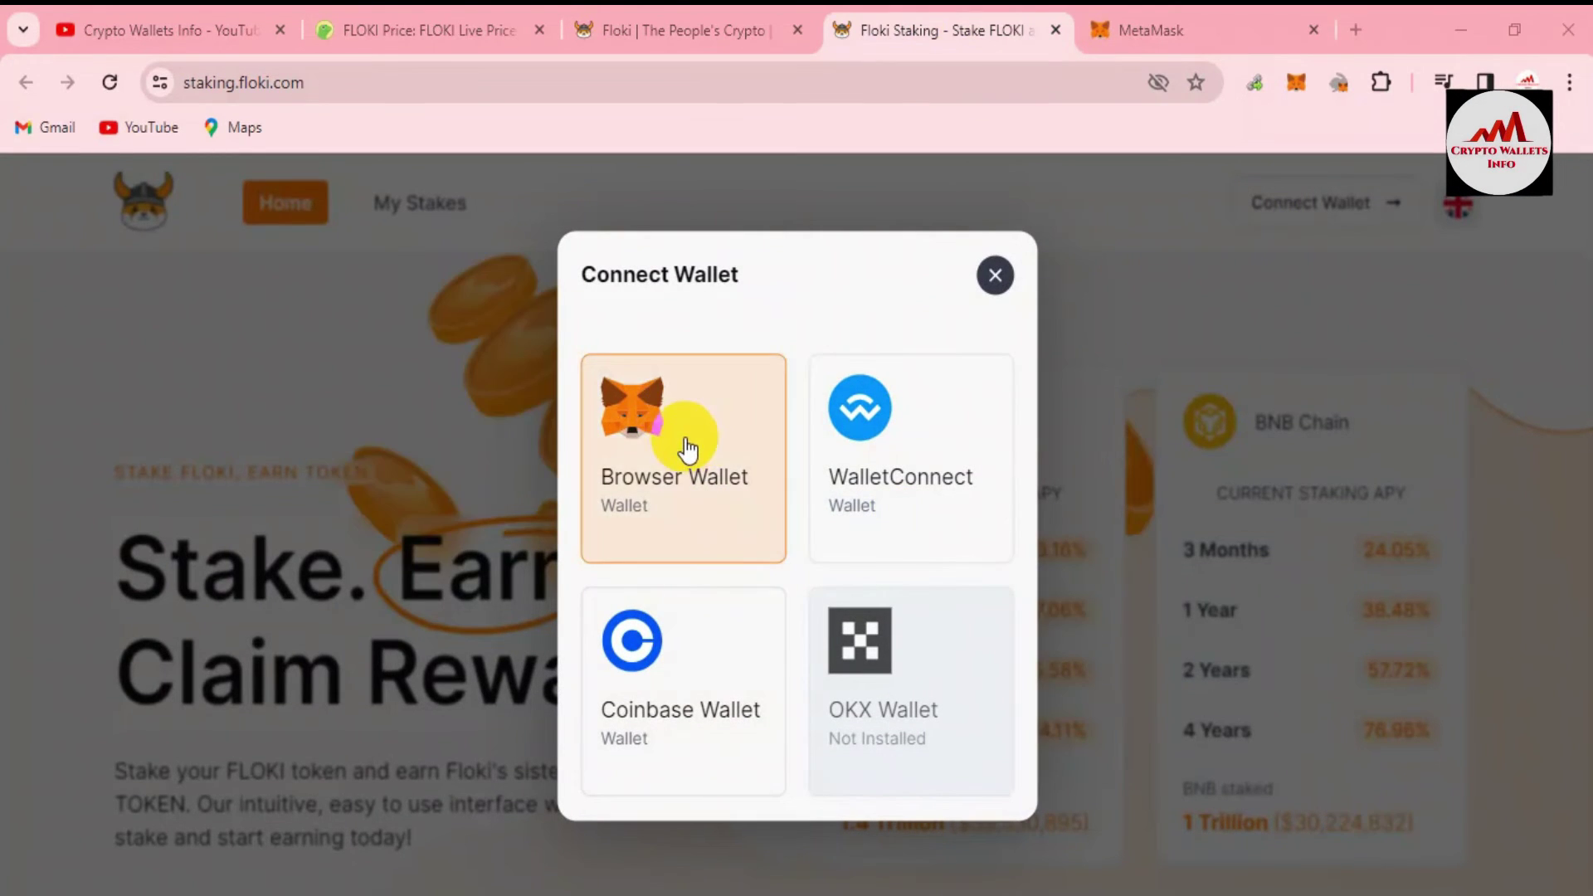
left_click(686, 440)
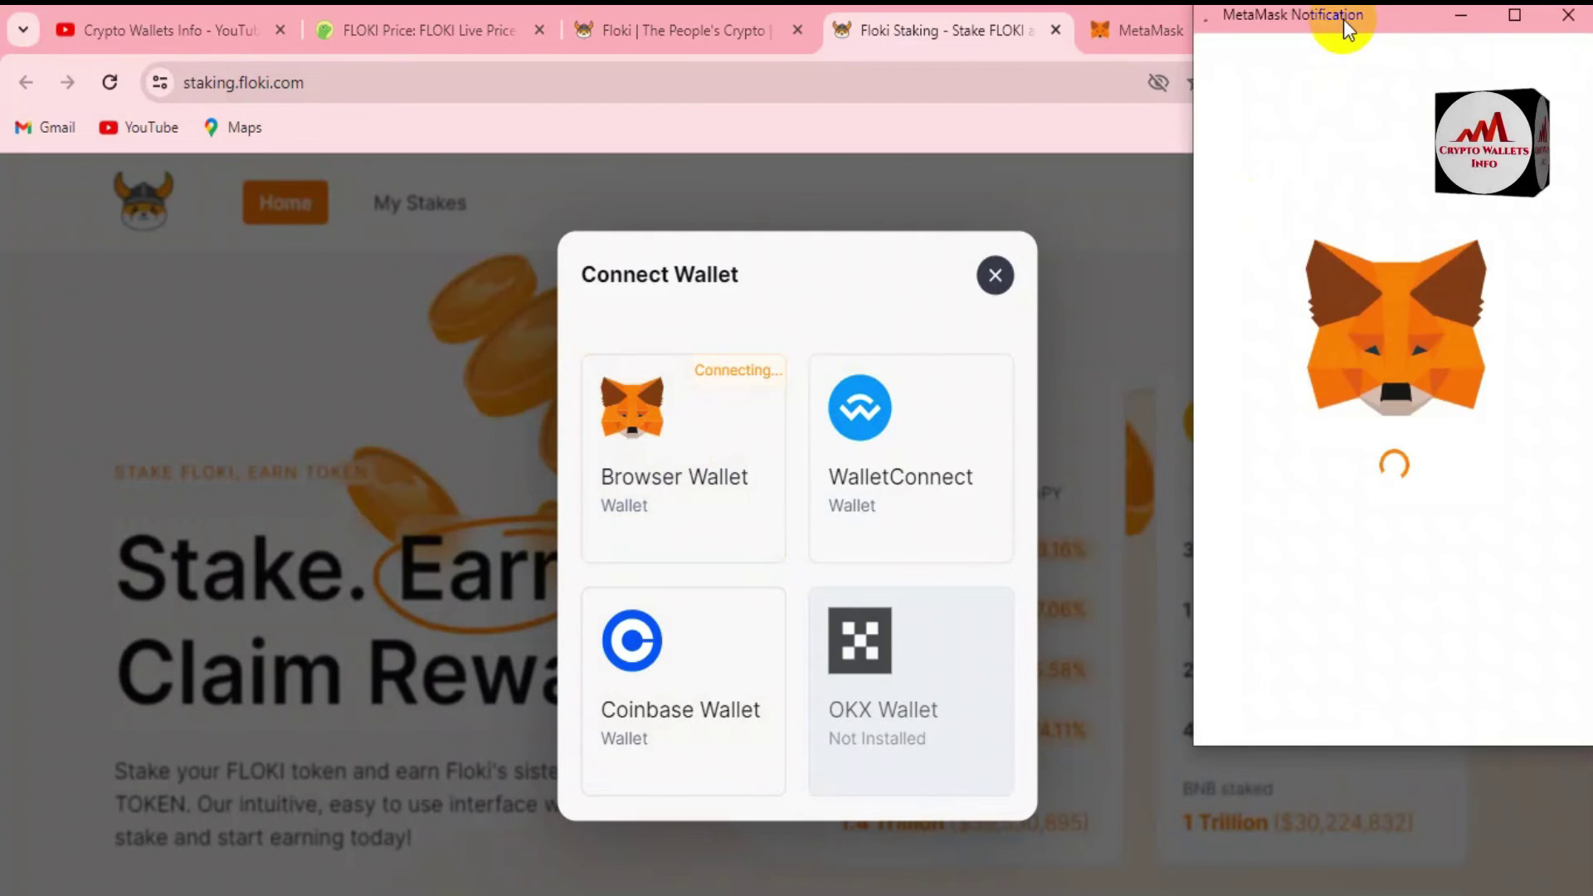
left_click_drag(1343, 19, 974, 66)
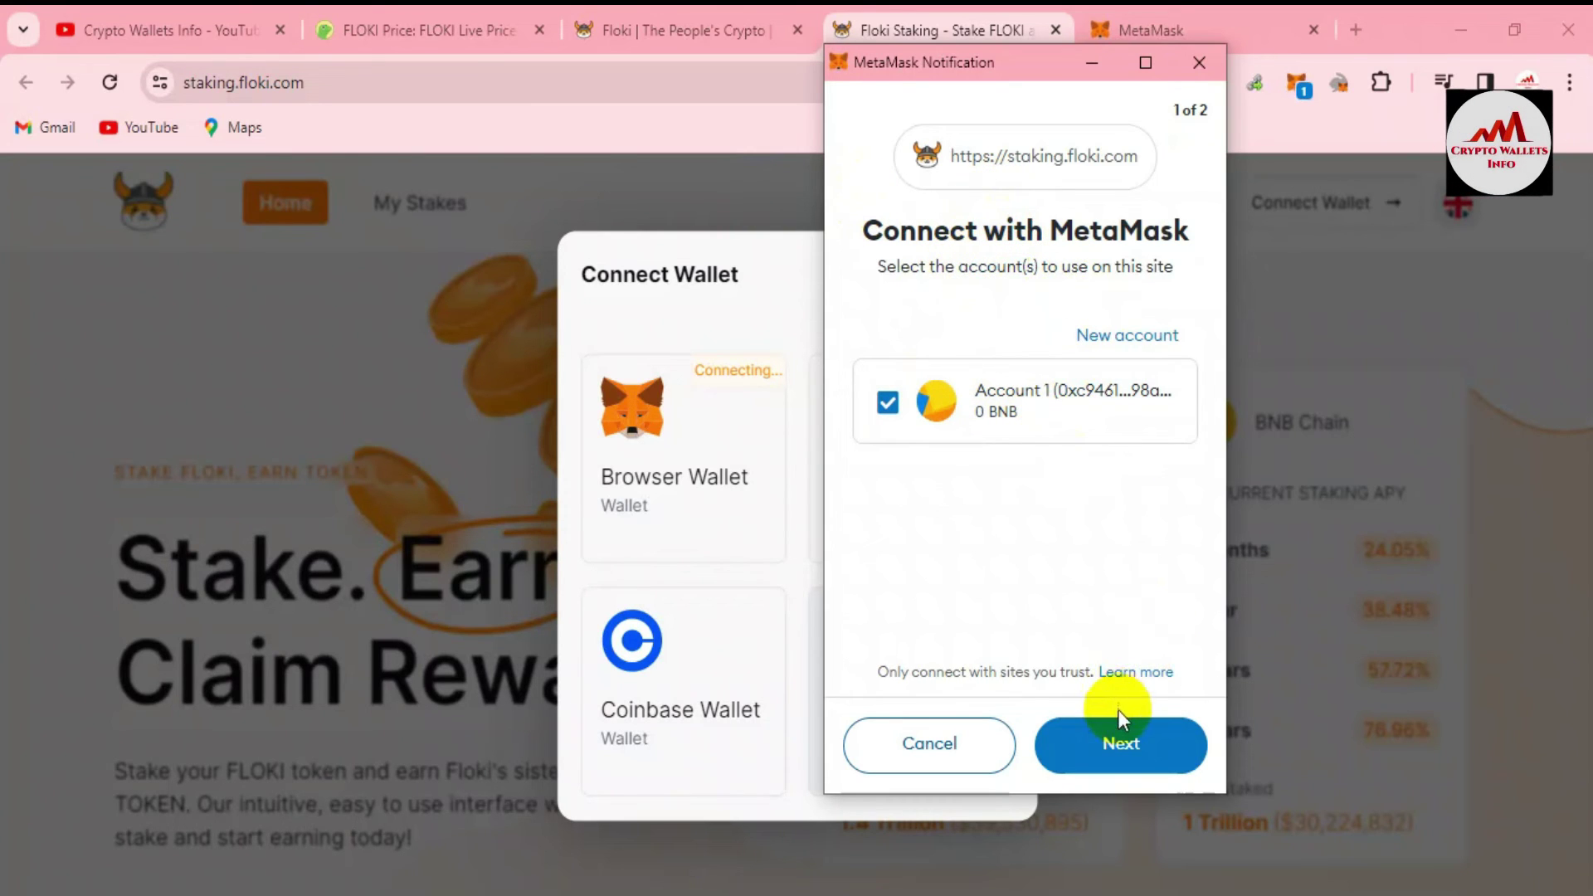
left_click(1149, 746)
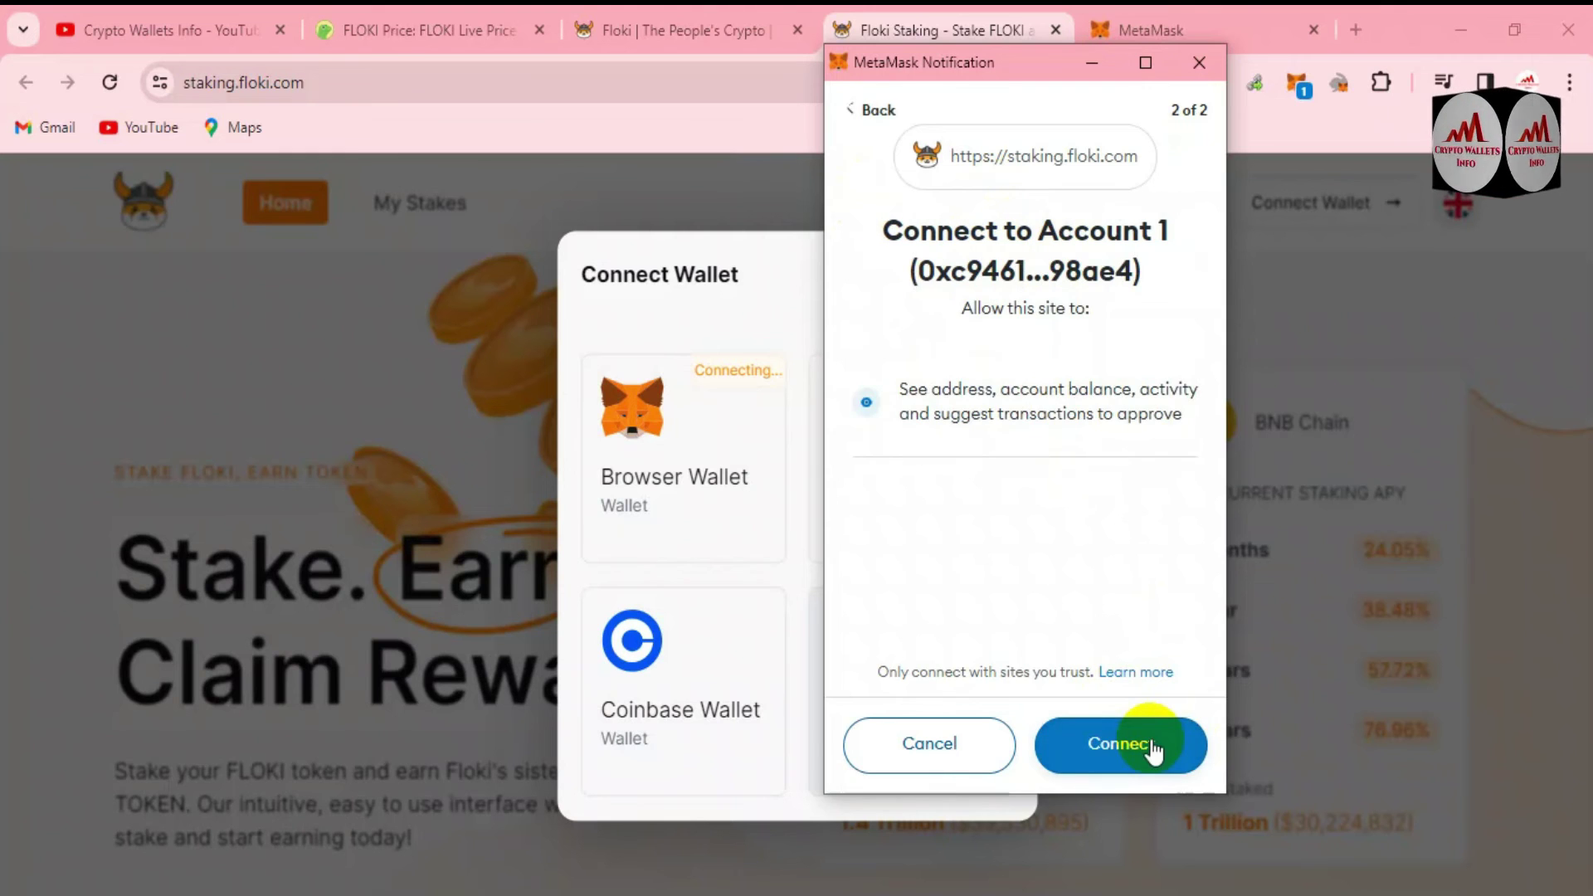
left_click(1154, 747)
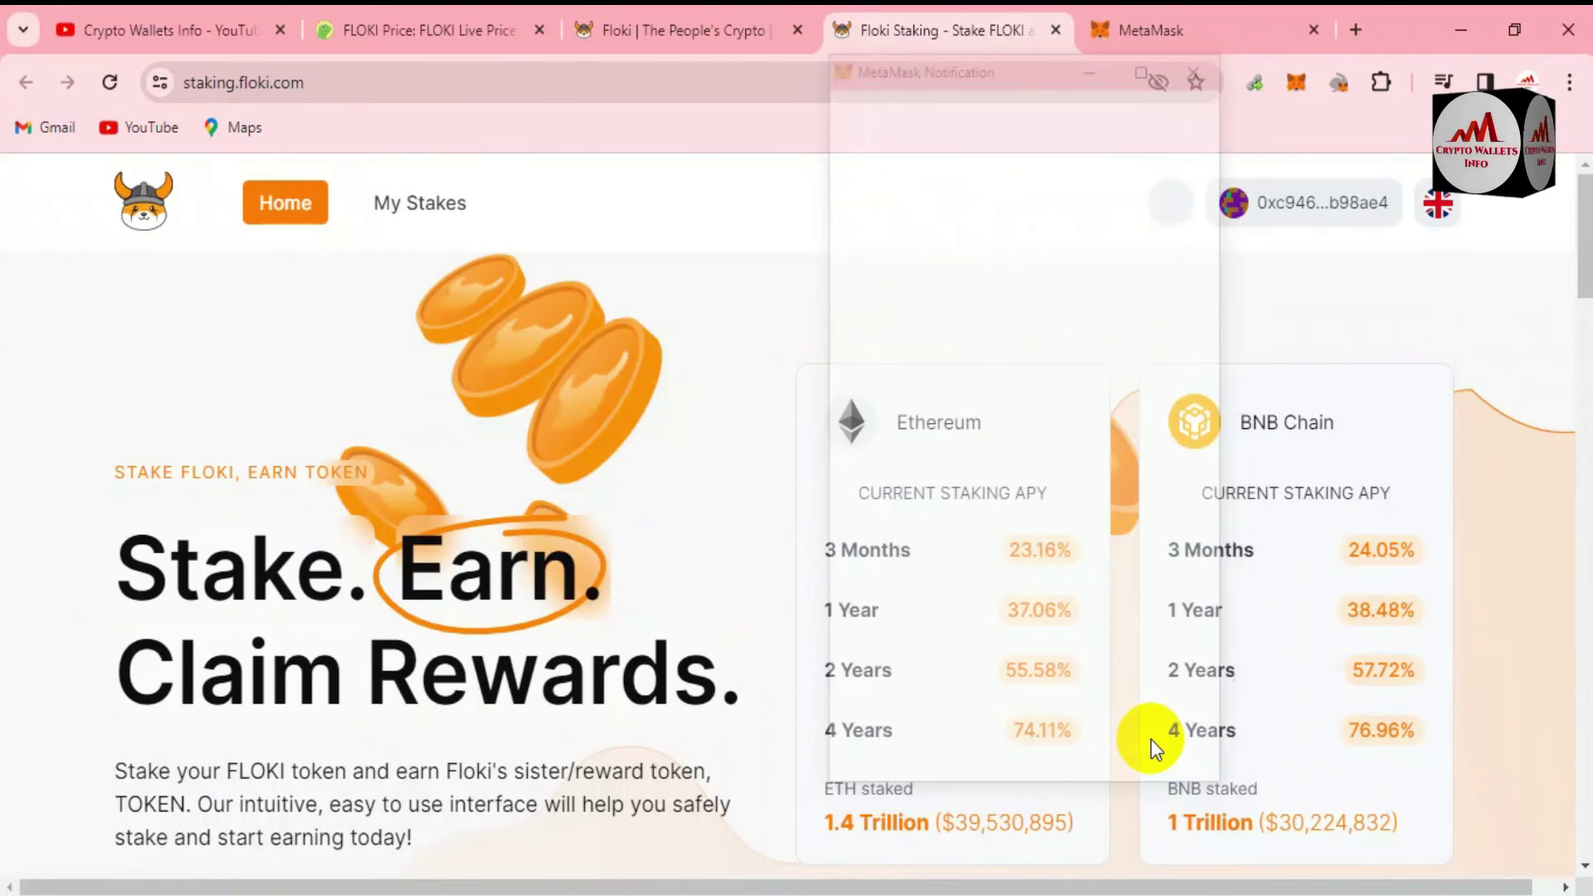
Step: Check the account's 0.0 FLOKI balance, staked amount and rewards, then start staking
left_click(1356, 205)
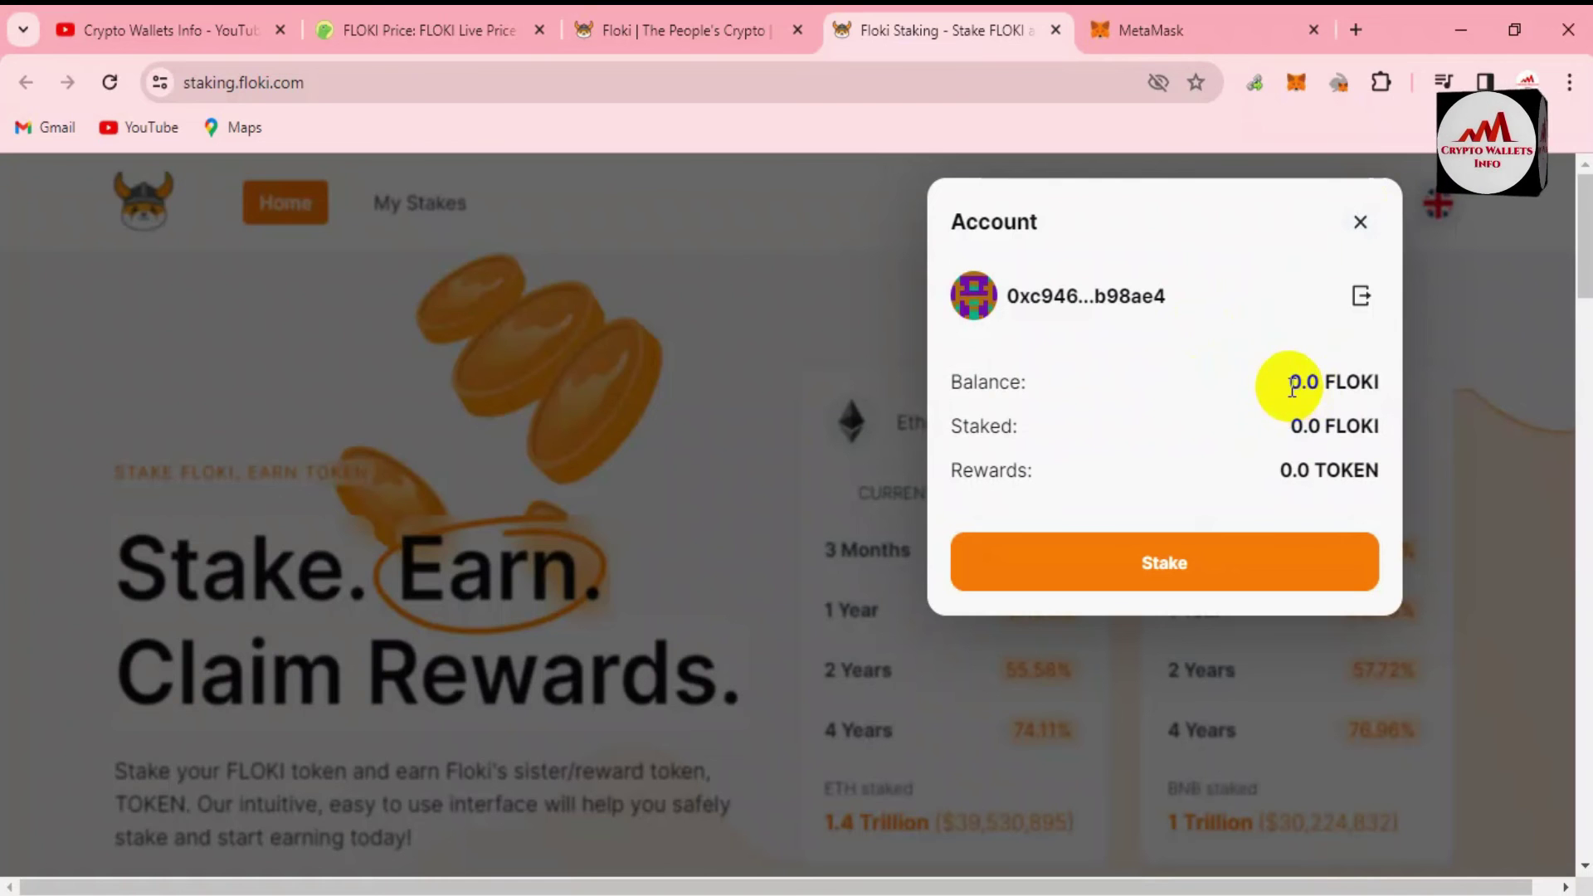
mouse_move(1290, 387)
left_mouse_down()
mouse_move(1319, 384)
mouse_move(1352, 420)
mouse_move(1354, 380)
mouse_move(1374, 378)
left_mouse_up()
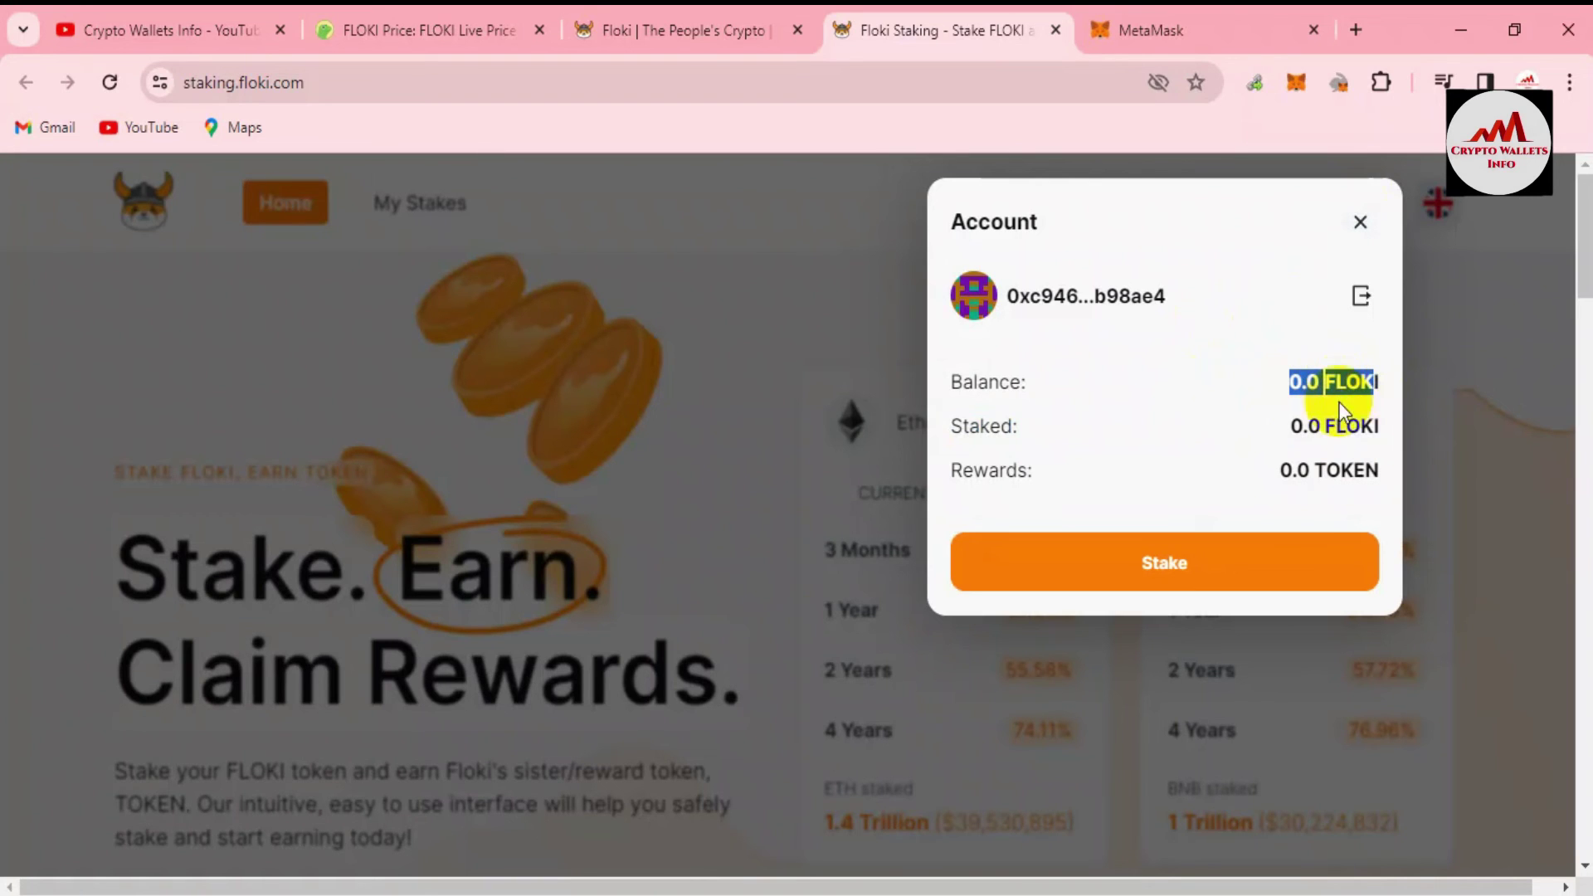
left_click(1295, 419)
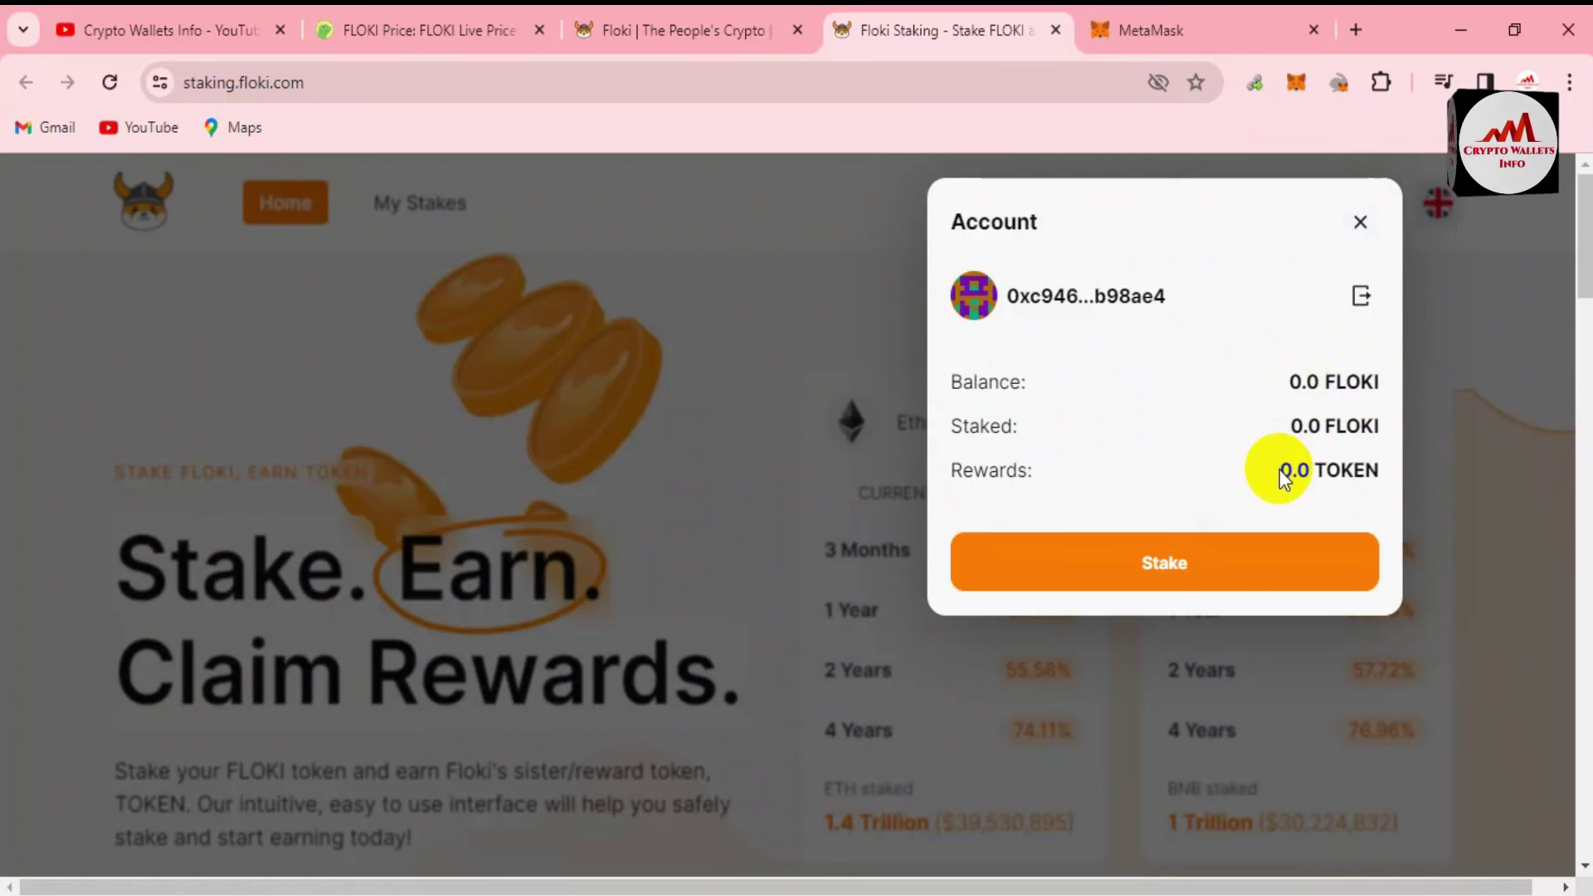
left_click(1174, 563)
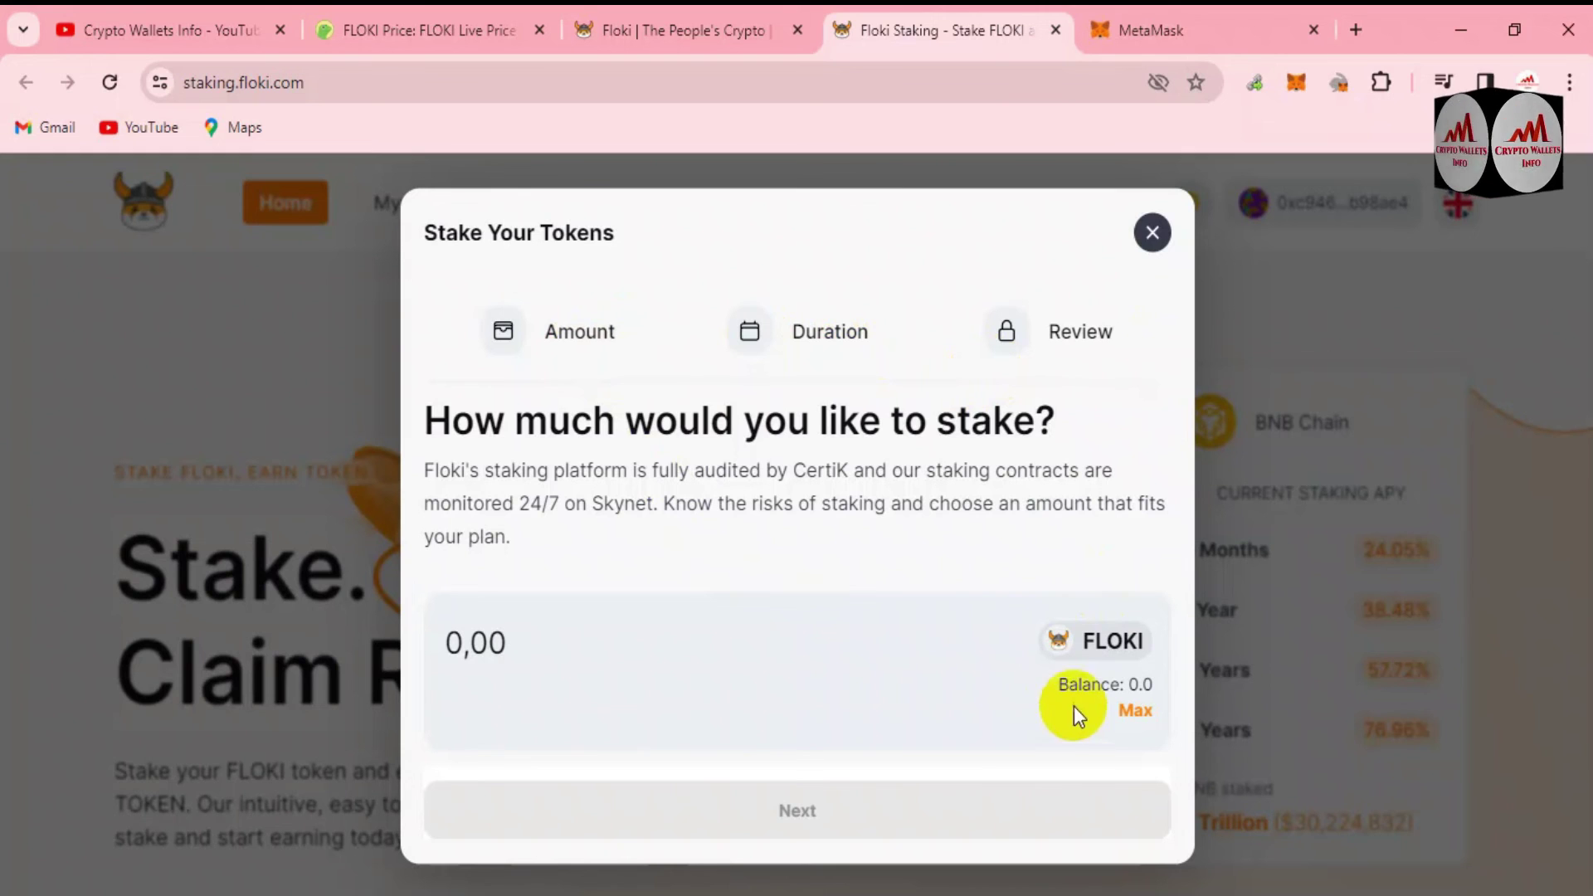
Step: Try staking 100000 FLOKI against the 0.0 balance, then close the Stake Your Tokens form
left_click(779, 646)
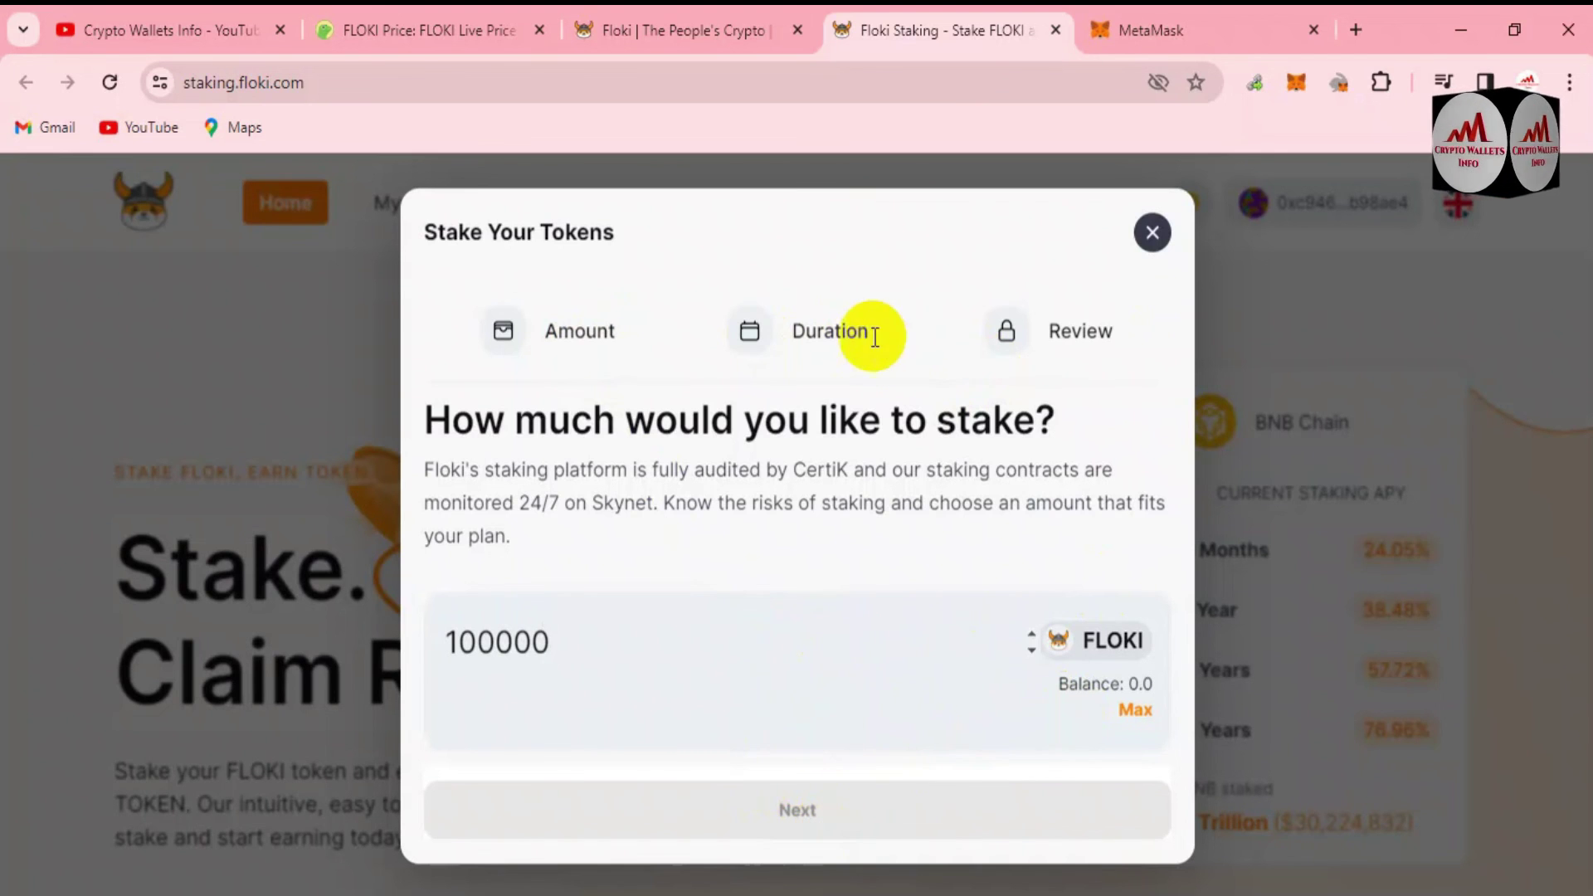
left_click(802, 340)
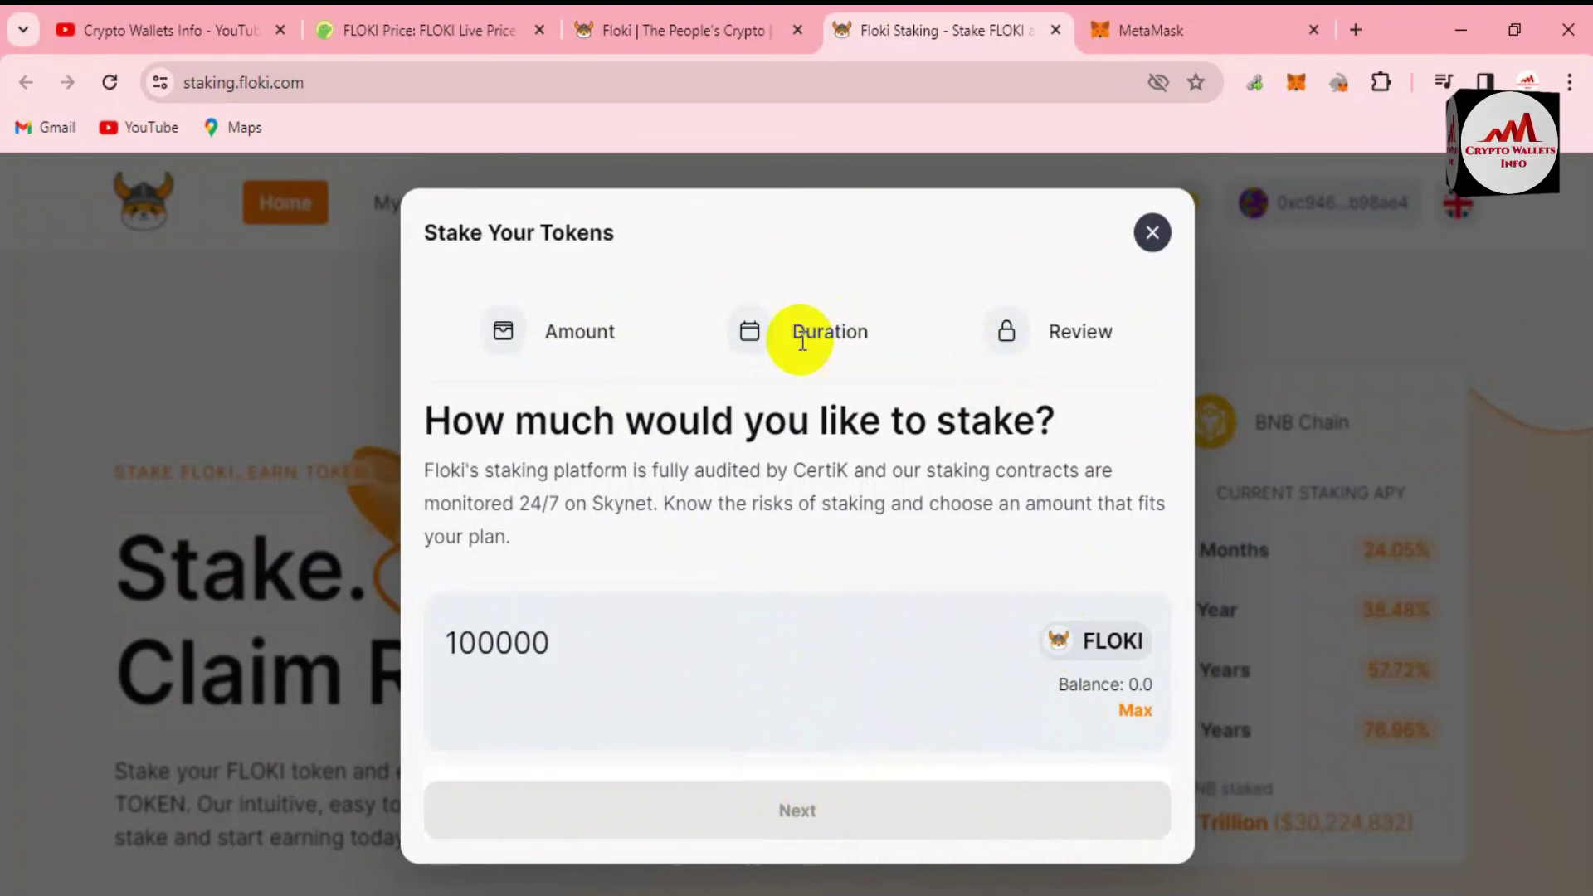
left_click(1153, 233)
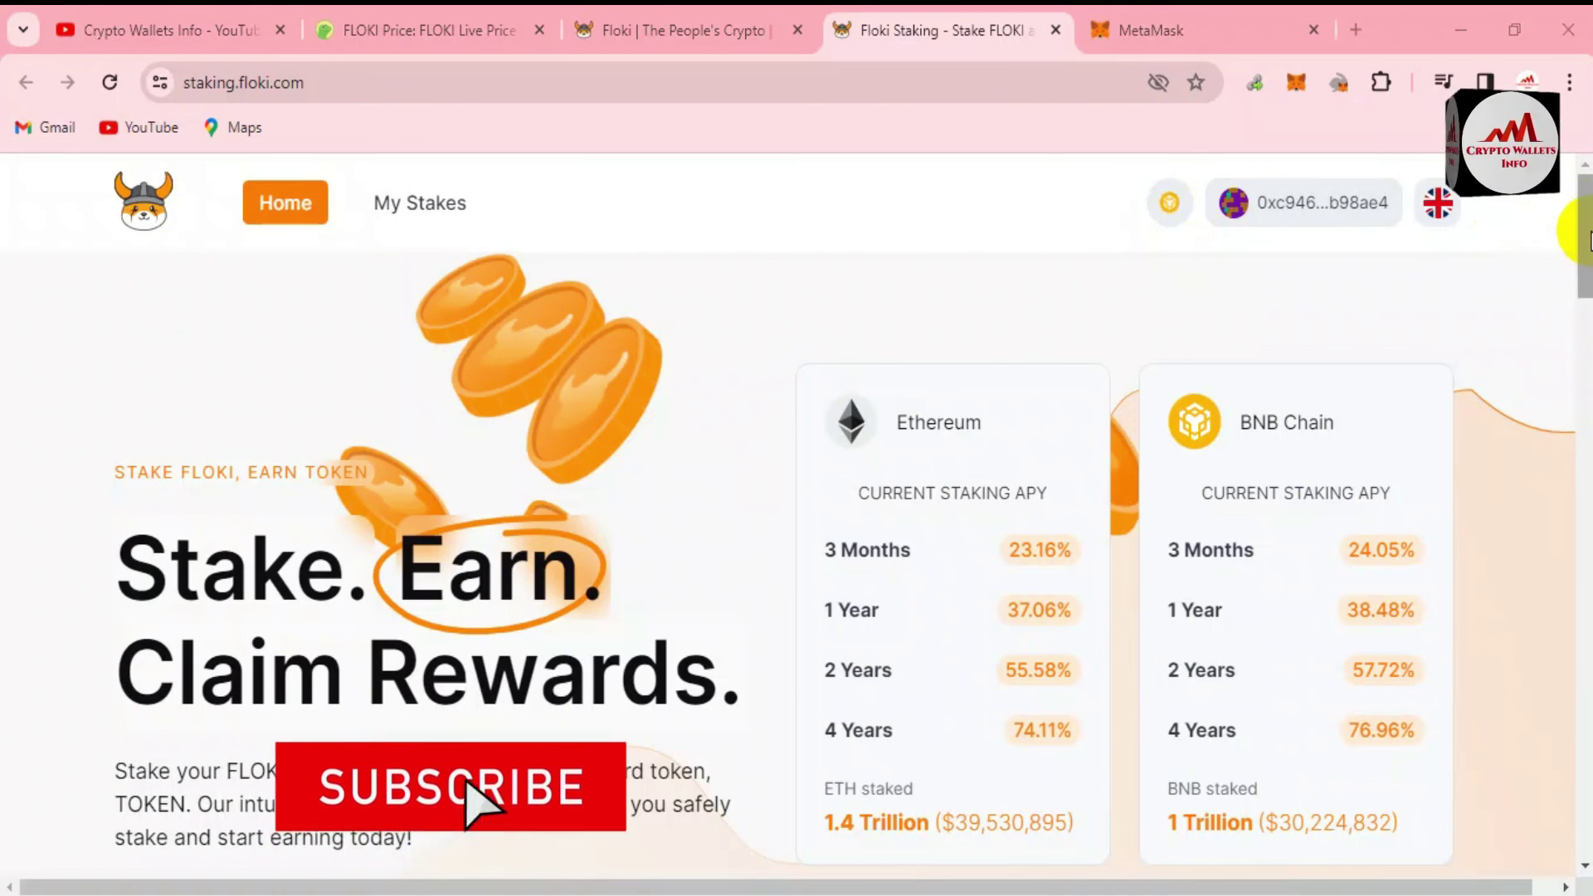
left_click_drag(1585, 235, 1584, 548)
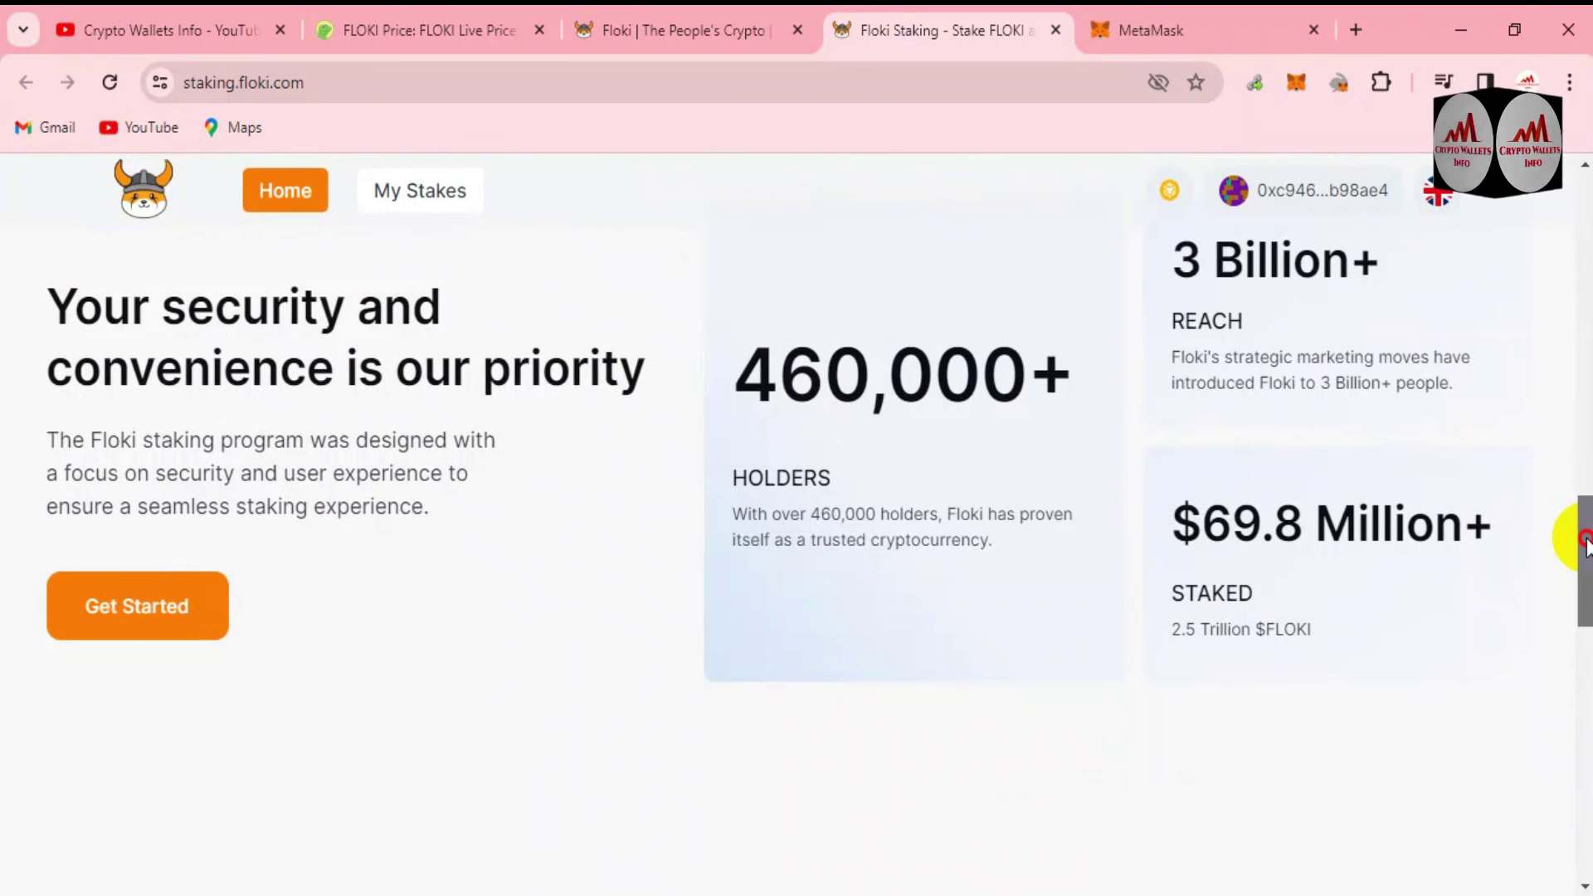
left_click_drag(1585, 544, 1585, 241)
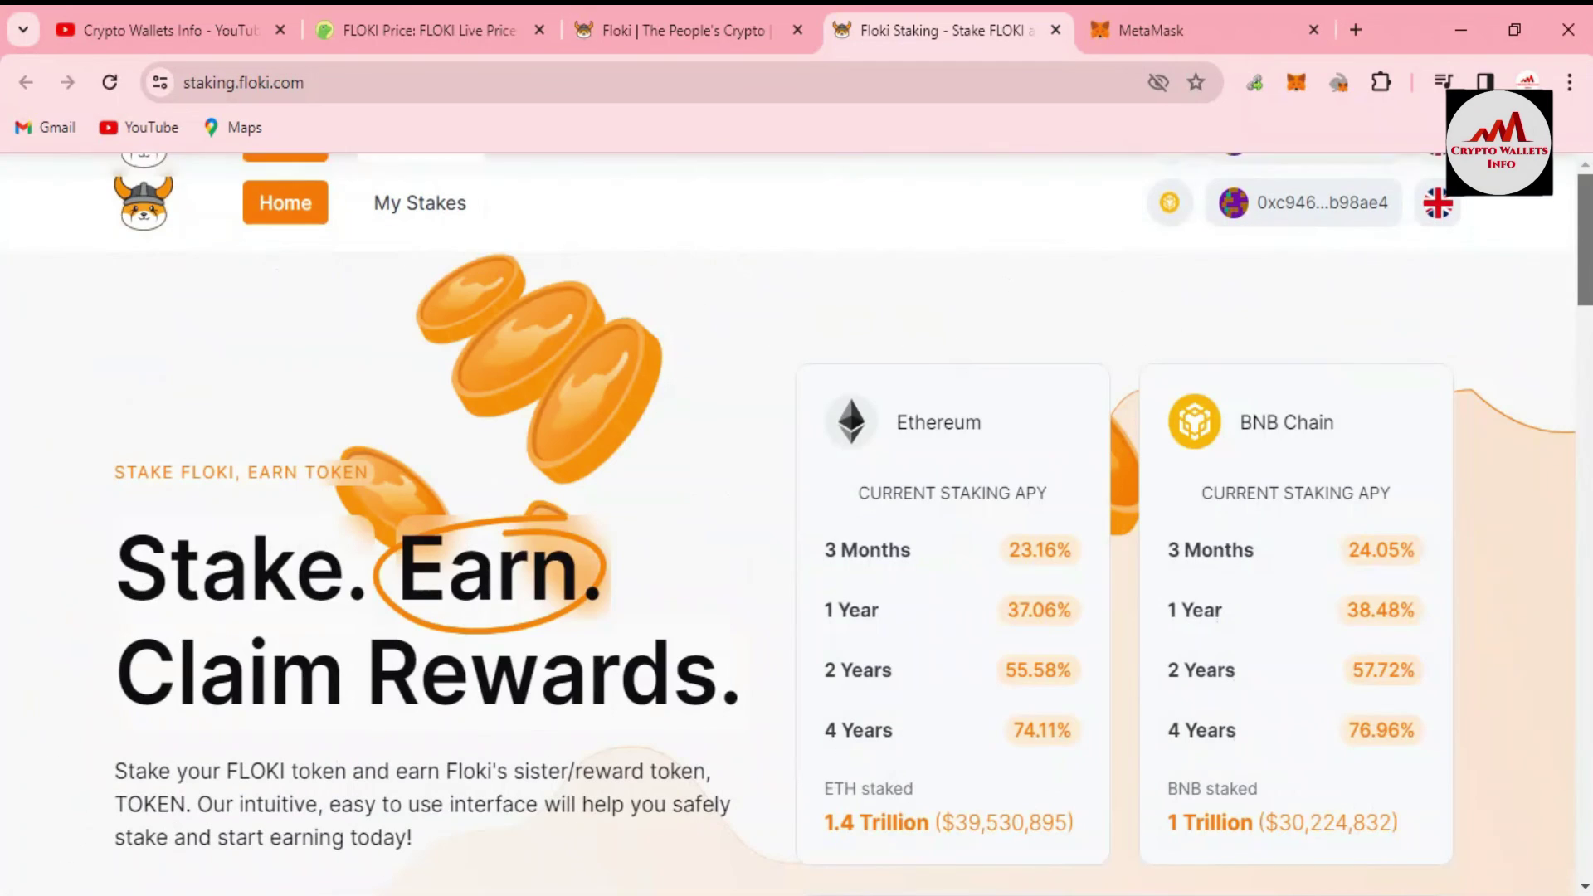
Step: Return to the Crypto Wallets Info YouTube channel and scroll up to its banner
left_click(229, 10)
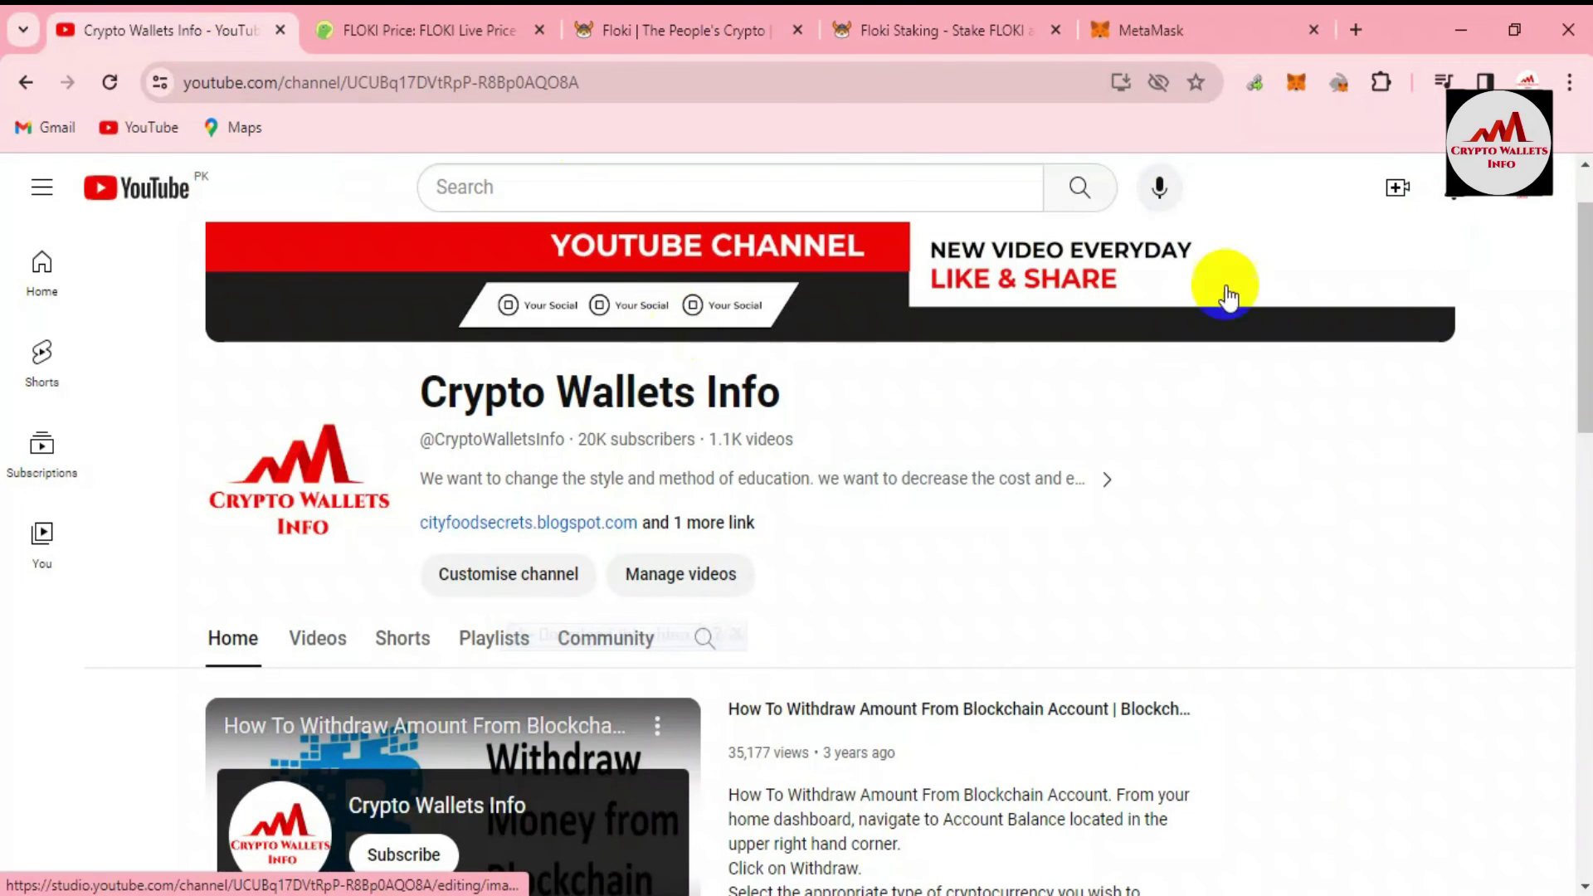
left_click_drag(1581, 307, 1575, 248)
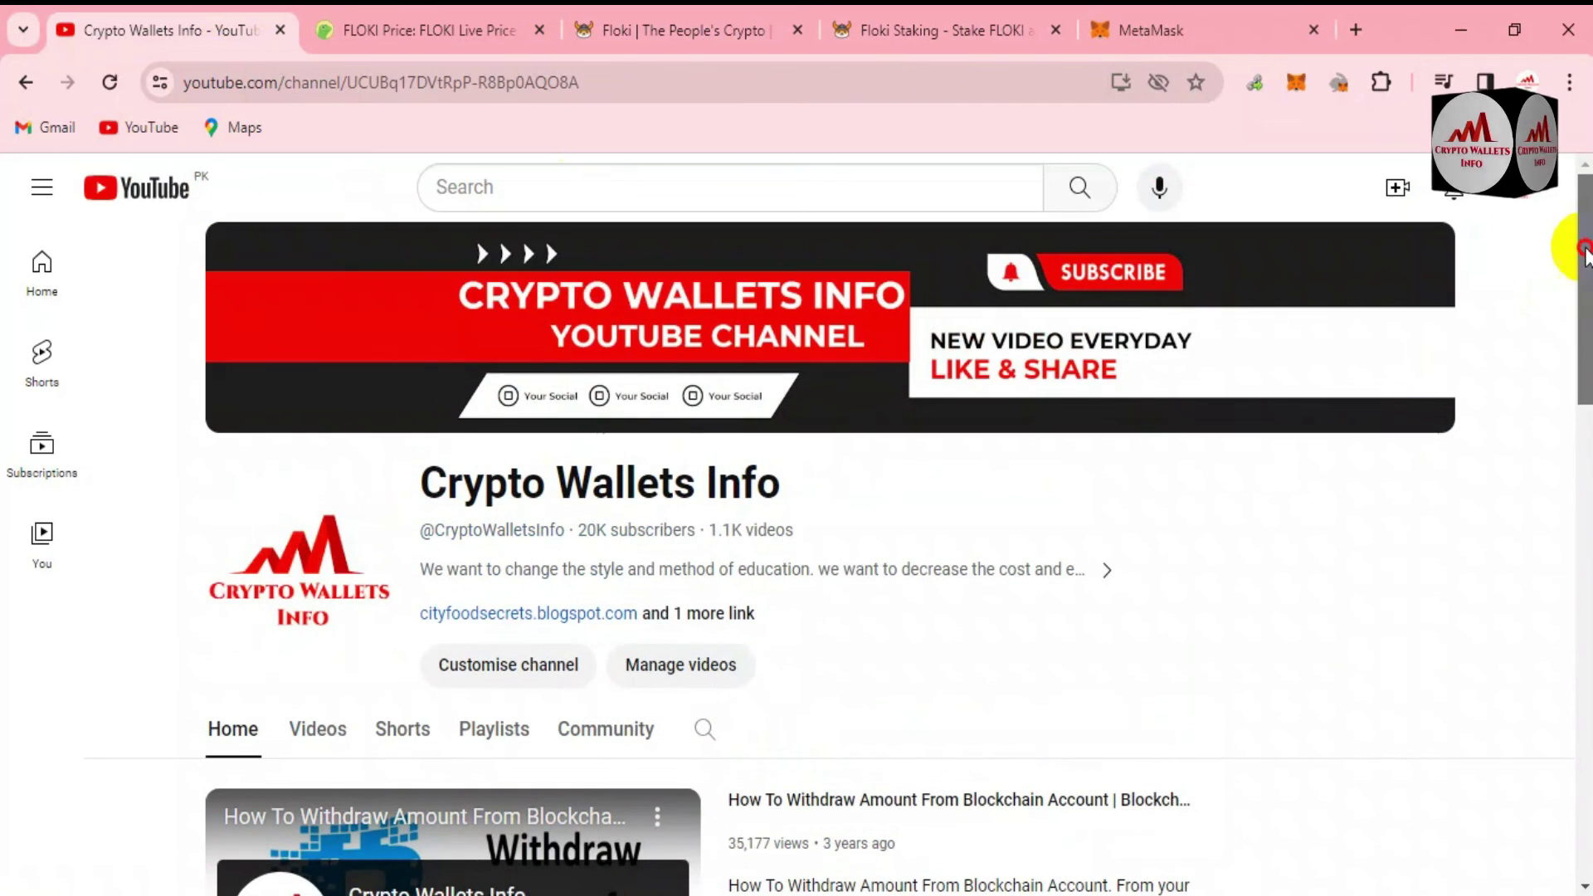